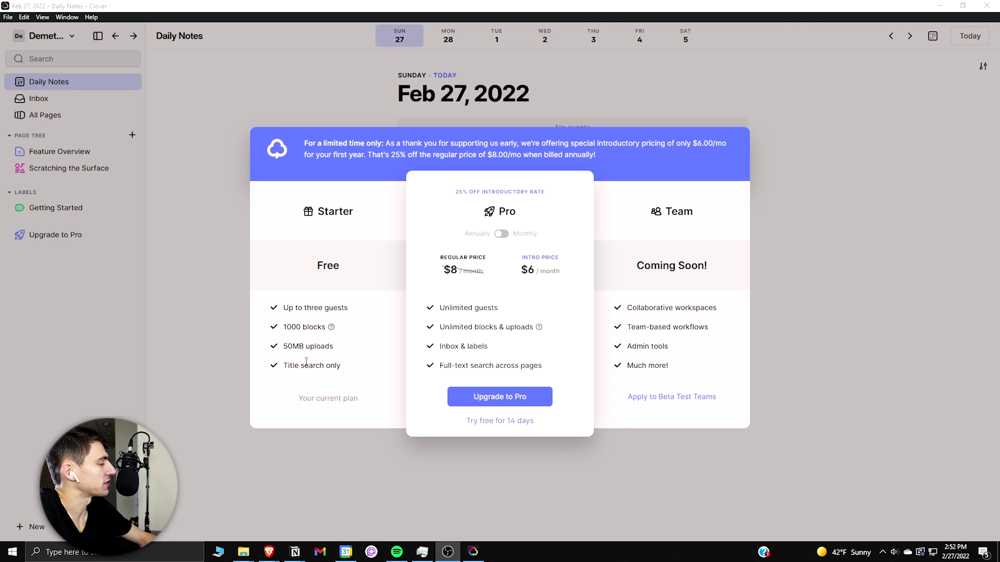
- Switch Pro pricing to monthly and back to annual, then check the blocks info tooltip
left_click(503, 234)
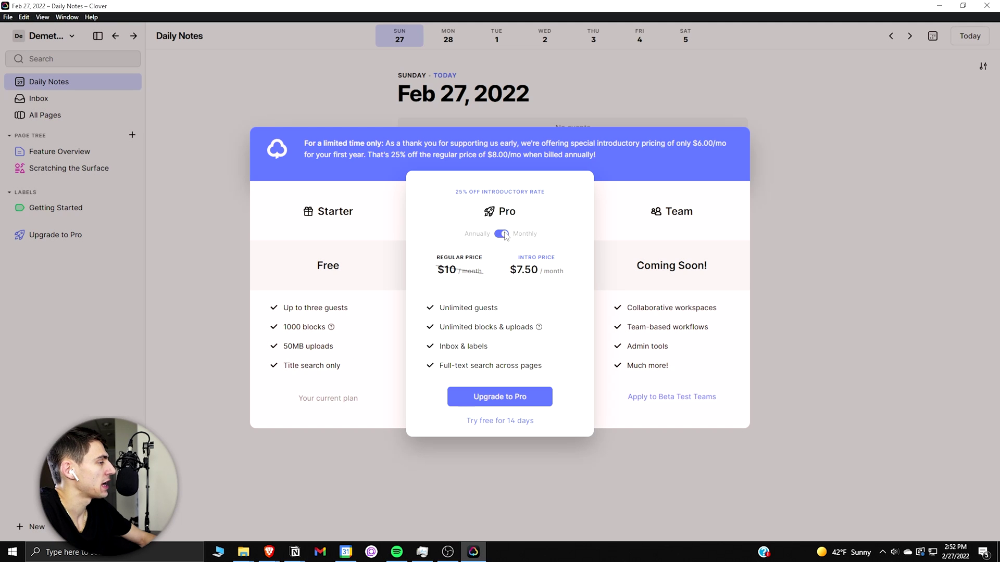
left_click(503, 233)
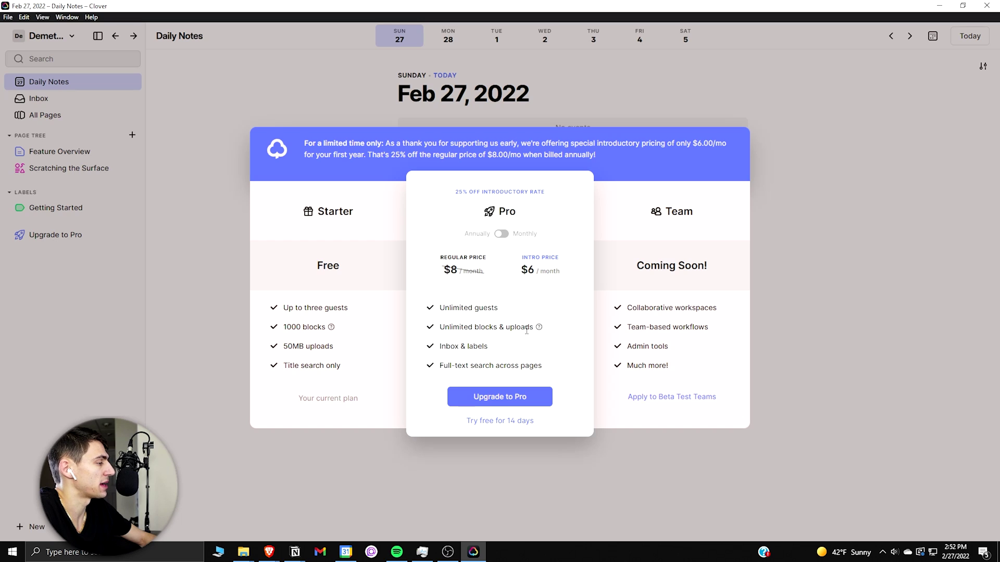
mouse_move(533, 324)
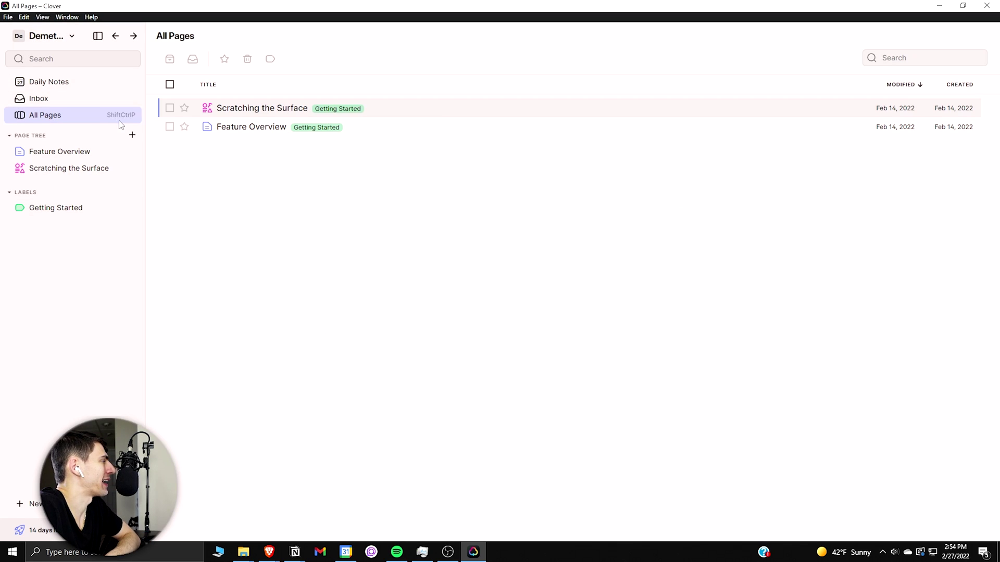
- From the Page Tree, open New from Template and pick the 1 on 1 Meeting template
left_click(131, 135)
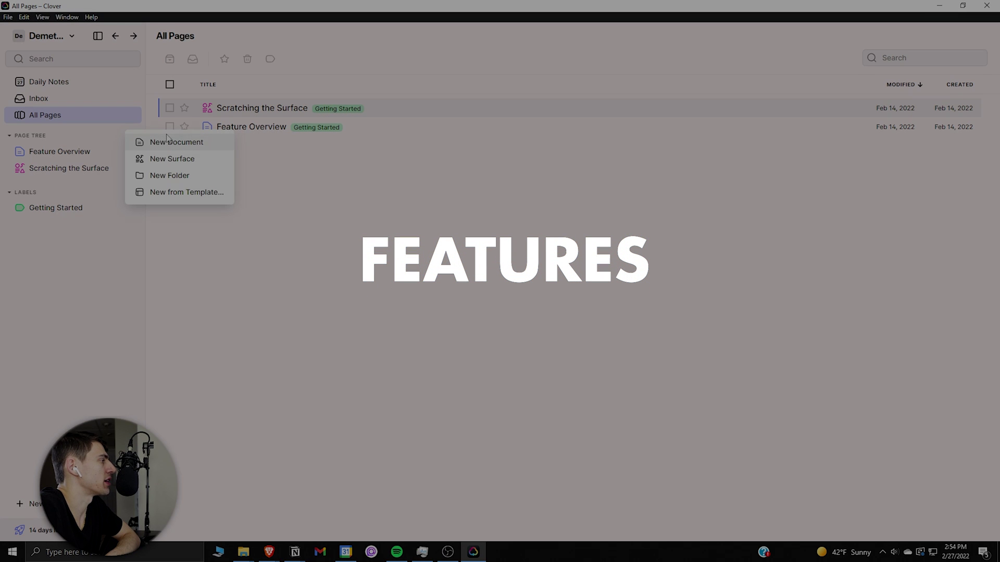
left_click(175, 190)
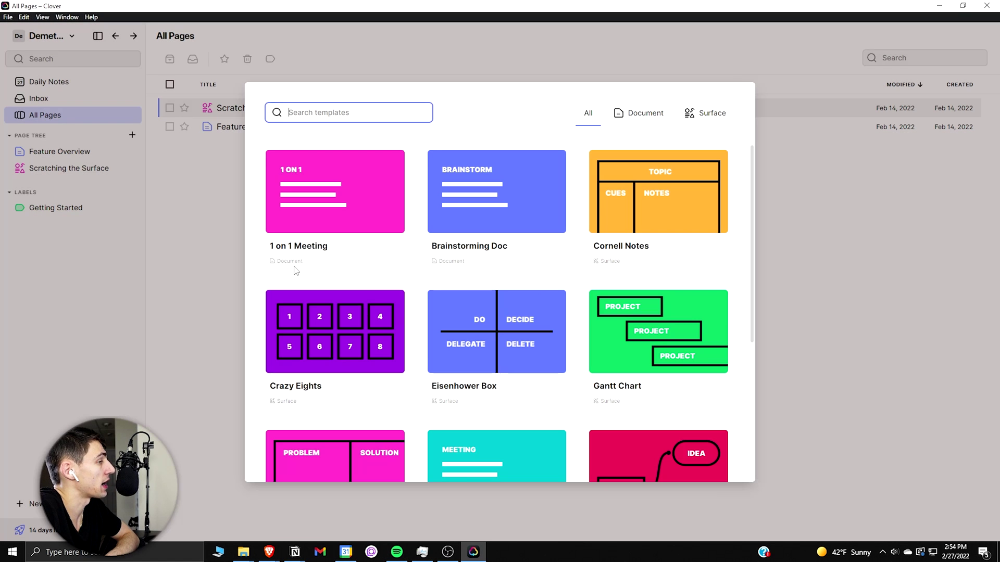
scroll(602, 217, "down", 5)
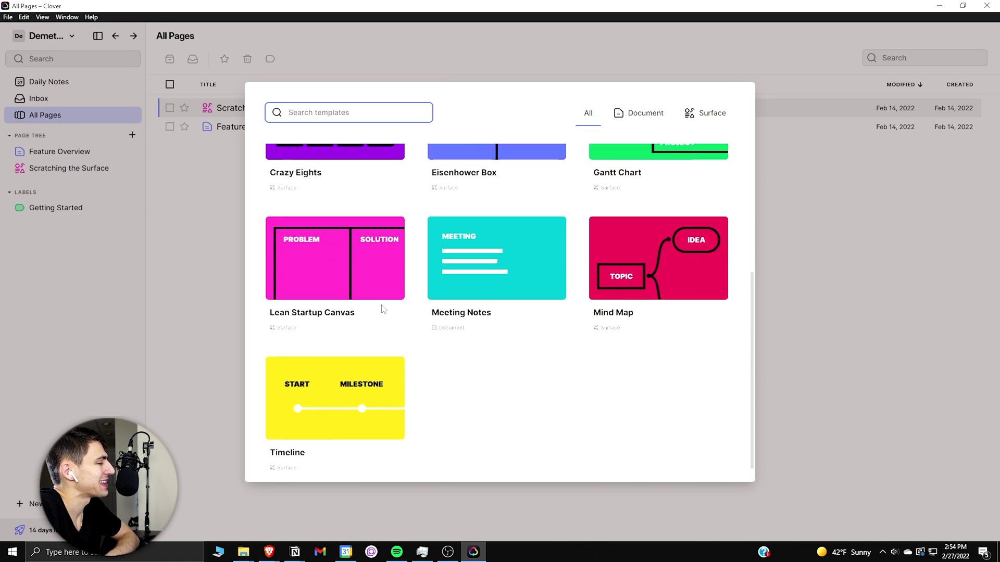
scroll(470, 371, "up", 5)
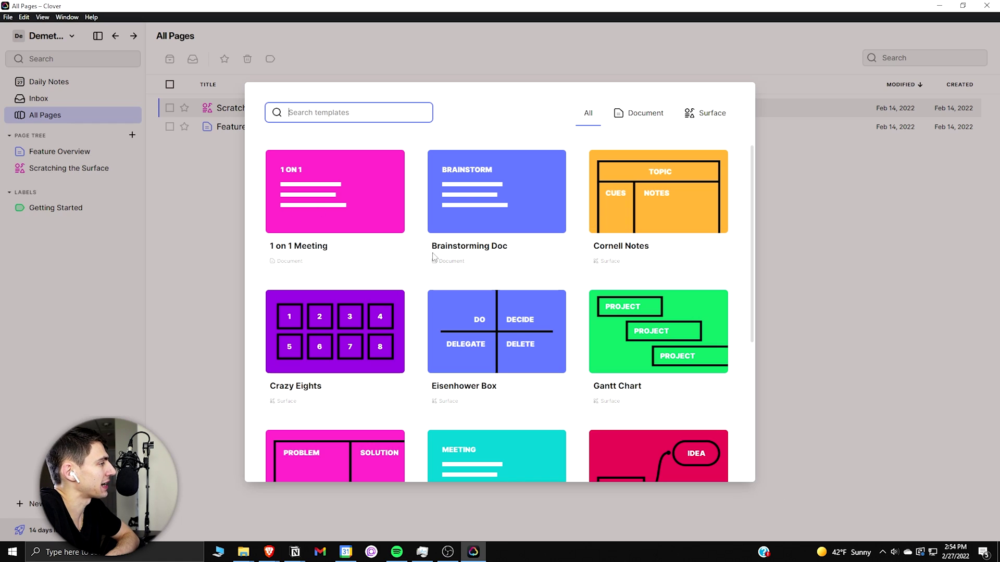
left_click(349, 213)
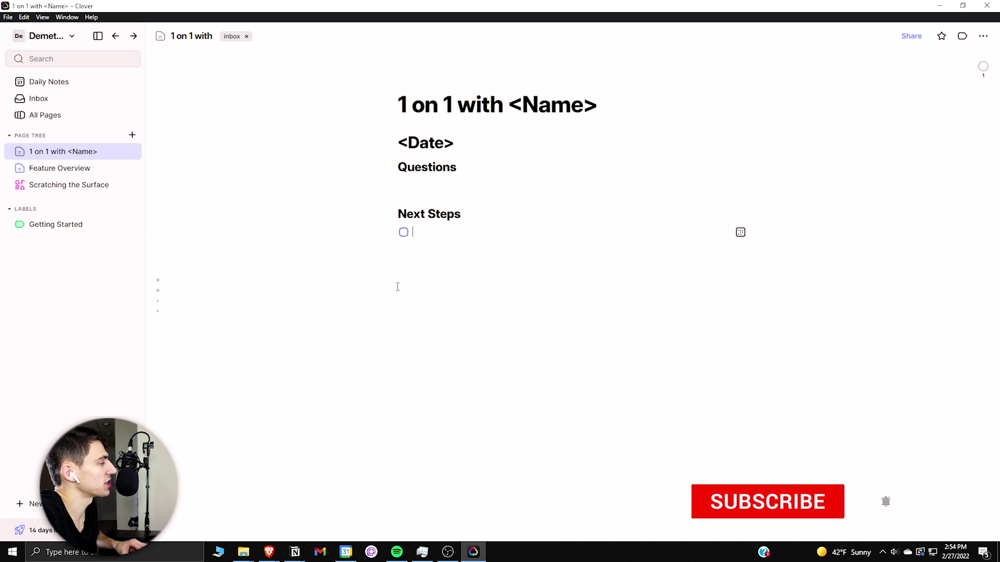
- Add the to-do 'this is an example' under Next Steps using /to
key("BackSpace")
key("BackSpace")
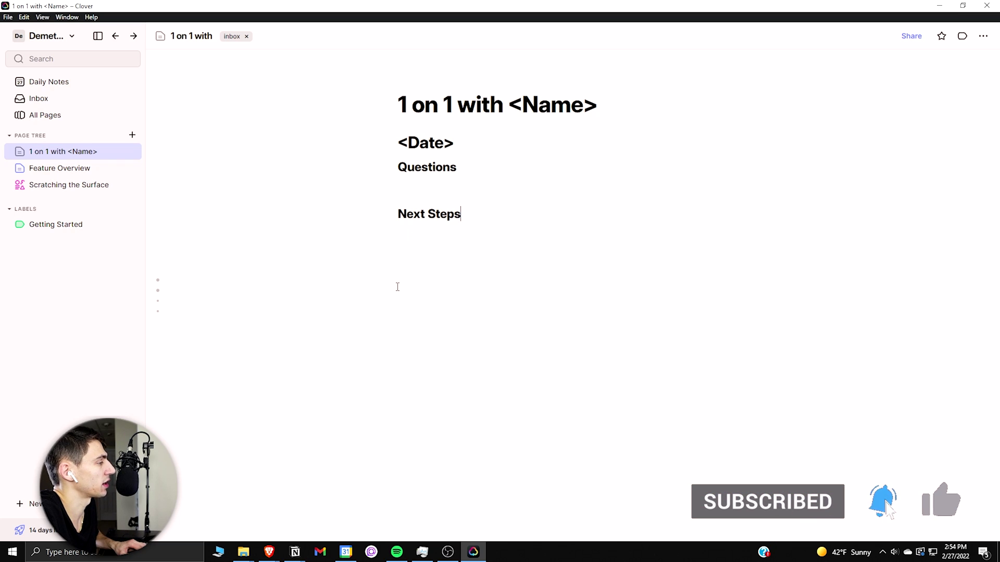
key("Return")
type("/t")
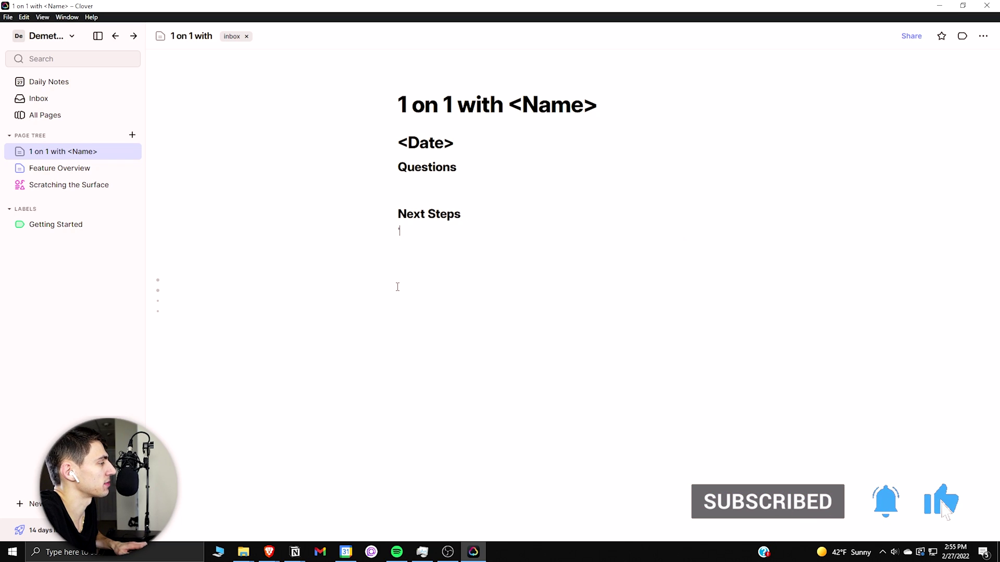
type("o")
key("Return")
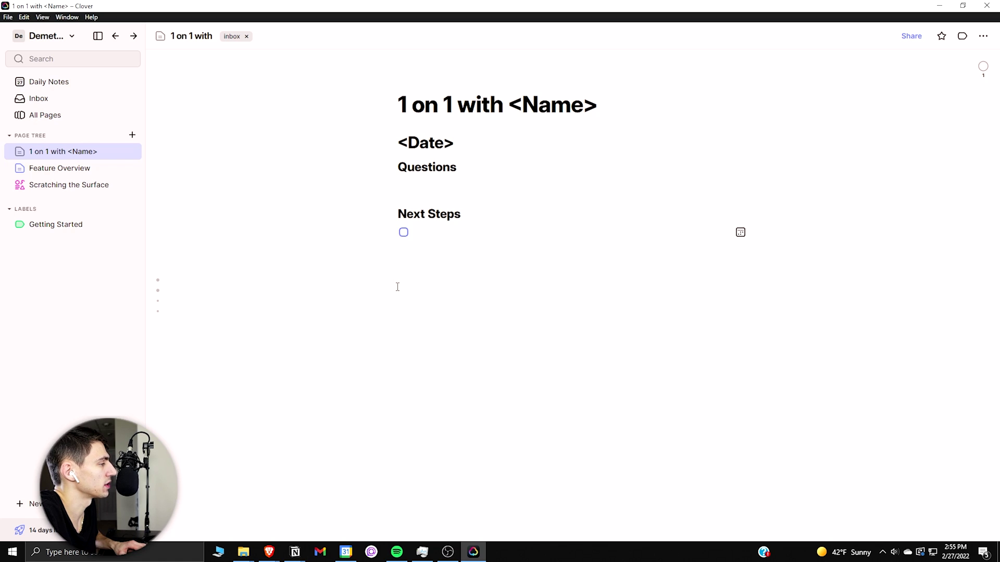
type("this is an example")
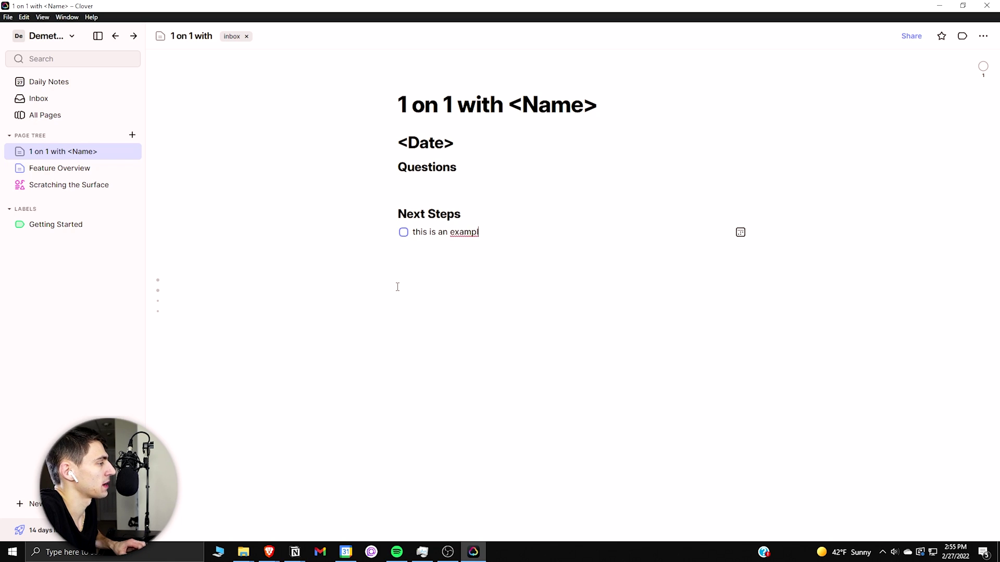
- Add another to-do scheduled for tomorrow, February 28, then clear the empty line
key("Return")
key("Tab")
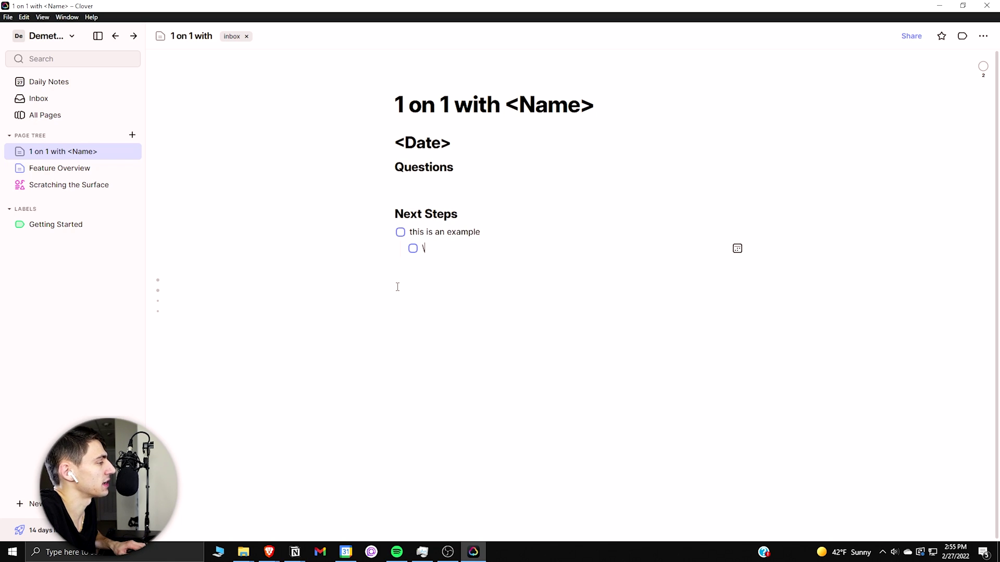
key("shift+Tab")
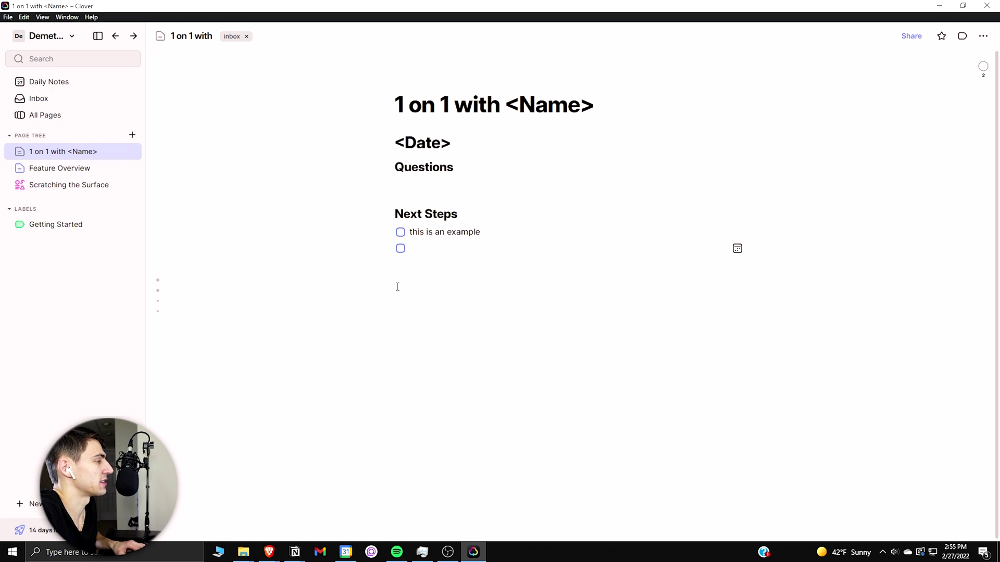
left_click(738, 248)
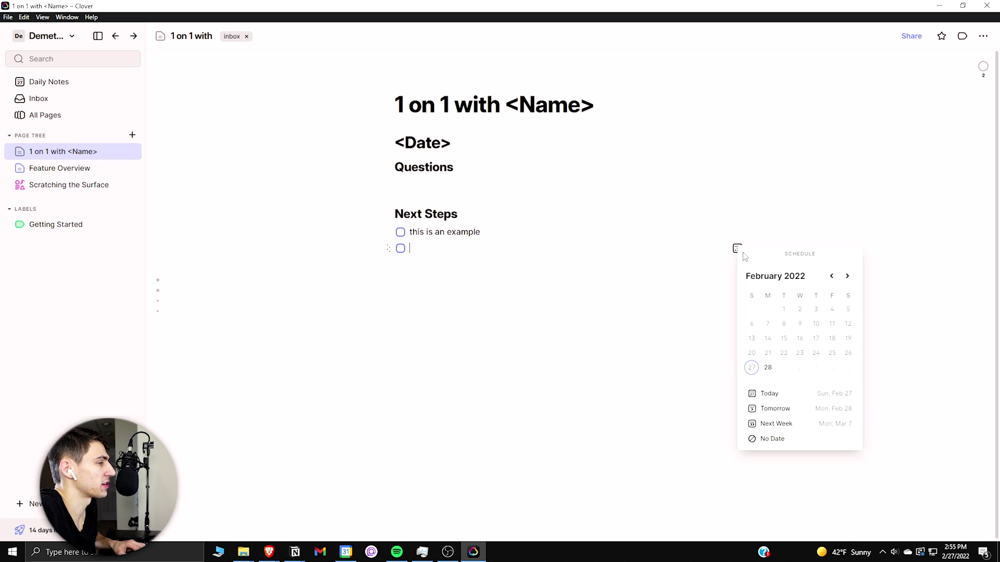
left_click(765, 368)
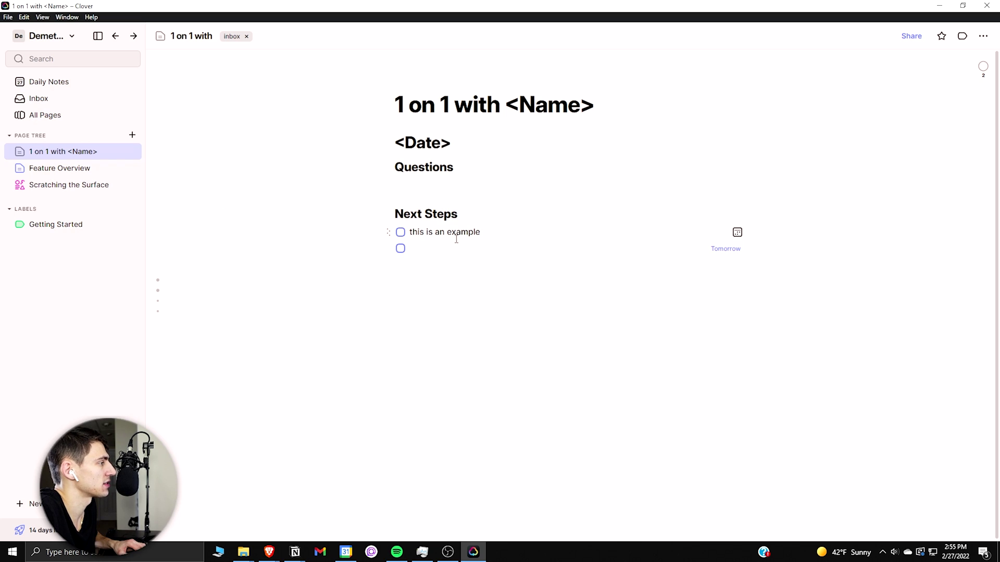
key("BackSpace")
- Insert a callout block reading 'this callout' on the empty line
type("/")
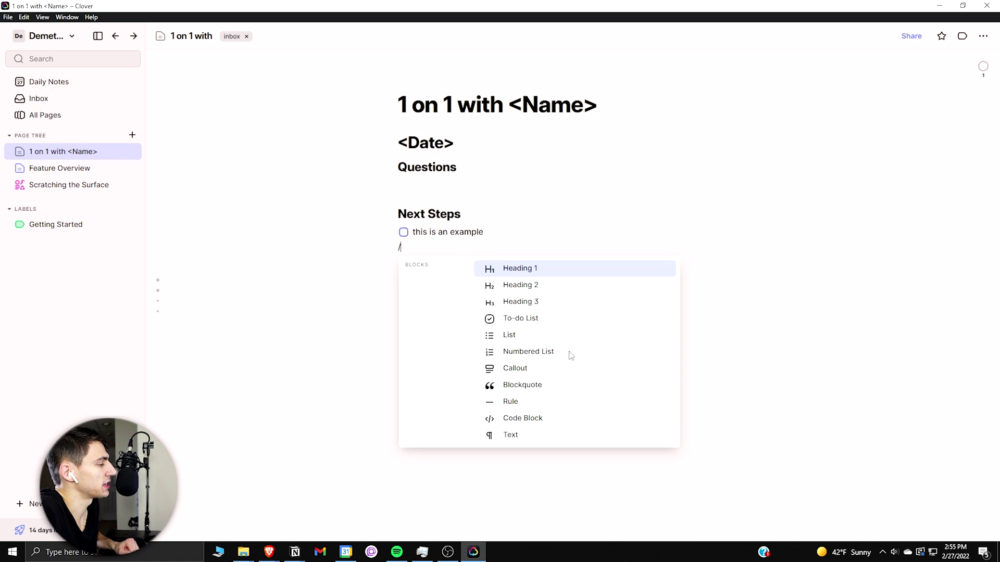
left_click(536, 362)
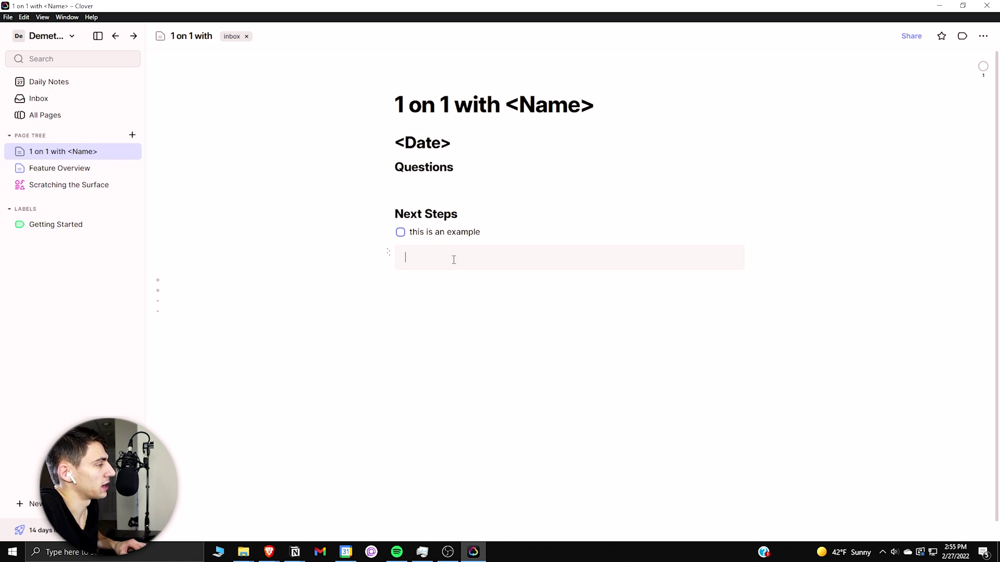
type("this callout")
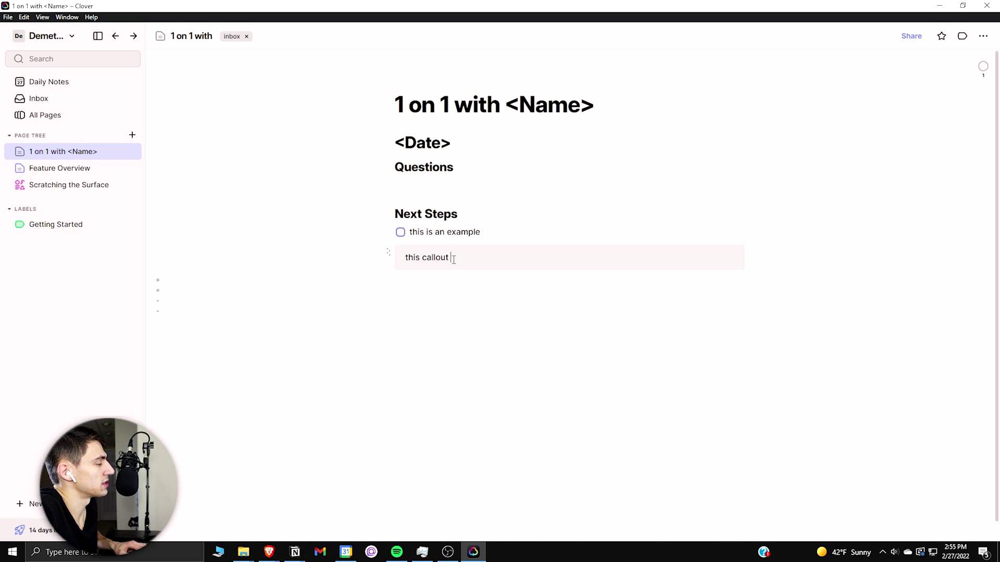
- Copy a link to the callout block from its handle menu
left_click(387, 252)
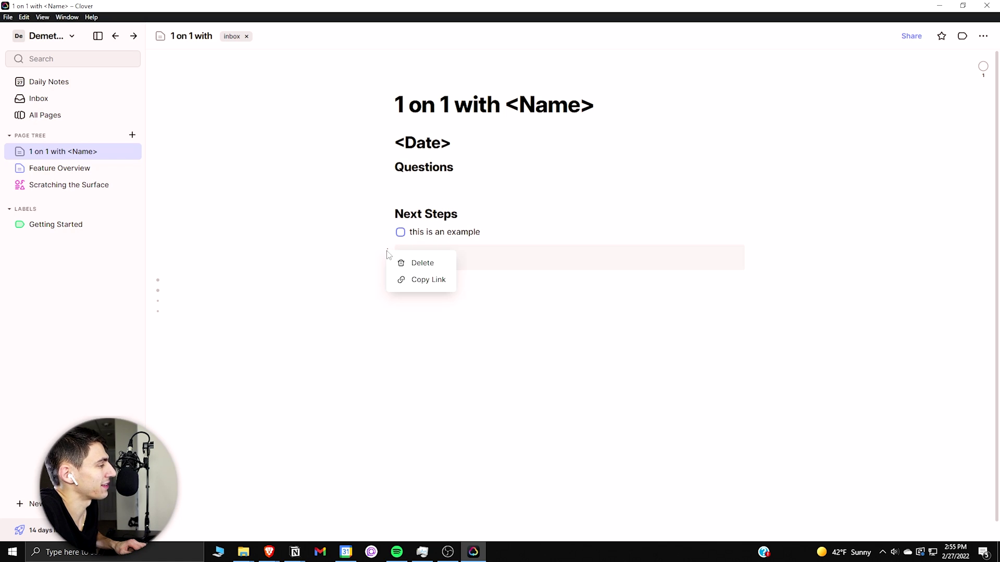
key("Escape")
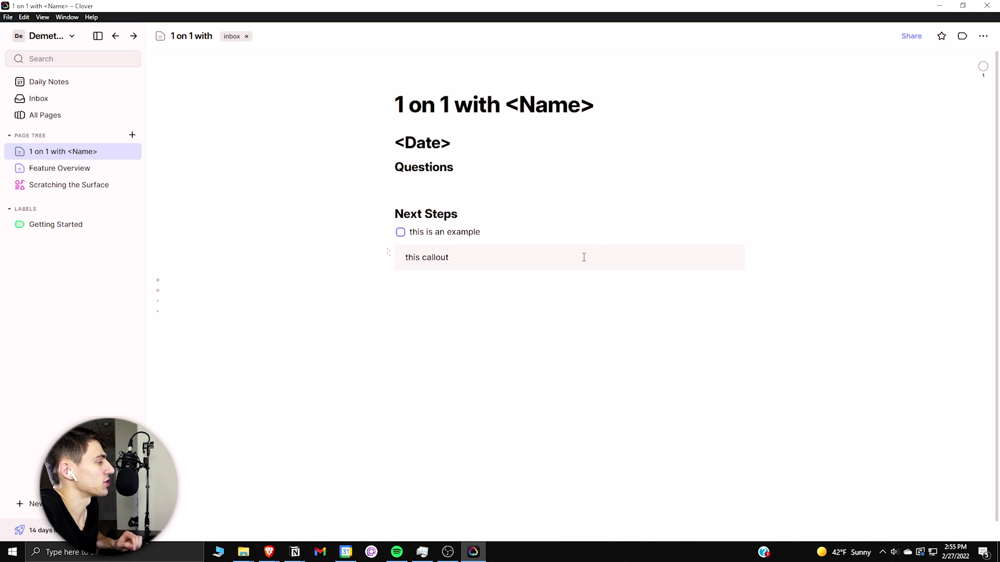
left_click(388, 253)
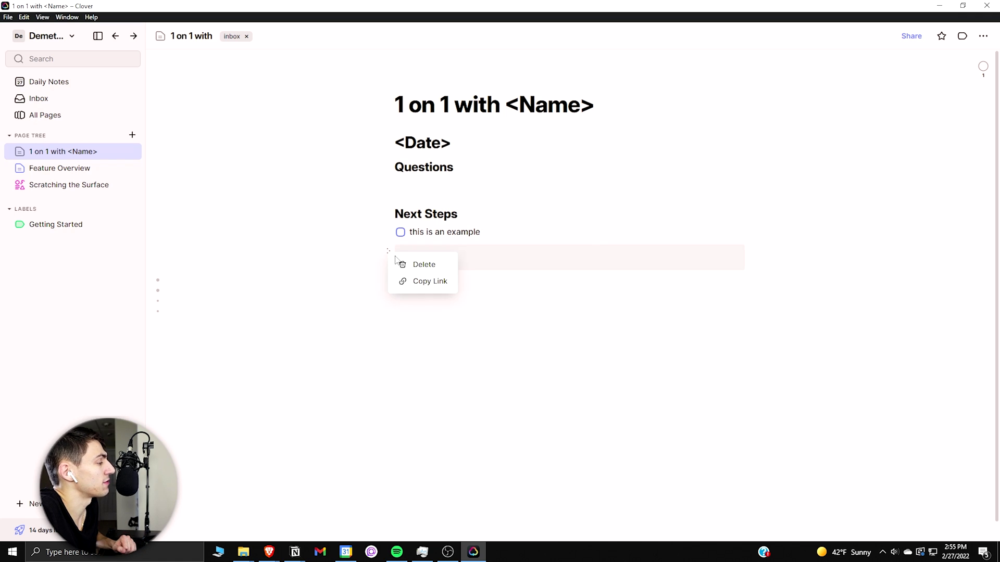
left_click(438, 284)
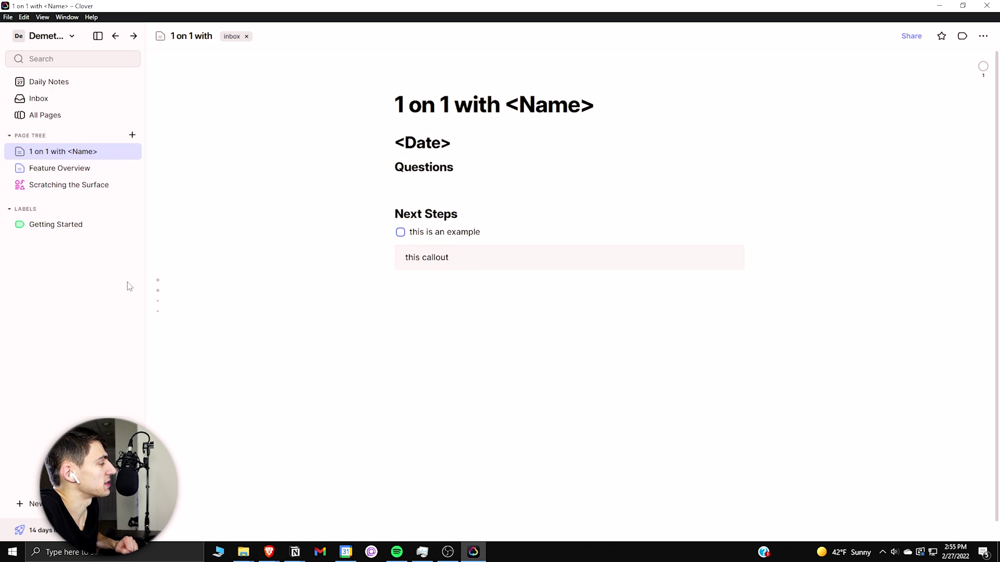
mouse_move(157, 286)
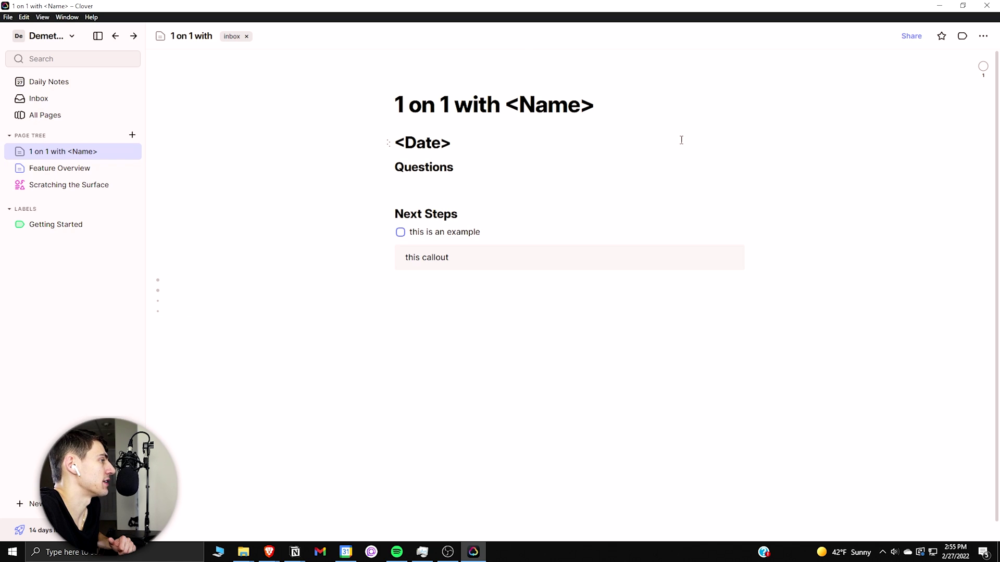
- Add a Heading 1 'interupt that listr' directly below the page title
triple_click(528, 102)
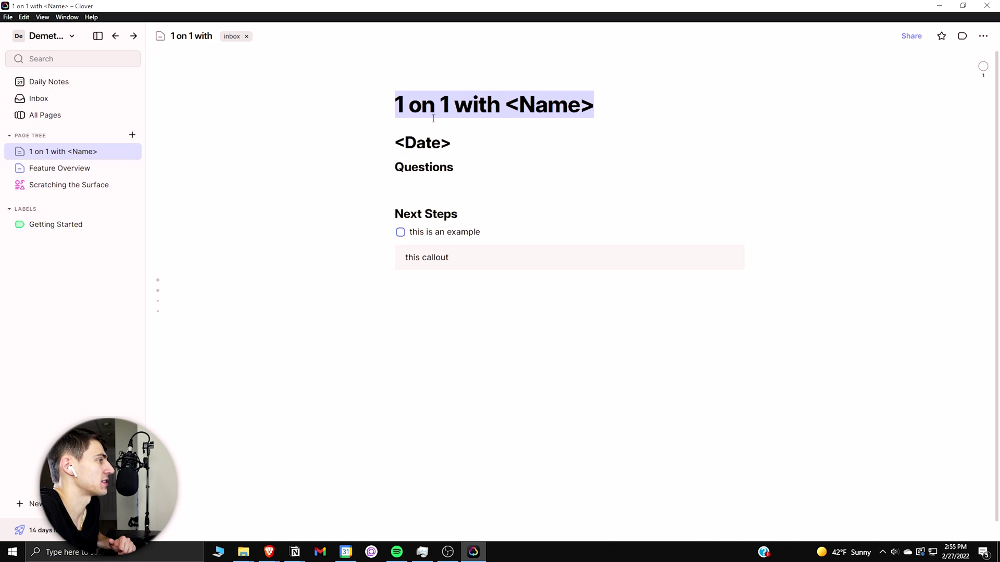
left_click(599, 105)
key("Return")
type("/h1")
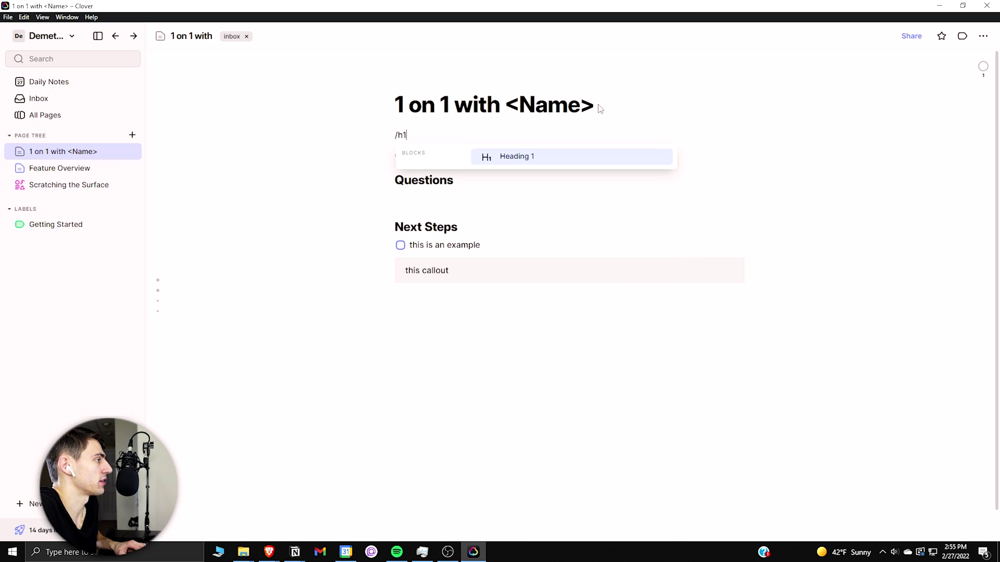
key("Return")
type("interup")
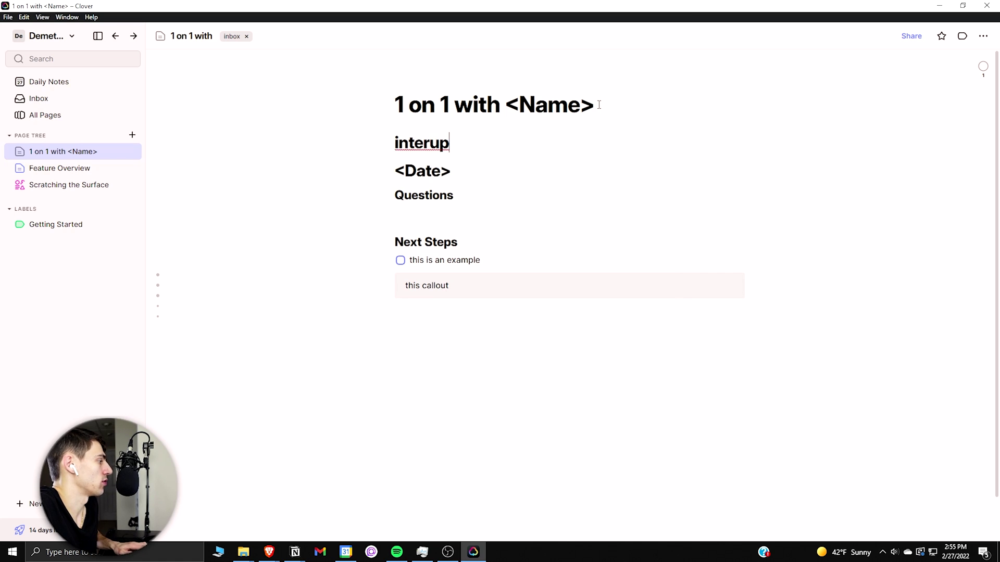
type("t that listr")
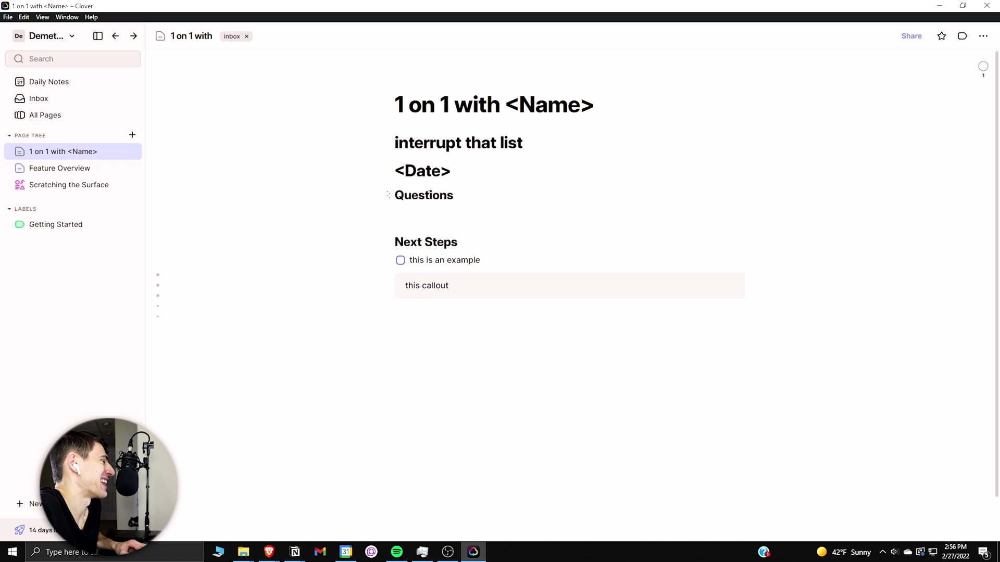
- Try H1 and H2 on the callout, then make it a checklist item formatted as inline code
triple_click(432, 175)
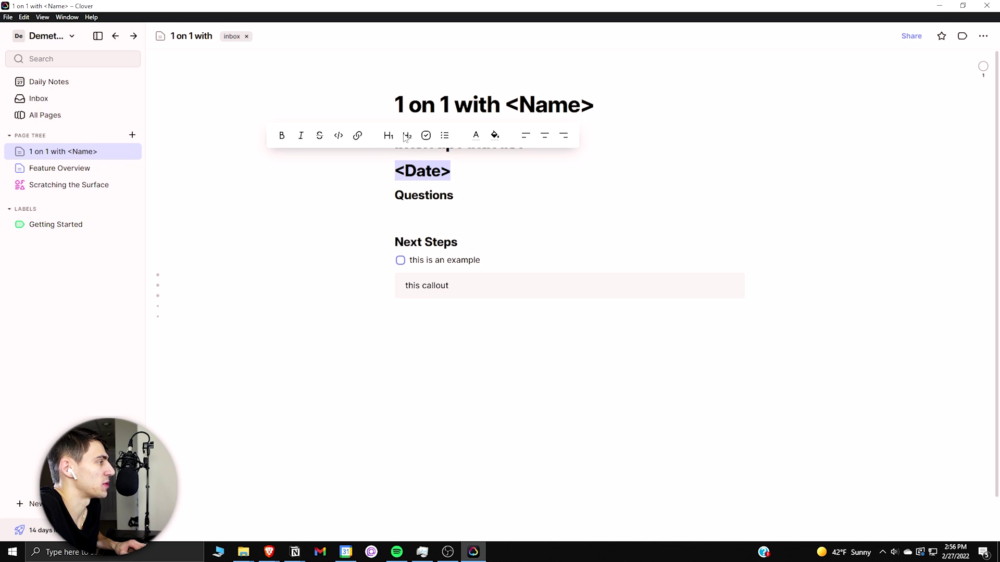
left_click(469, 285)
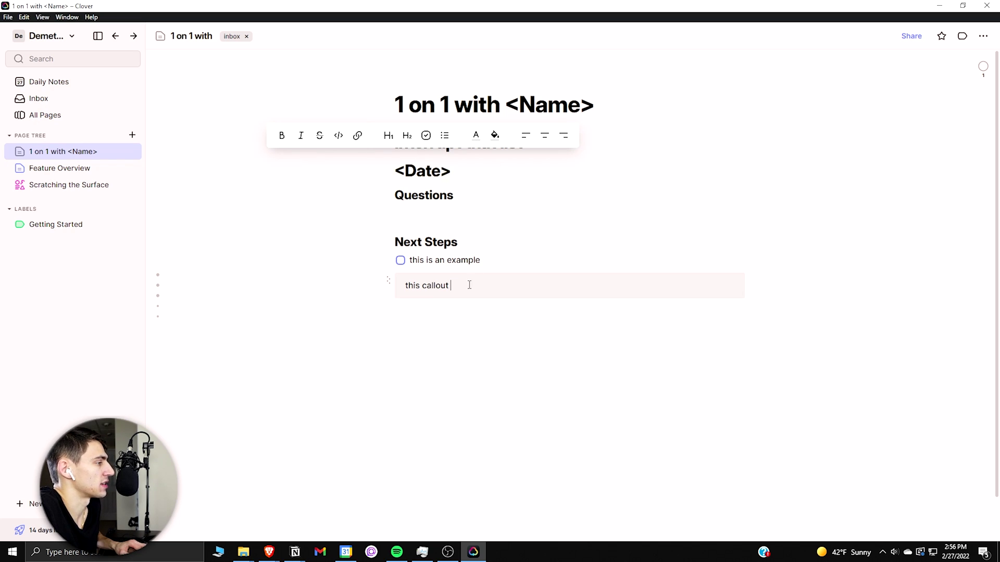
triple_click(469, 285)
left_click(394, 256)
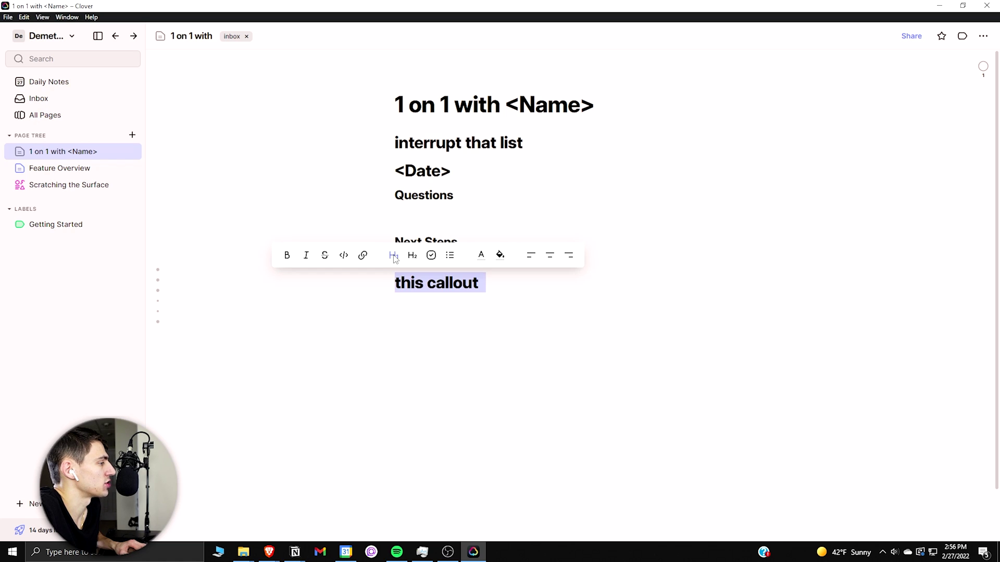
left_click(413, 256)
left_click(431, 255)
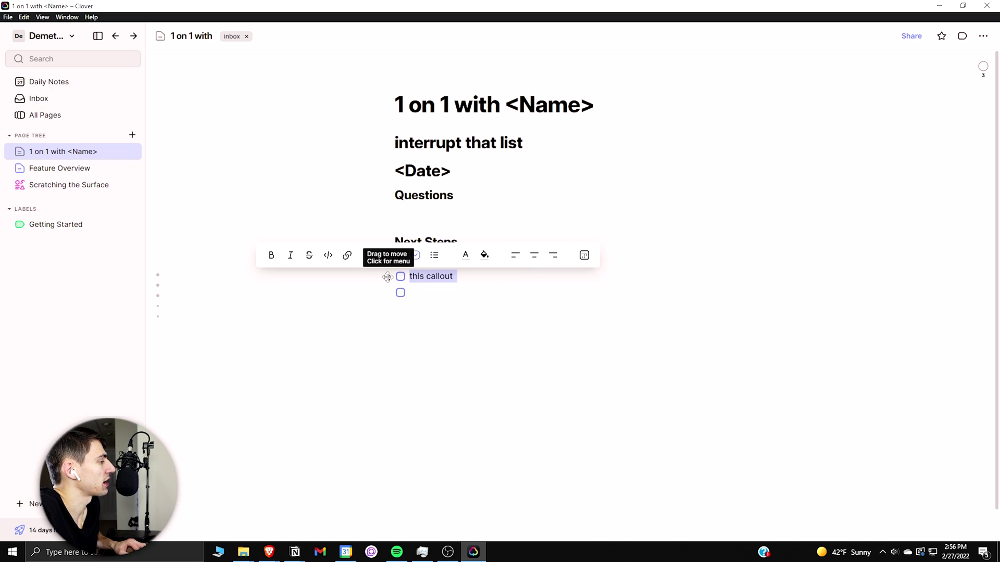
left_click(328, 255)
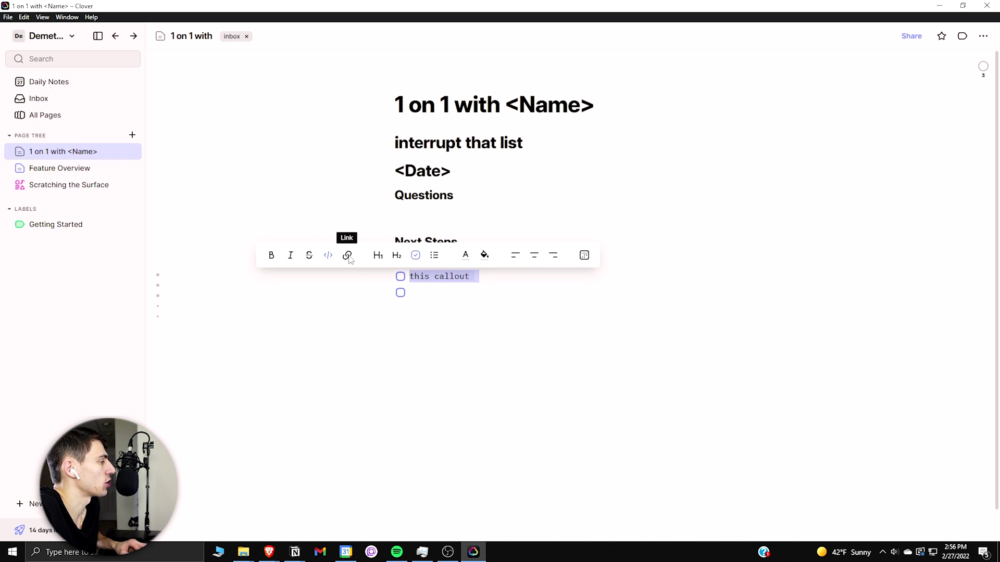
left_click(584, 256)
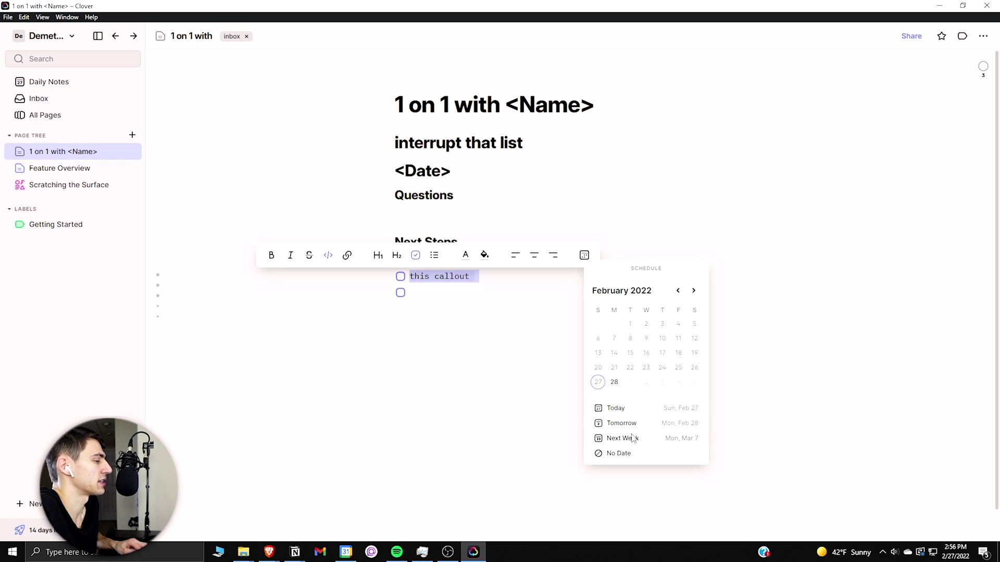
key("Escape")
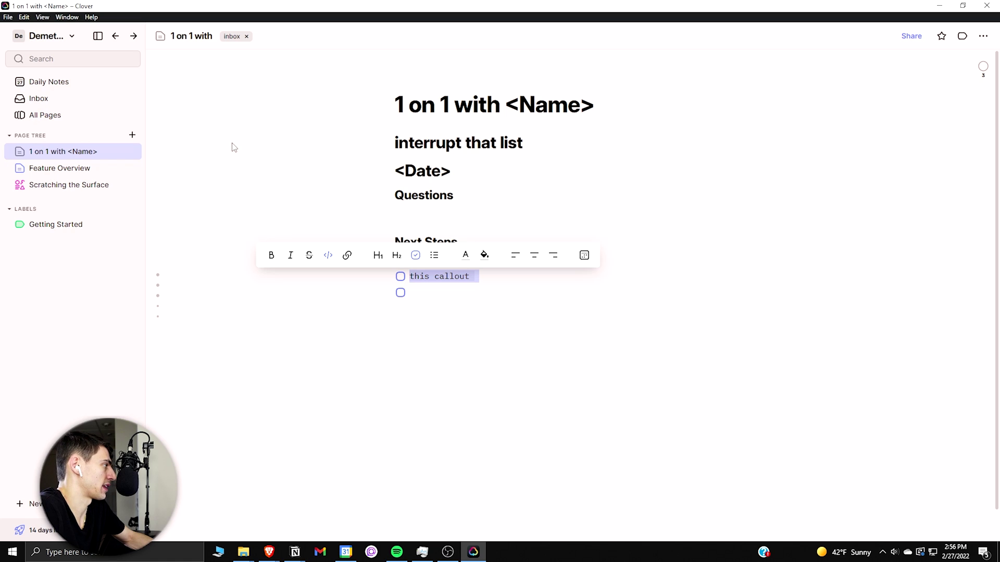
- Open today's daily note and enable only the Example Calendar in its calendar settings
key("ctrl+comma")
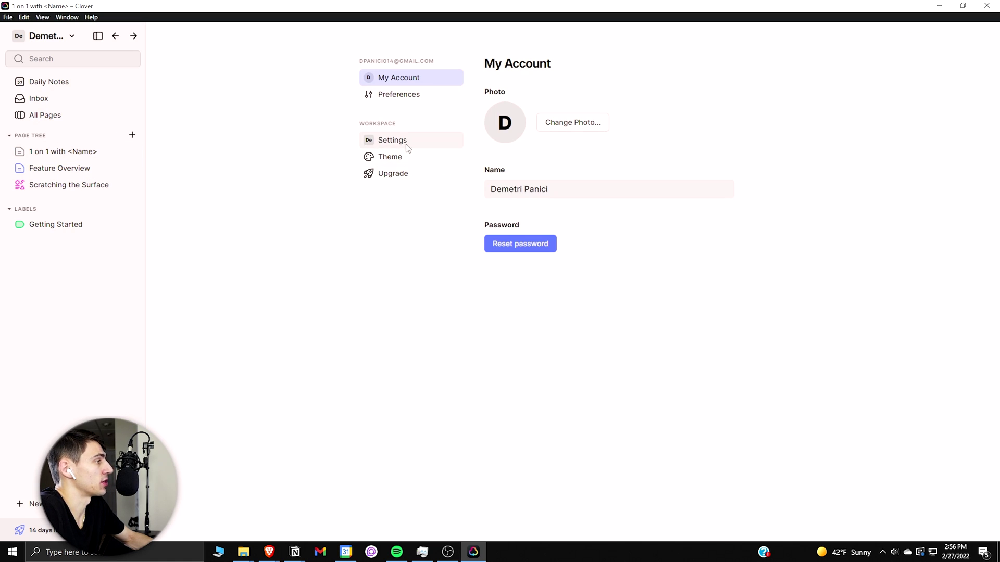
key("ctrl+d")
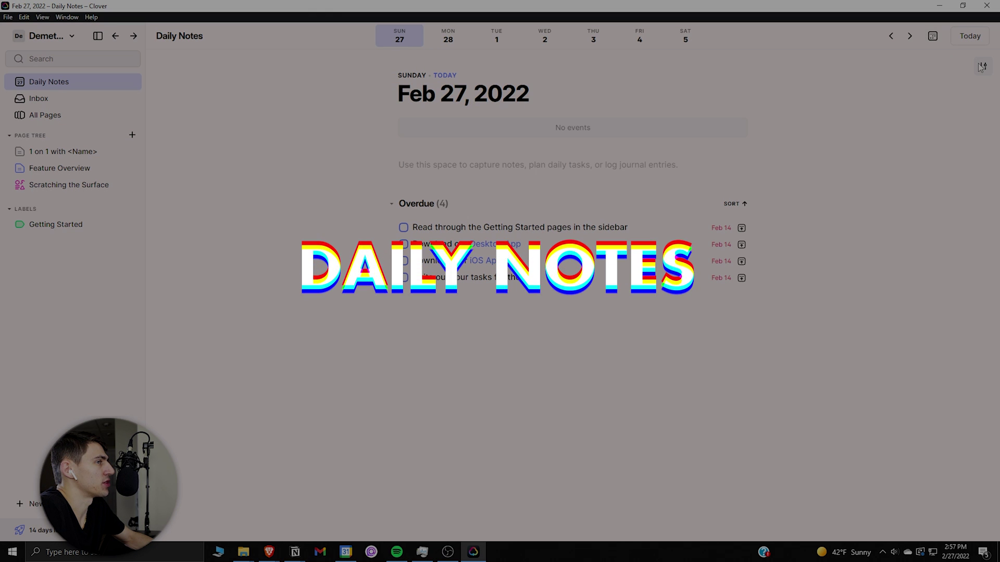
left_click(982, 66)
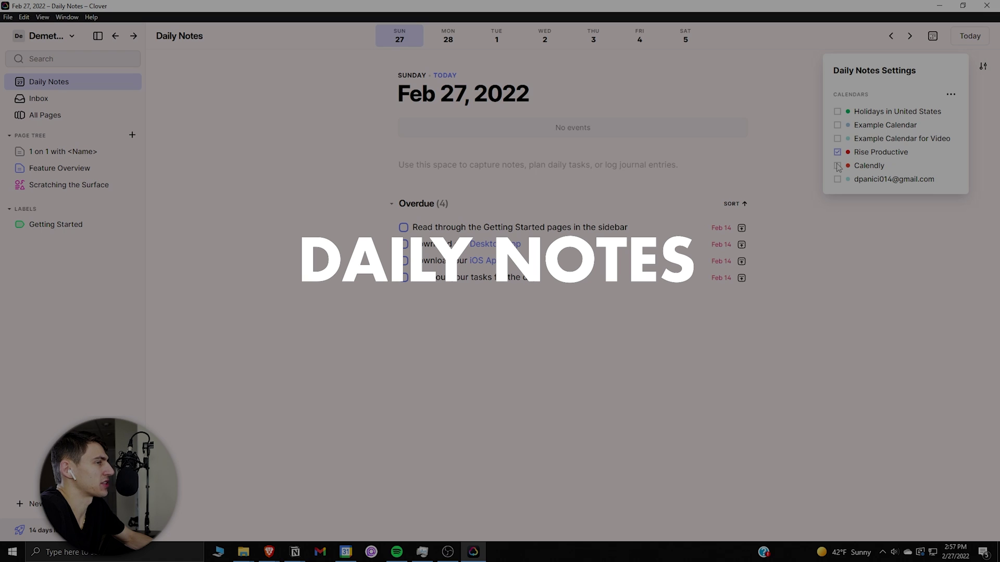
left_click(837, 179)
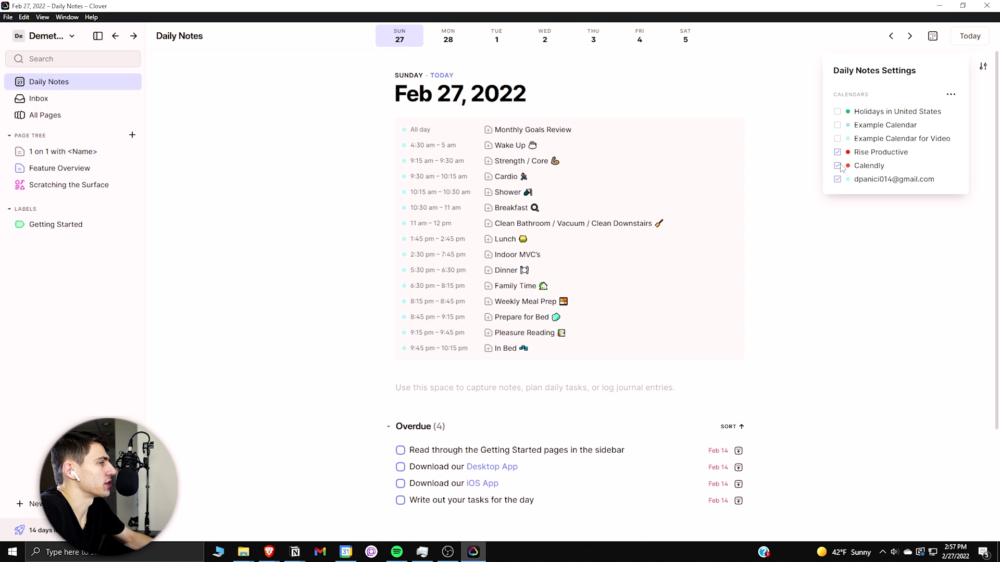
left_click(837, 165)
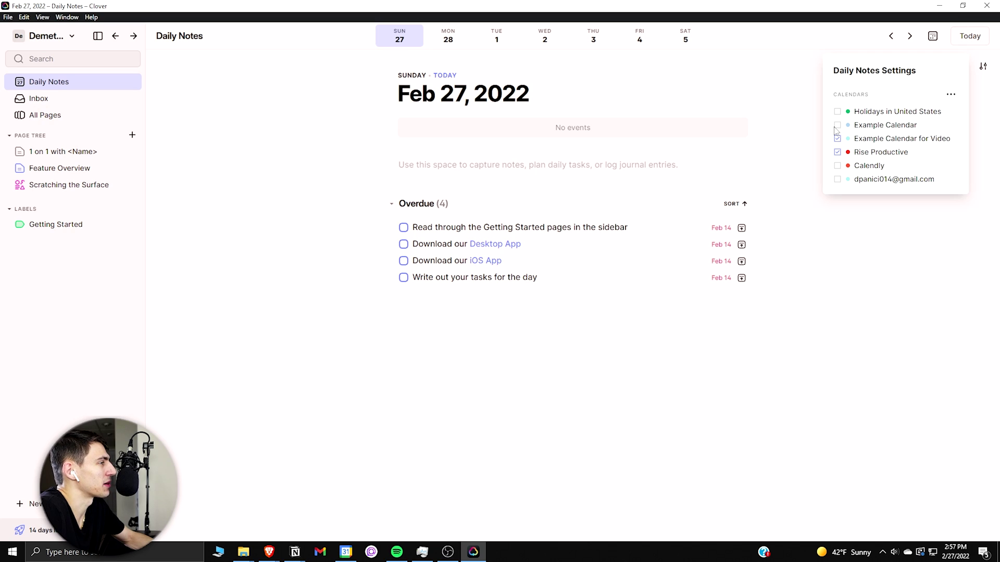
left_click(837, 125)
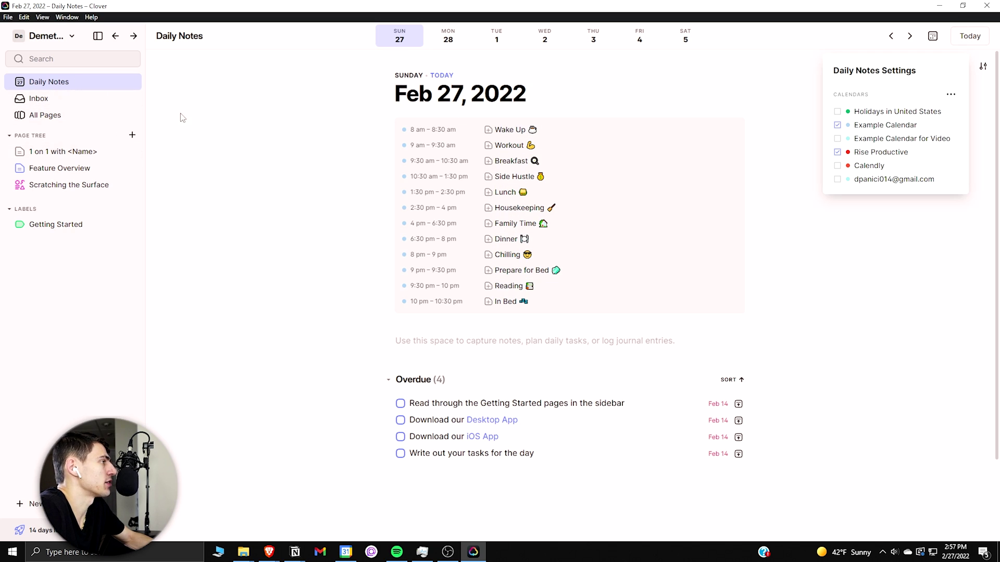
scroll(647, 334, "down", 2)
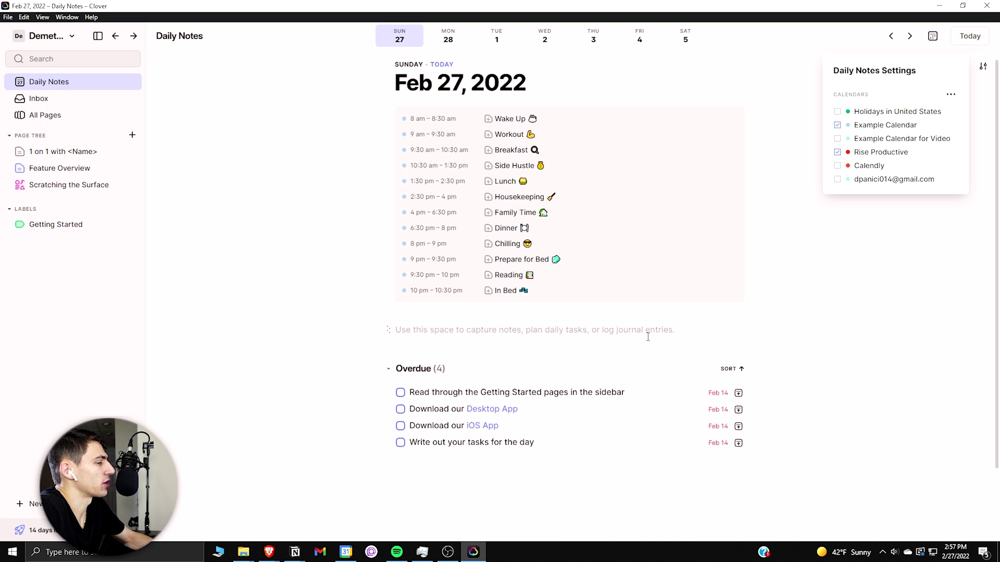
left_click(537, 286)
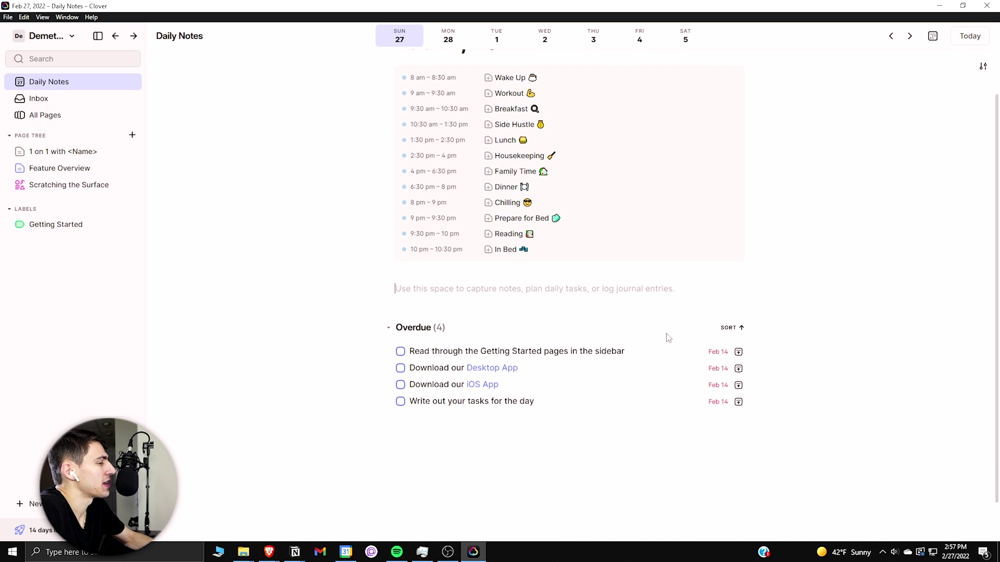
scroll(673, 349, "down", 1)
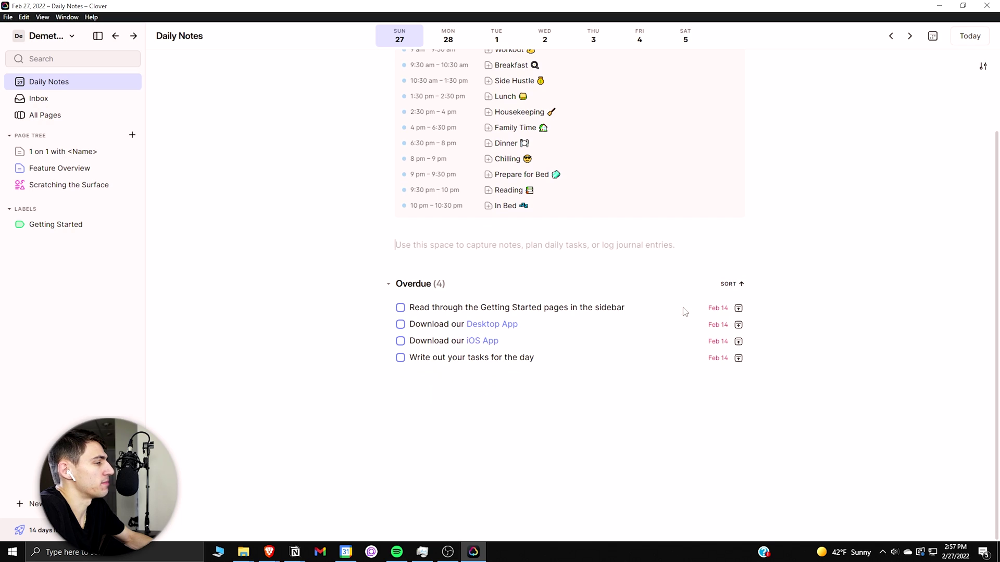
- Move the two overdue tasks into today's note
scroll(292, 221, "up", 2)
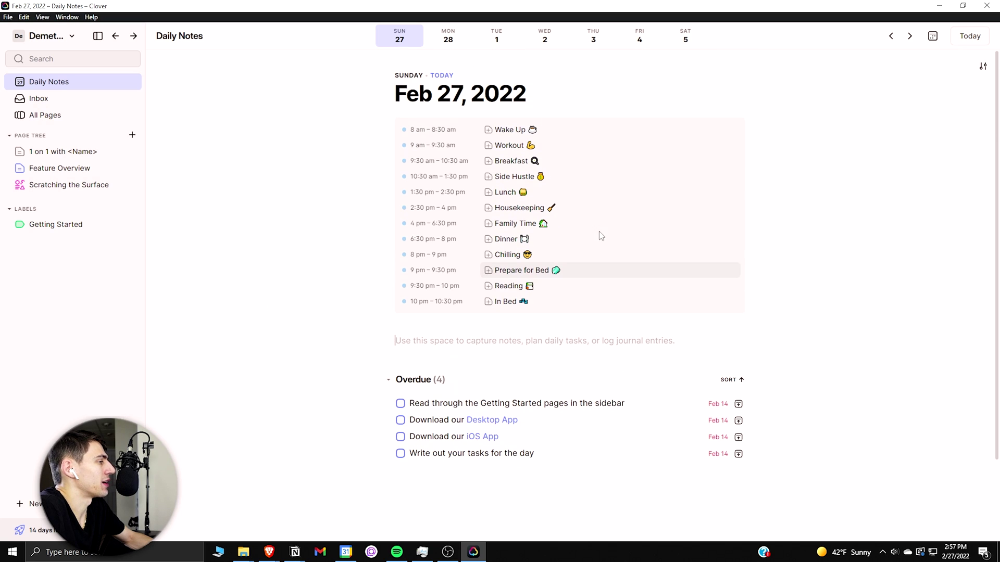
left_click(739, 405)
left_click(738, 420)
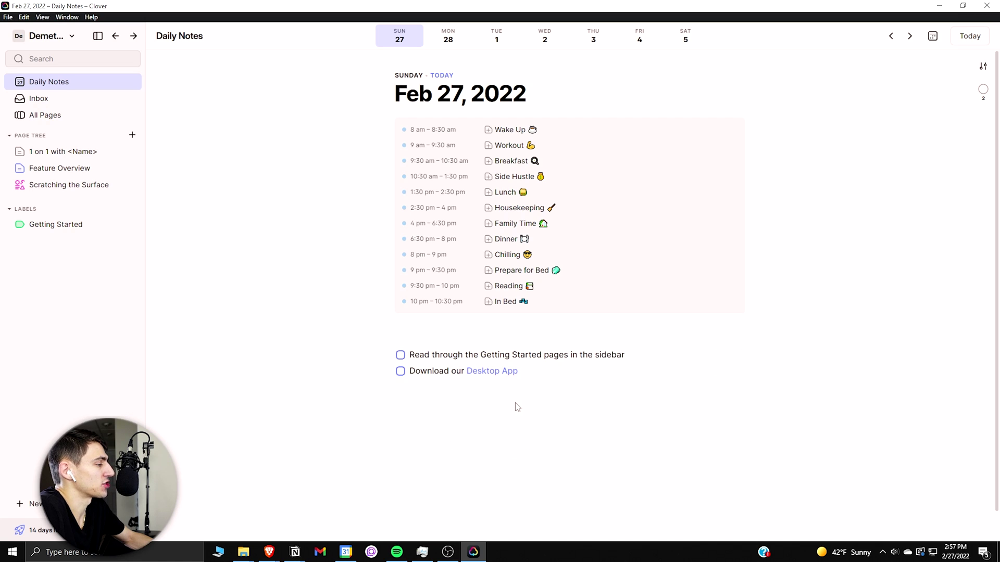
- Add a new task 'This is due tomorrow' to today's notes
key("ctrl+z")
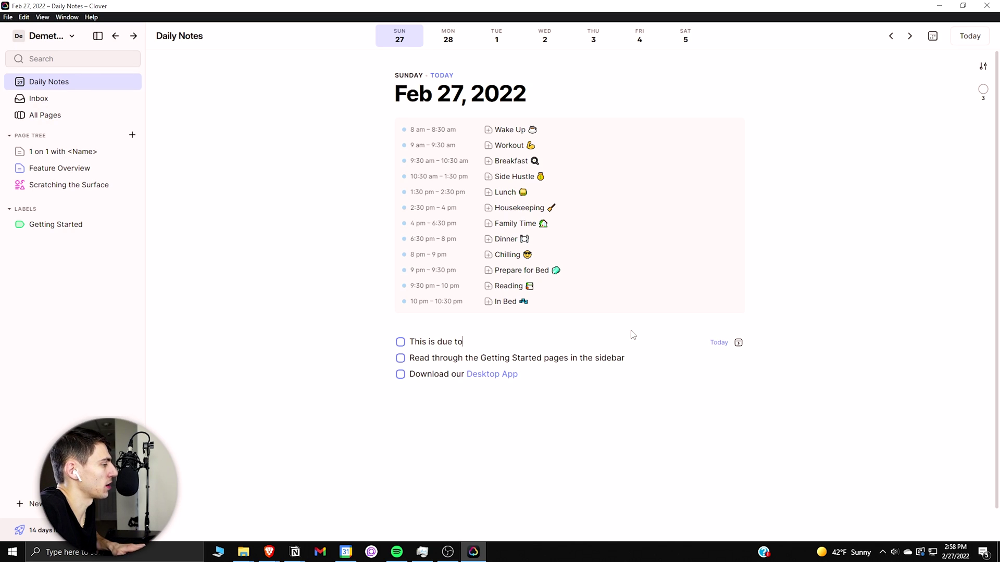
type("morrow")
key("Return")
key("BackSpace")
key("BackSpace")
type("w")
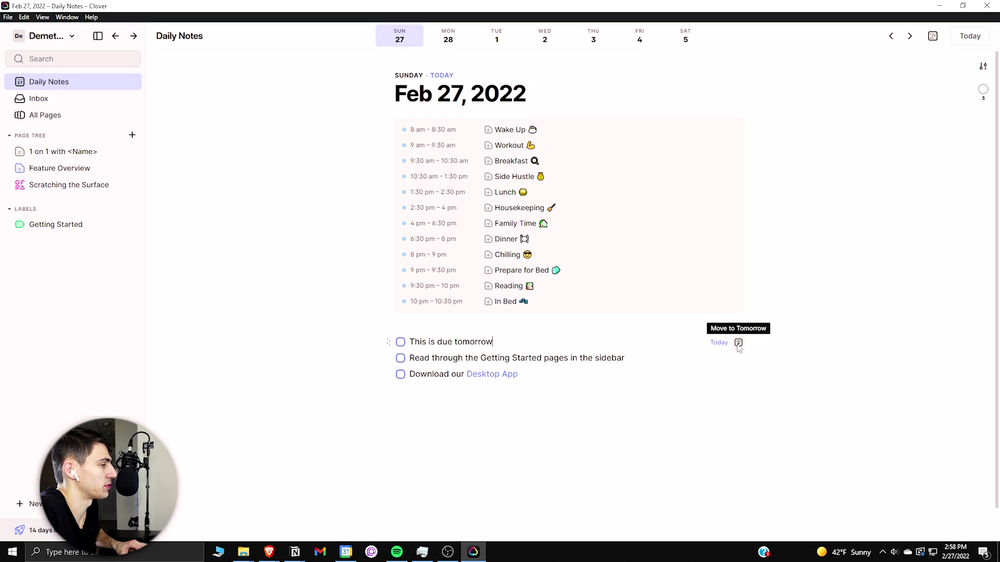
- Move 'This is due tomorrow' to tomorrow and open the Feb 28 daily note
left_click(719, 343)
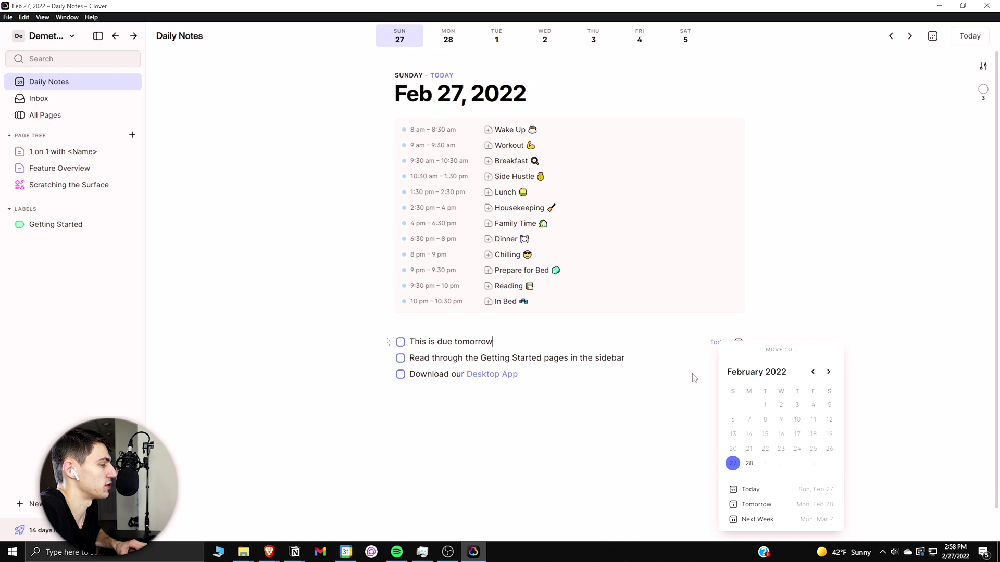
left_click(716, 340)
left_click(739, 342)
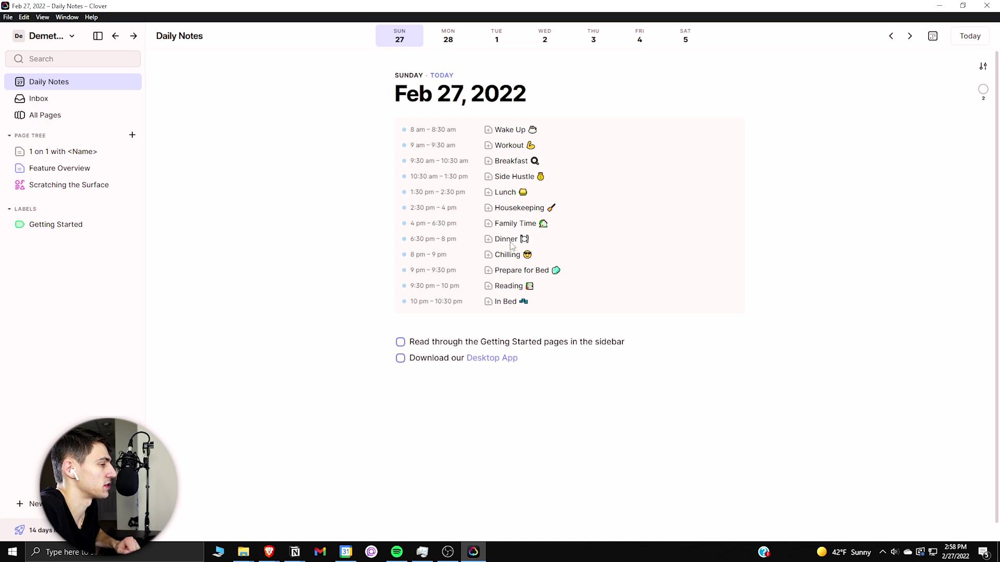
left_click(443, 41)
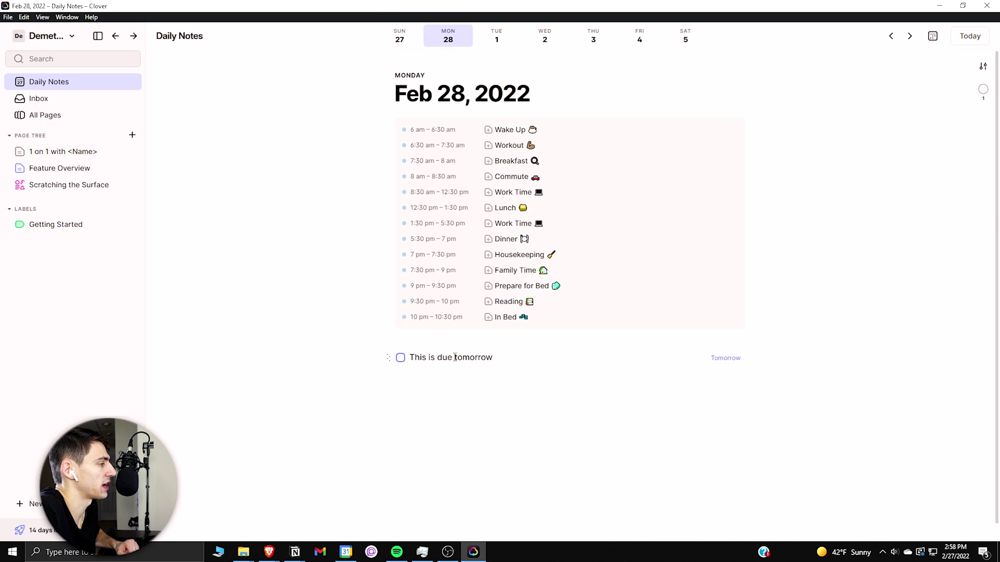
- Move 'This is due tomorrow' to March 3 and open the Mar 3, 2022 note
left_click(725, 357)
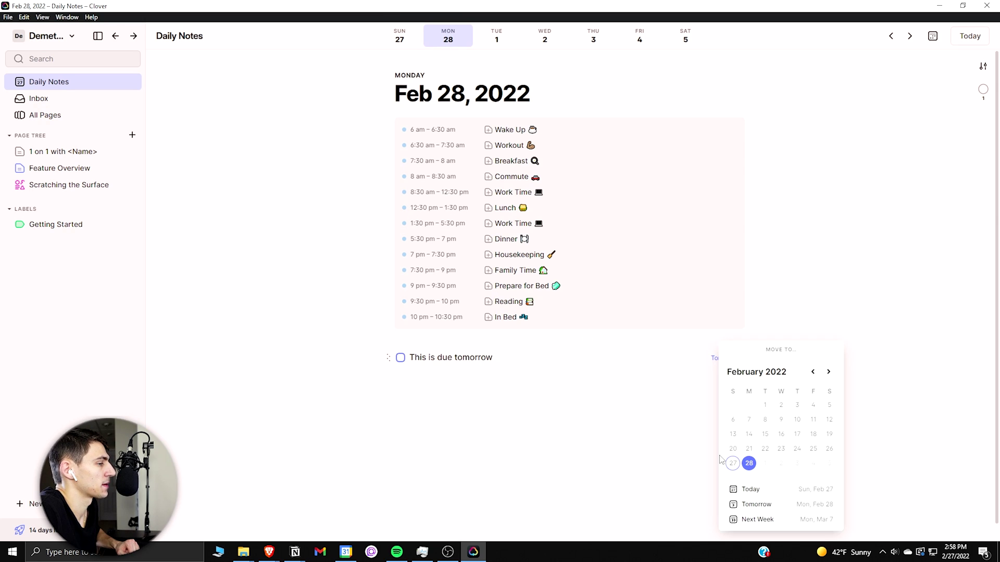
left_click(793, 467)
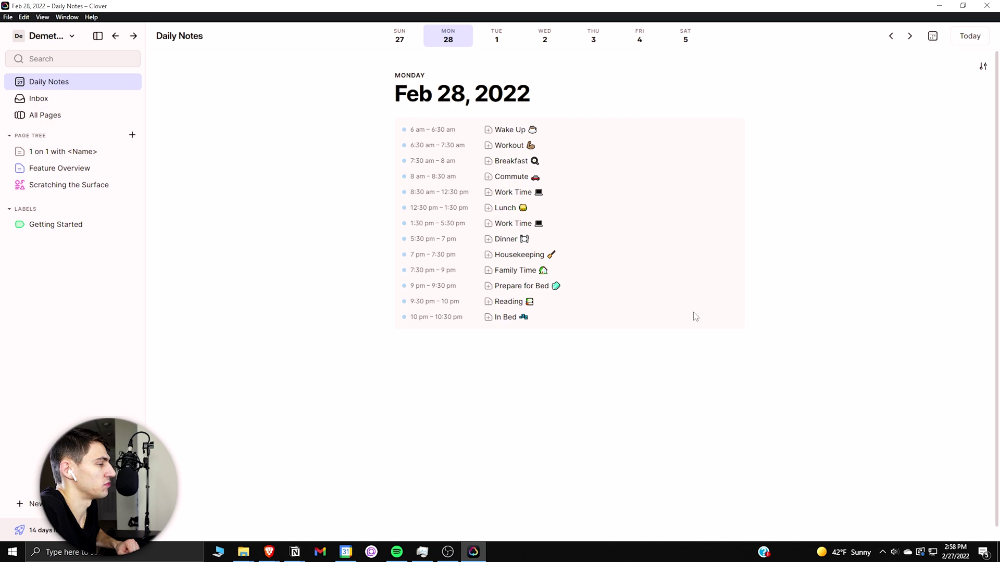
left_click(592, 35)
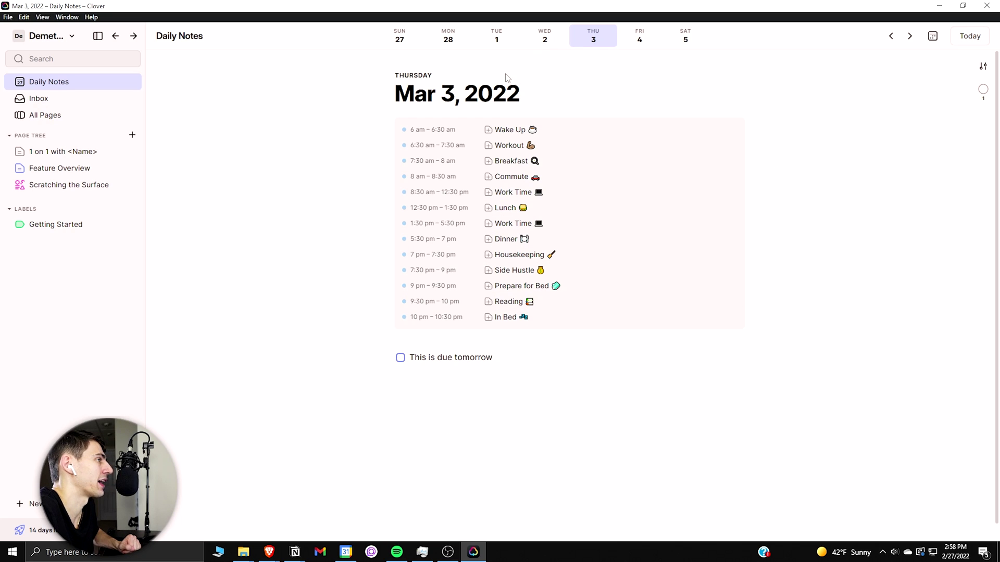
- Look through the workspace settings and personal preferences in account settings
left_click(932, 36)
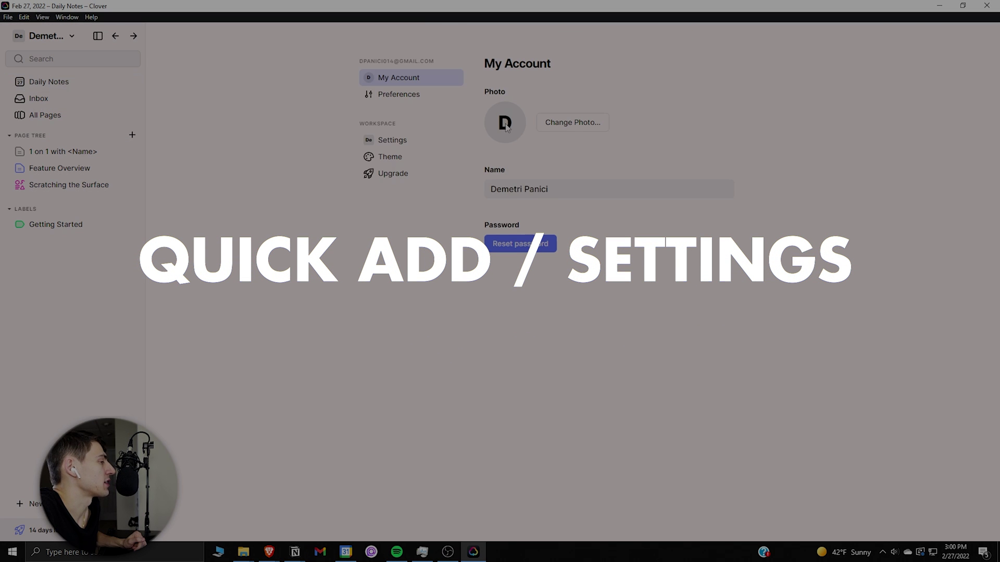
left_click(377, 147)
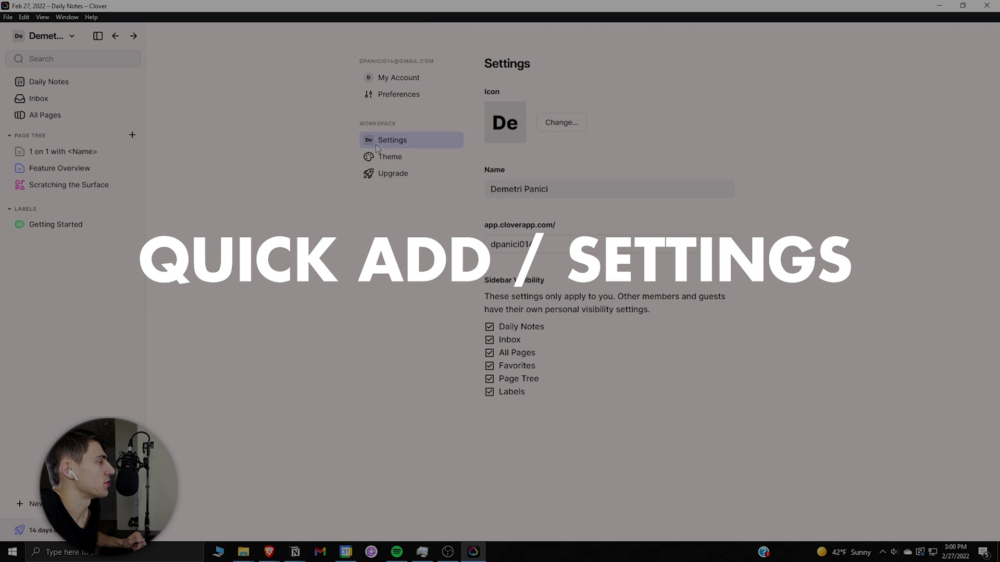
left_click(393, 97)
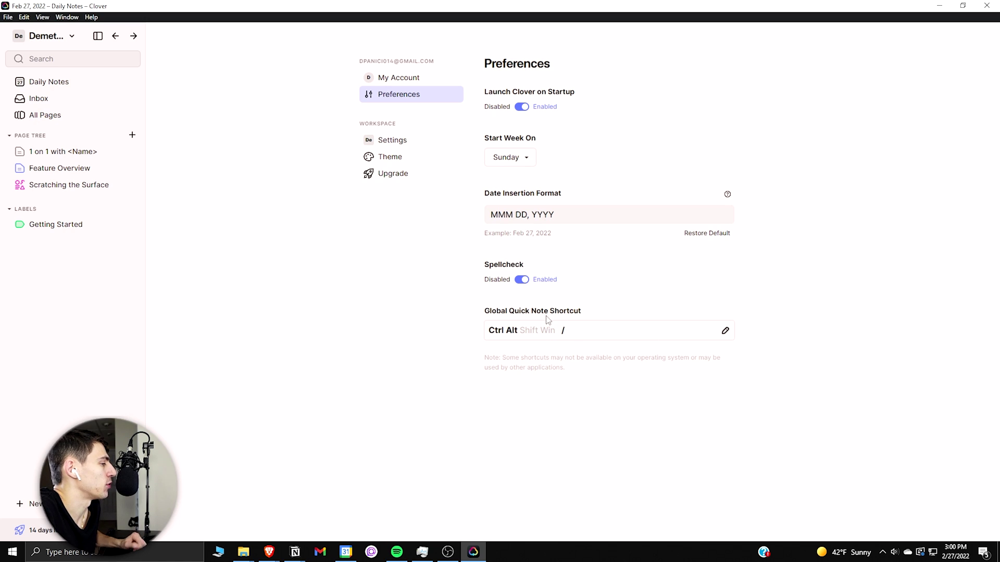
- Save a global quick note 'this task' and return to the Daily Notes page
key("ctrl+alt+slash")
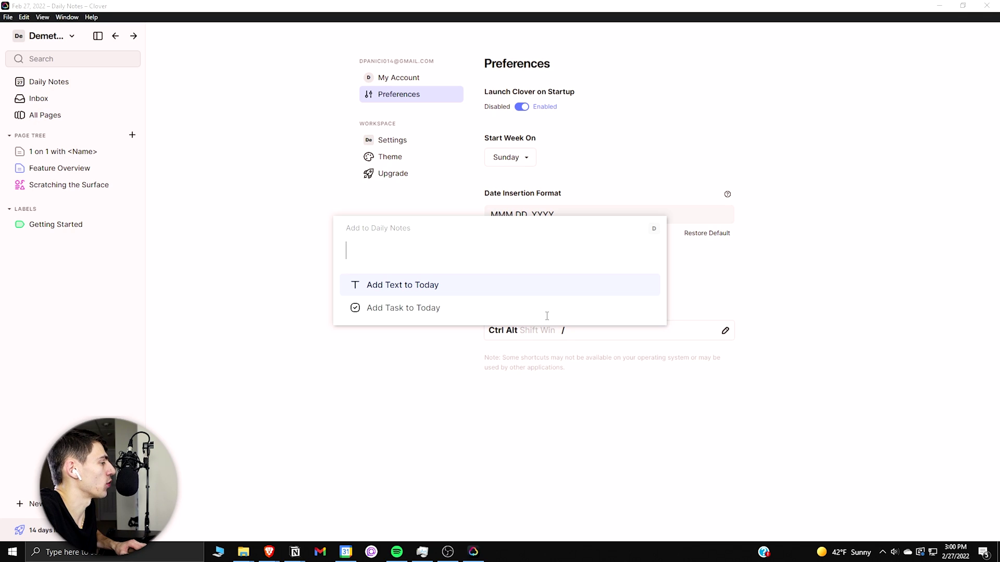
type("this ")
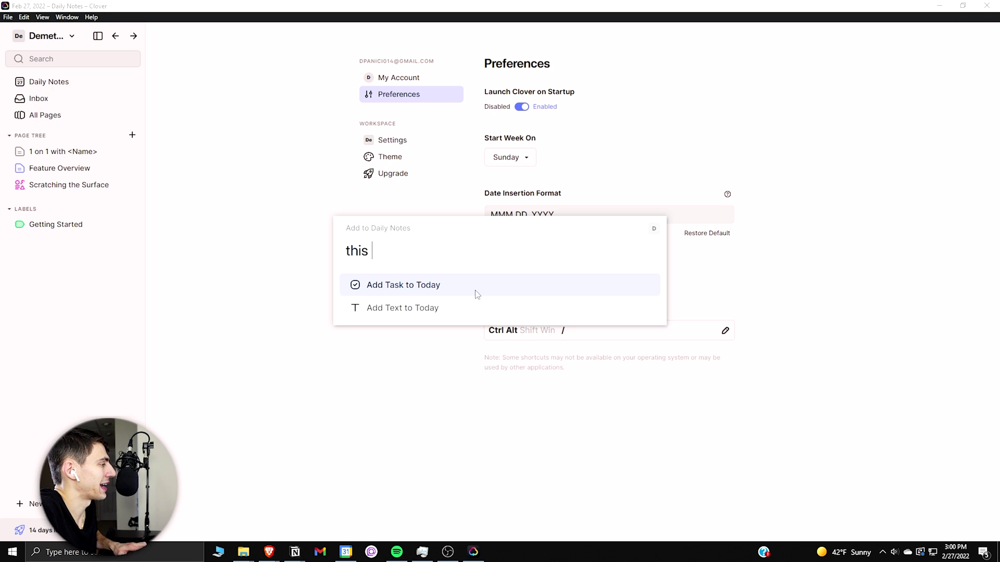
type("task")
key("Return")
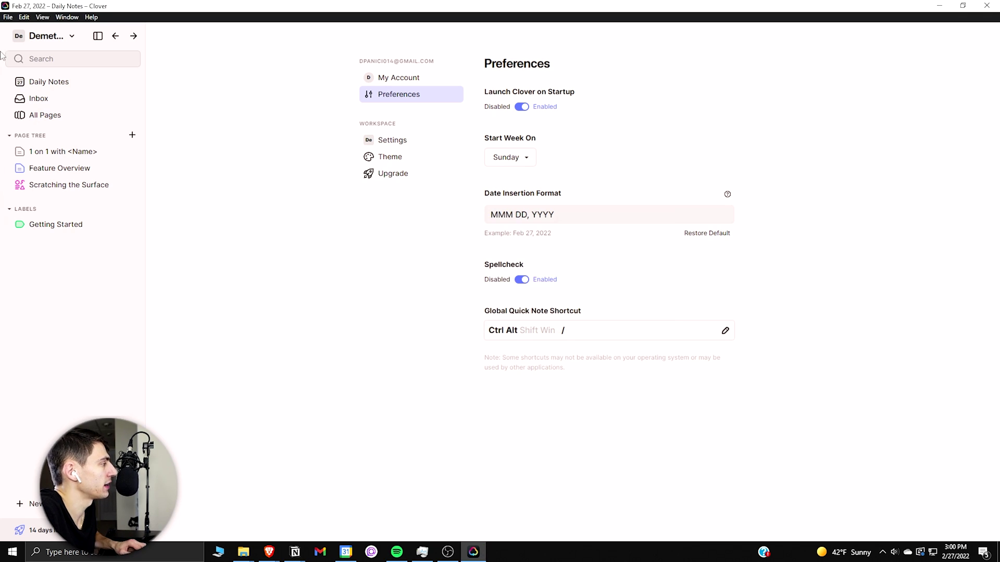
left_click(64, 84)
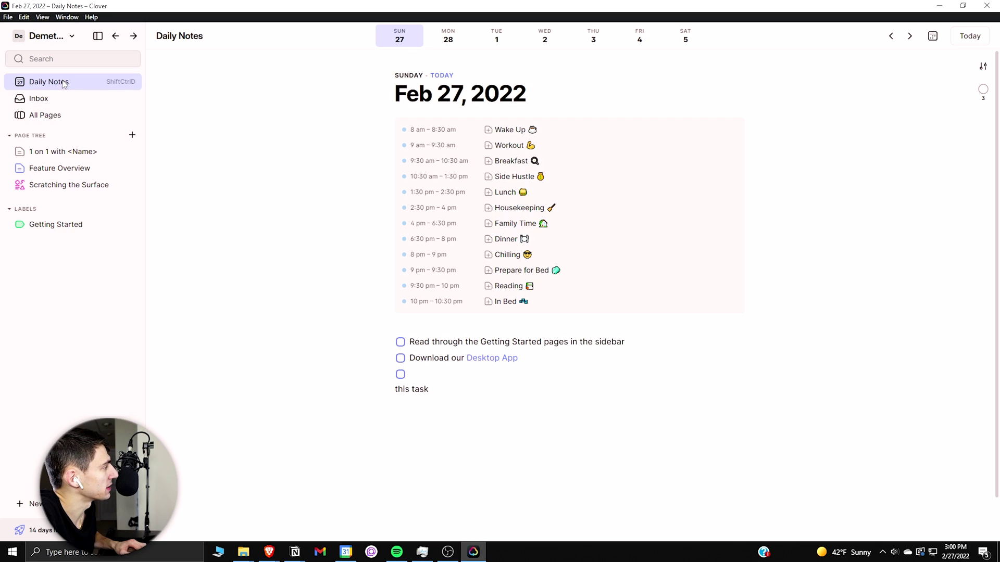
- Make 'this task' a to-do, then set the theme to Dark base with Sidebar nudged toward Tint
triple_click(444, 389)
left_click(415, 359)
key("ctrl+comma")
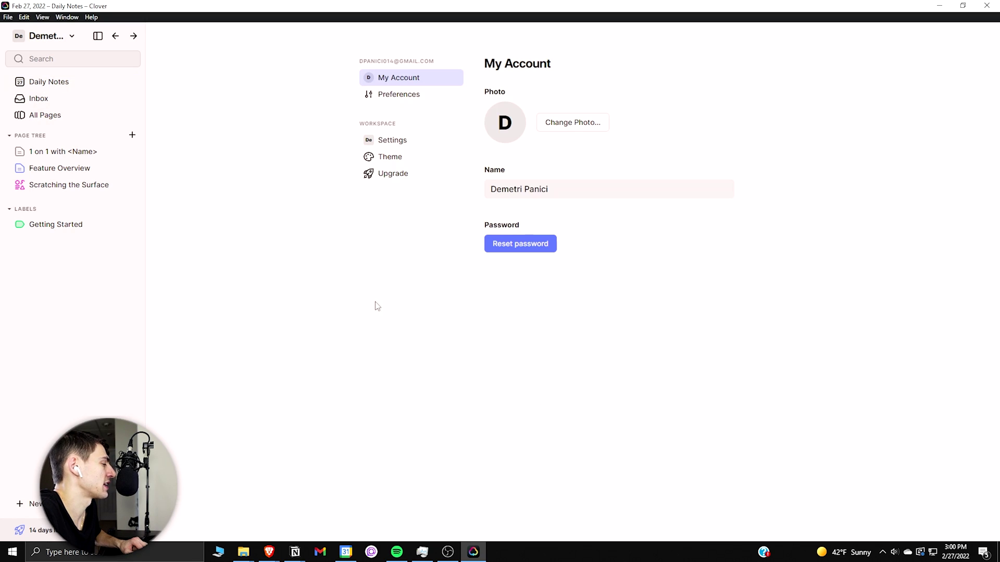
left_click(396, 156)
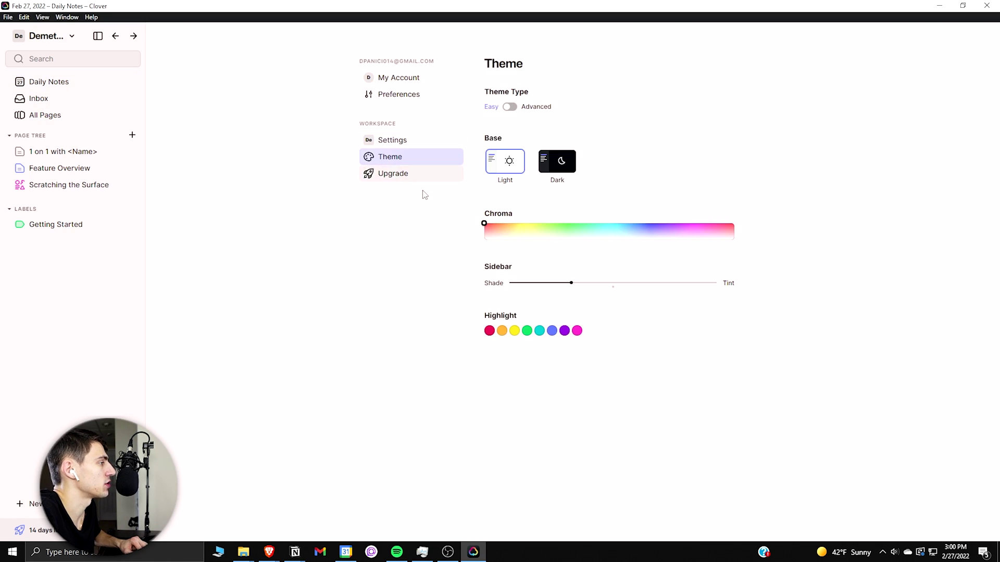
left_click(553, 161)
mouse_move(571, 284)
left_mouse_down()
mouse_move(537, 284)
mouse_move(672, 290)
mouse_move(669, 279)
mouse_move(522, 277)
mouse_move(722, 275)
mouse_move(613, 273)
mouse_move(671, 284)
mouse_move(572, 289)
left_mouse_up()
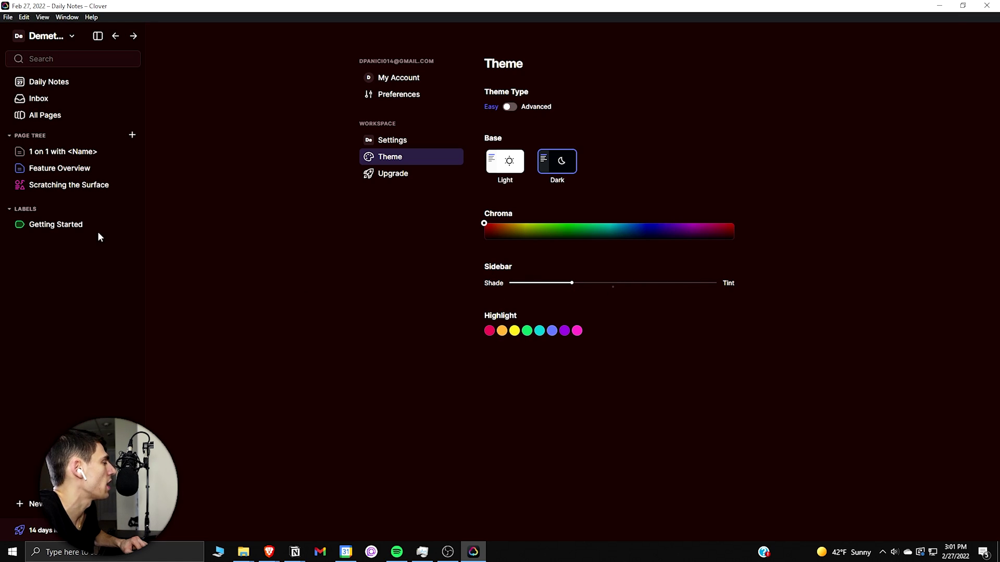
- Set the Theme highlight accent colour to yellow, after briefly trying blue
left_click(50, 83)
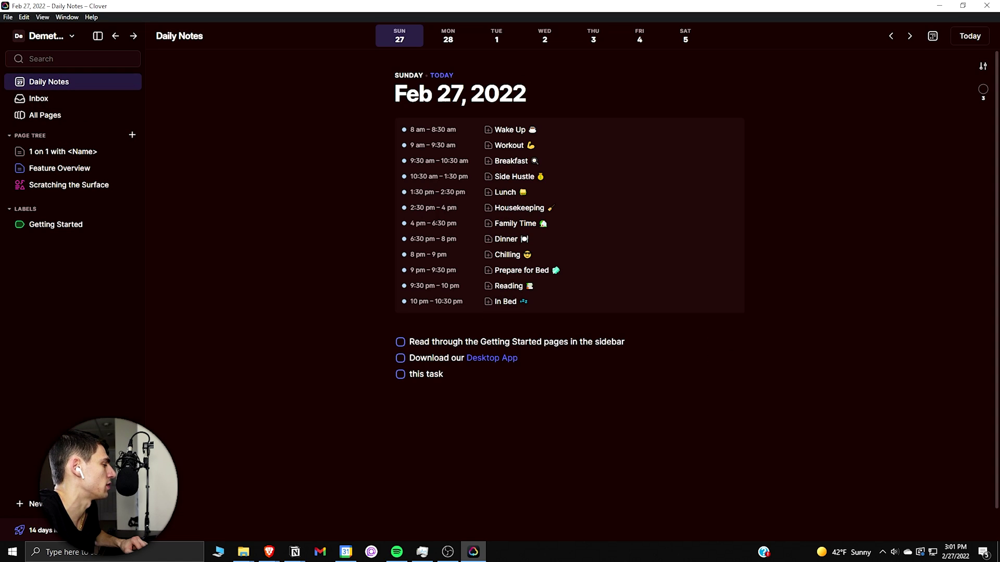
key("ctrl+comma")
left_click(412, 156)
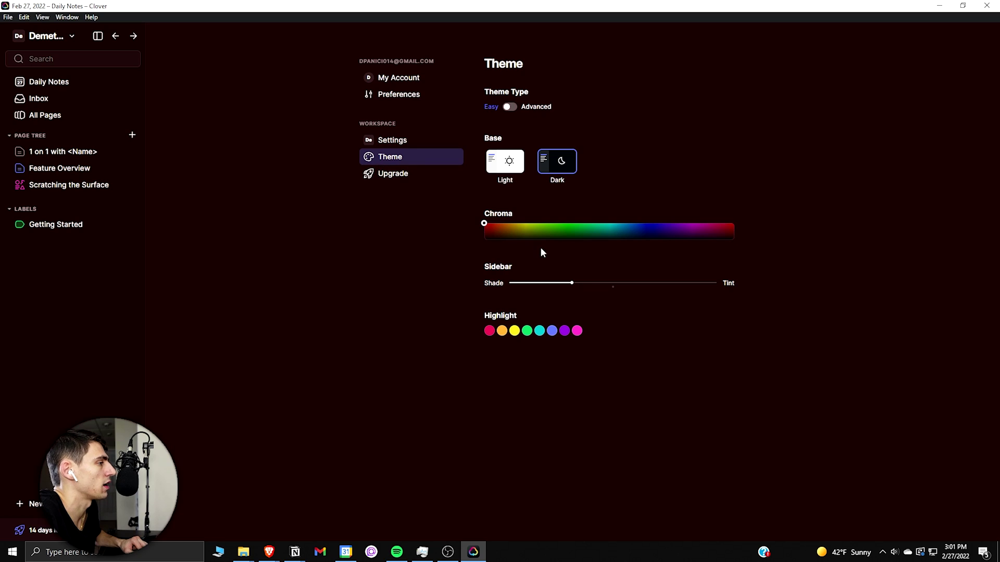
left_click(551, 331)
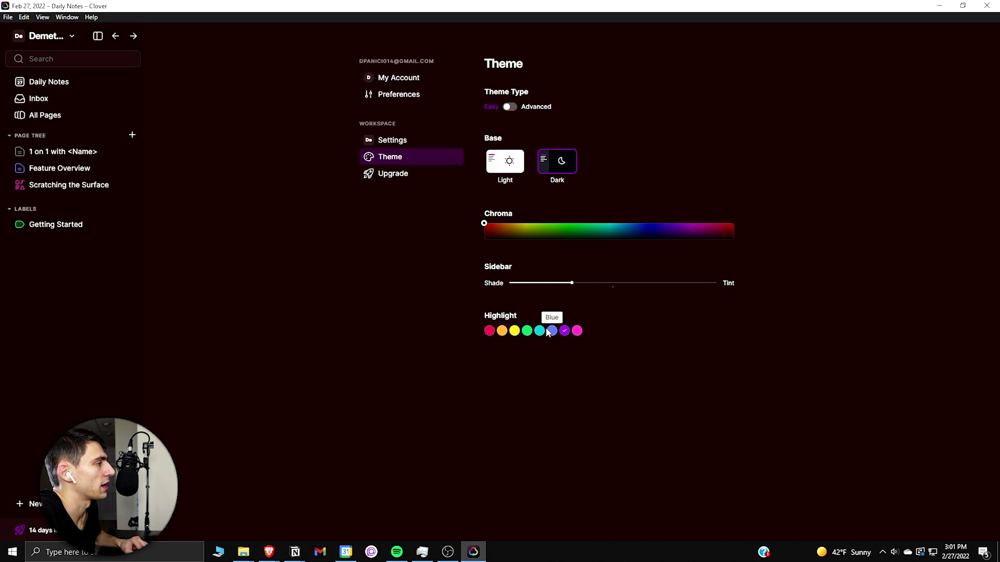
left_click(539, 331)
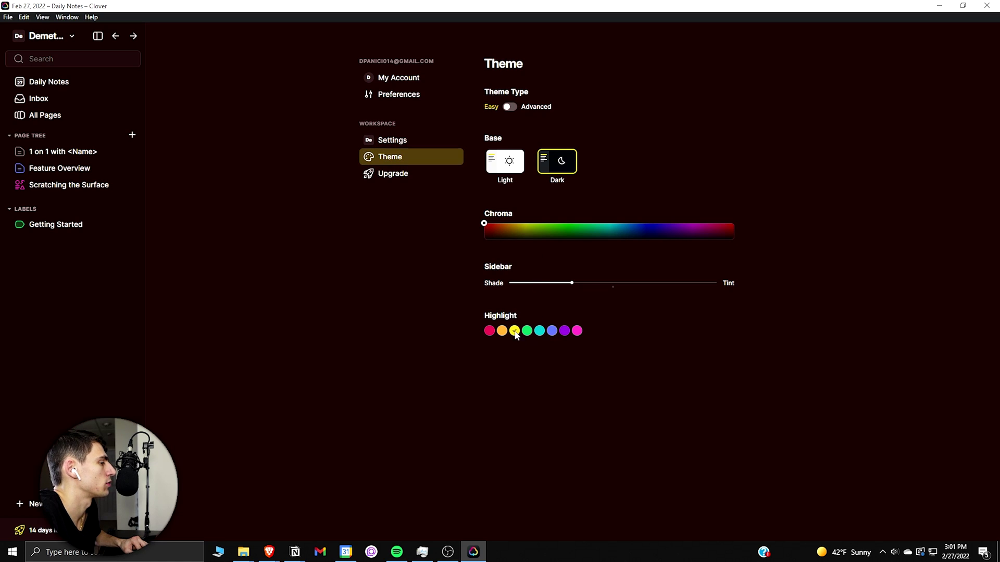
- Return to Daily Notes and bring up the All Pages list
left_click(41, 88)
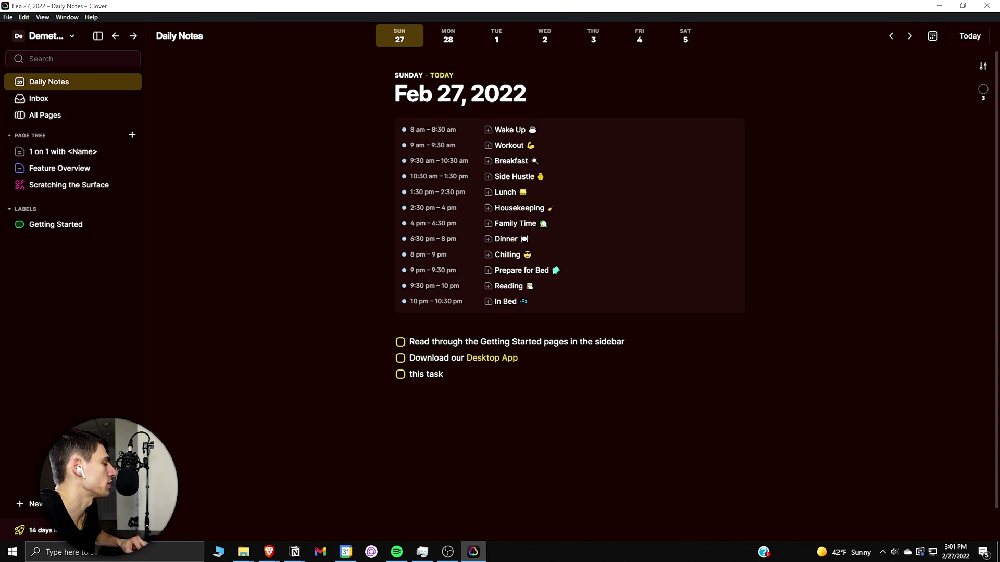
left_click(63, 151)
left_click(39, 114)
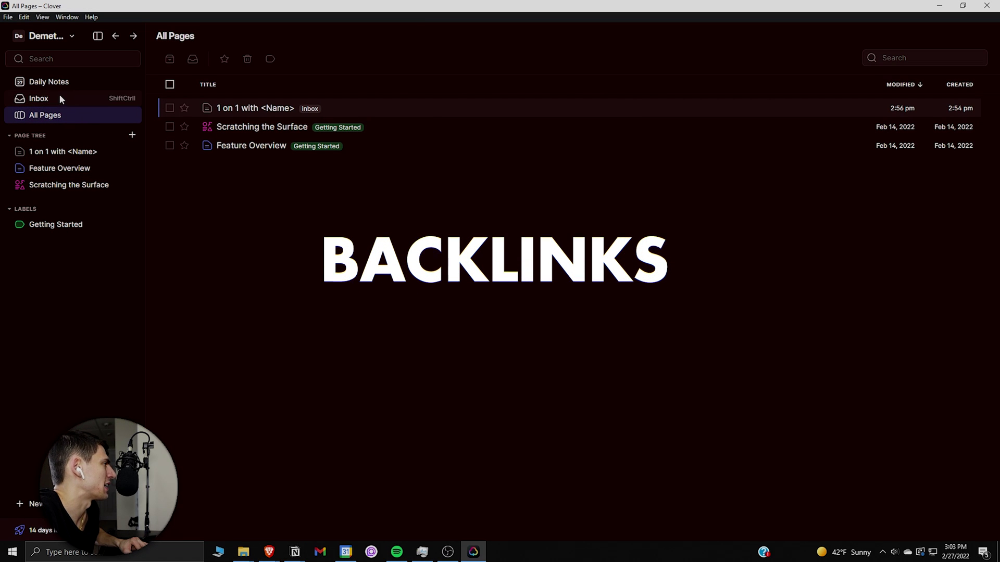
- On '1 on 1 with <Name>', fill the empty third to-do with 'this example can be backlinked to[['
left_click(69, 152)
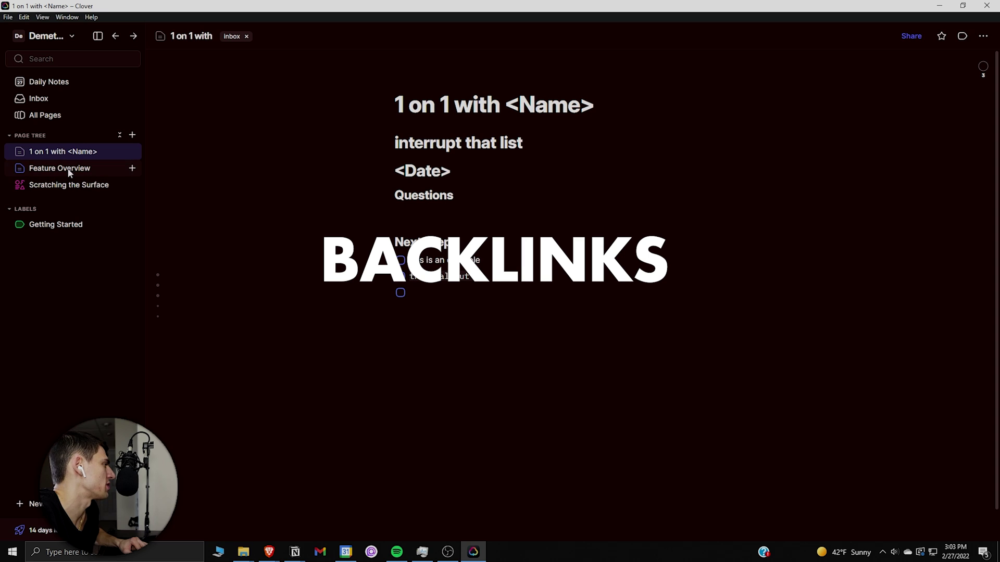
left_click(454, 291)
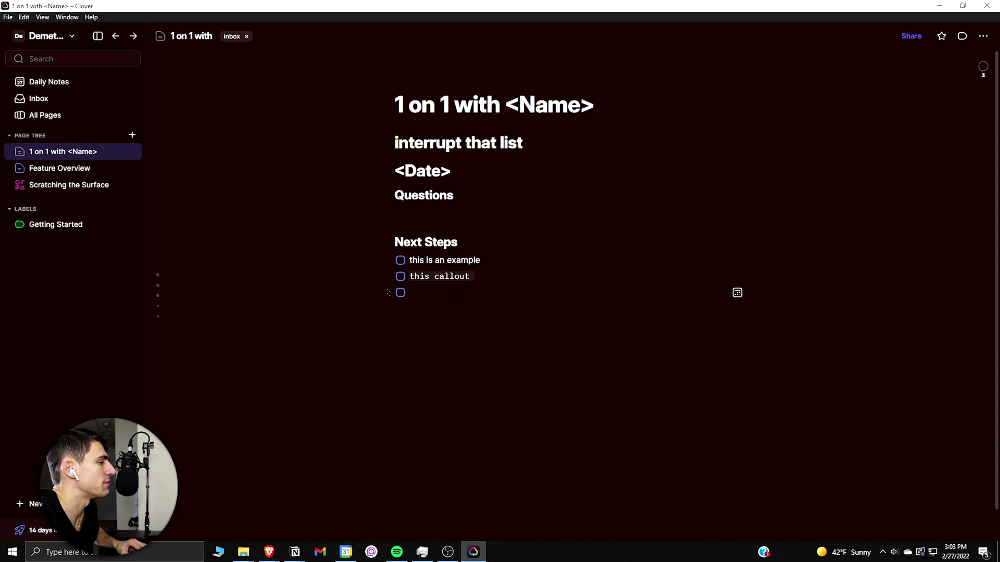
key("BackSpace")
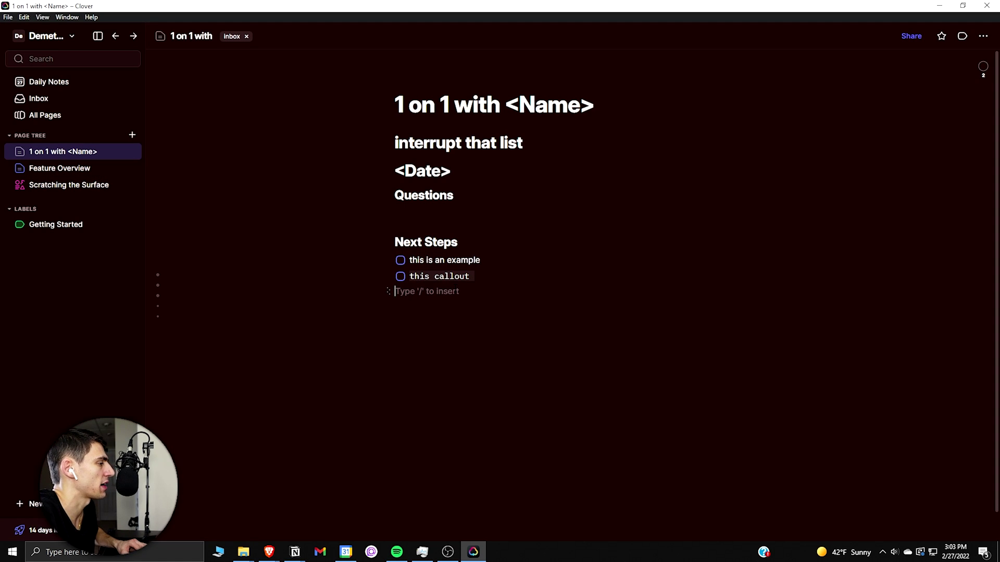
type("[]")
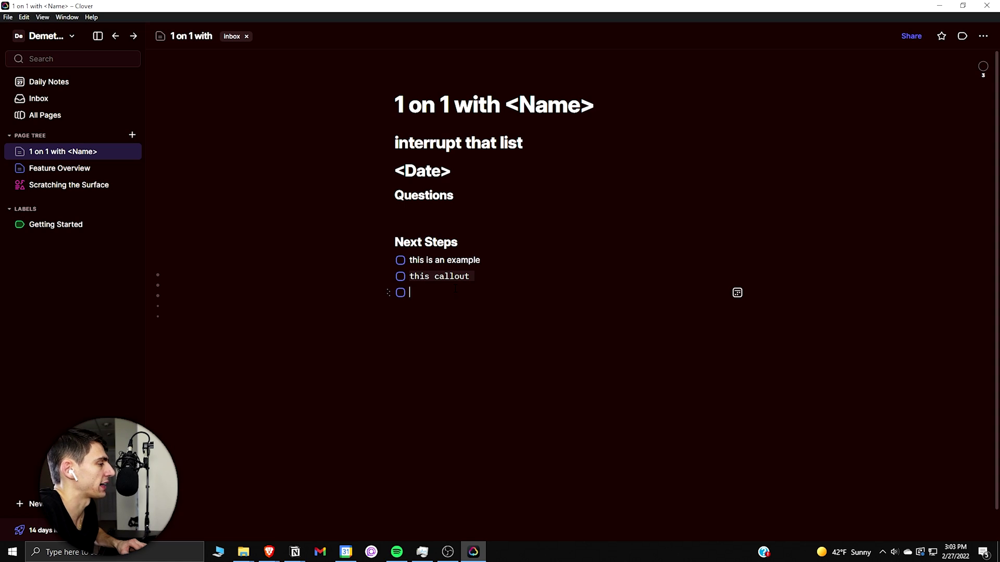
left_click(737, 293)
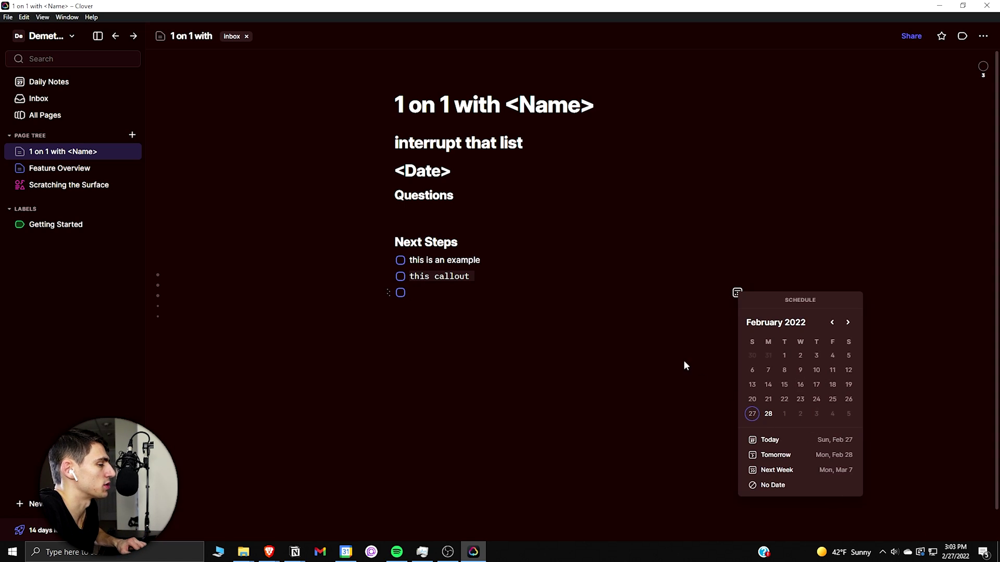
key("Escape")
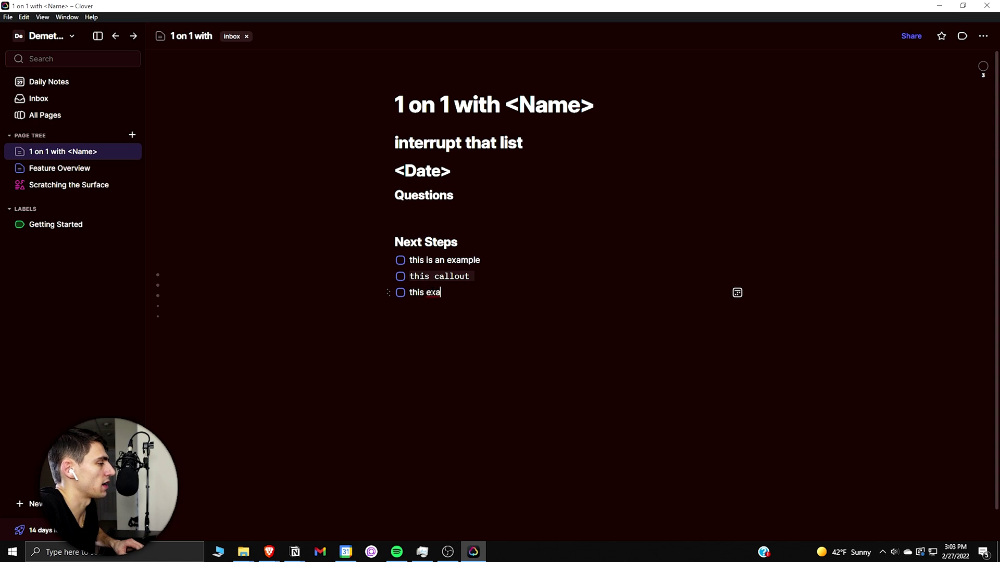
type("can be backlink")
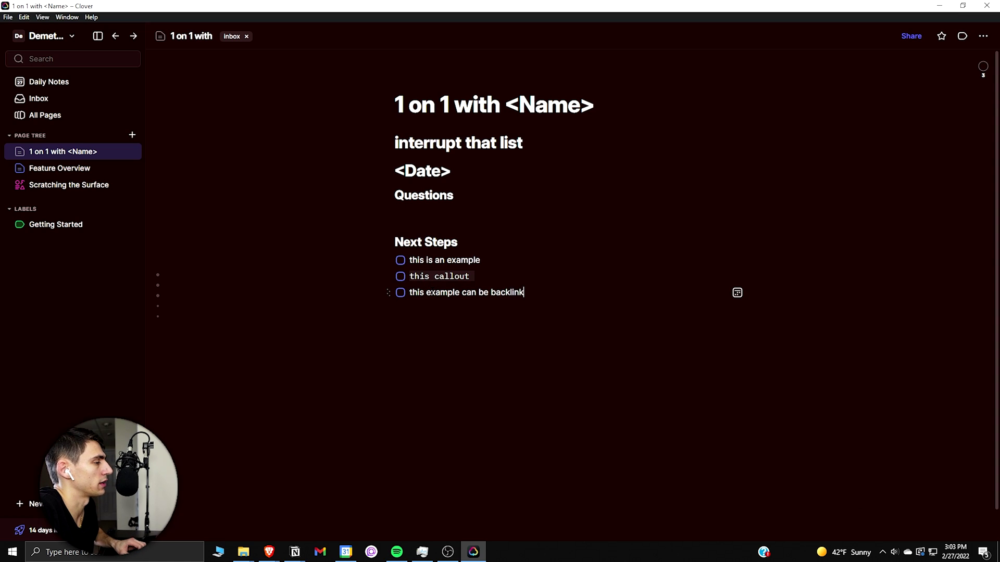
type("ed to[[")
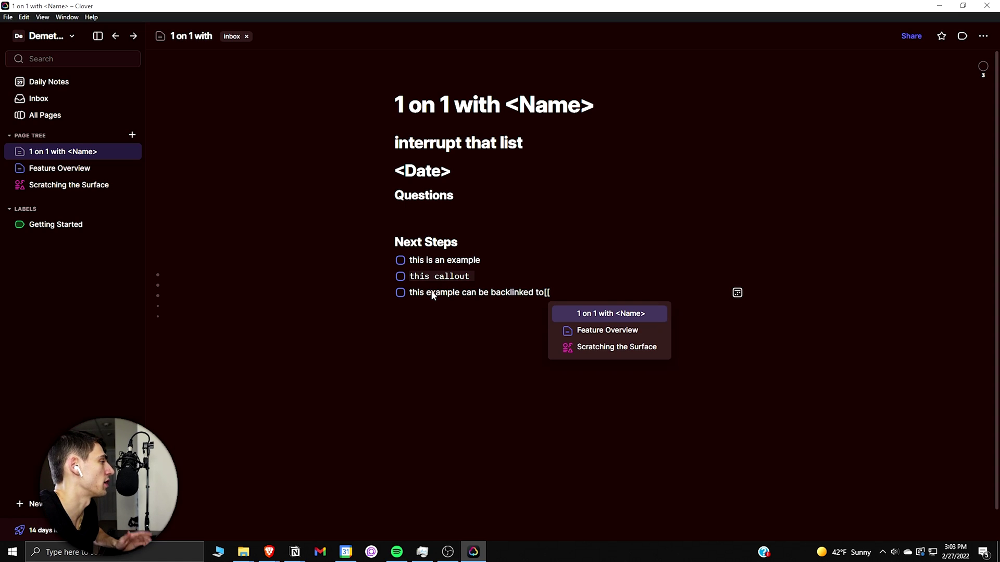
- Create a new blank document titled 'New document example'
left_click(133, 136)
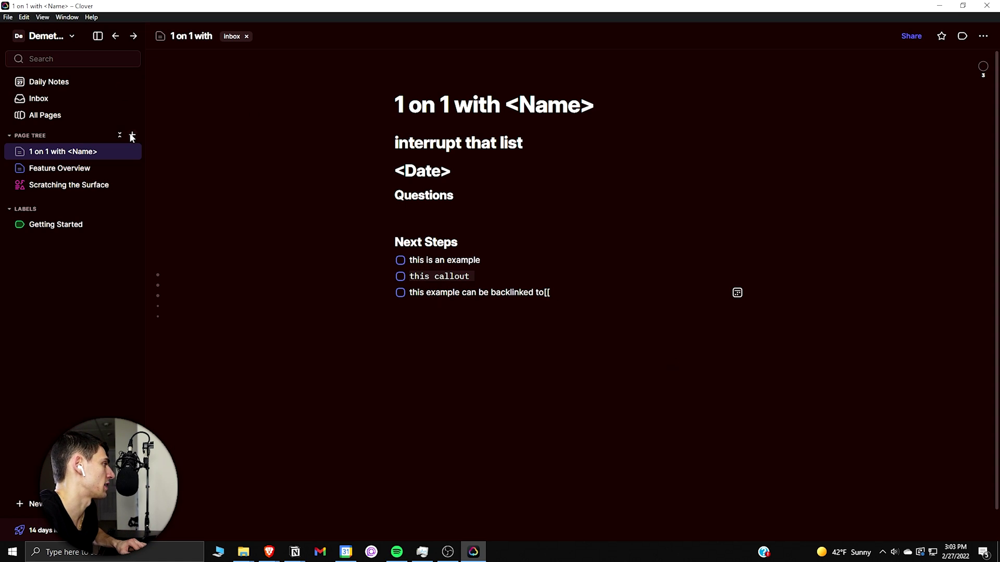
left_click(132, 136)
left_click(174, 146)
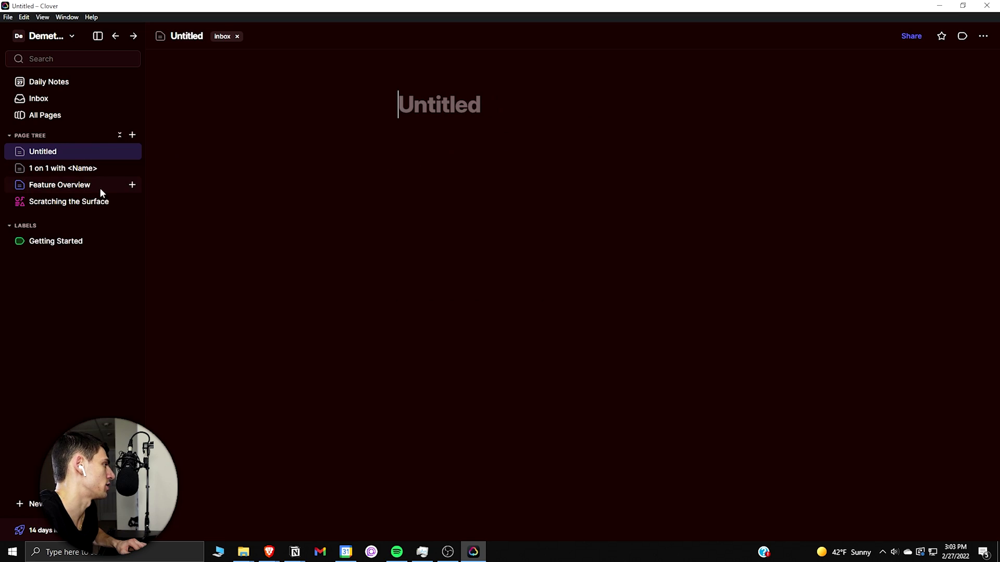
type("New docu")
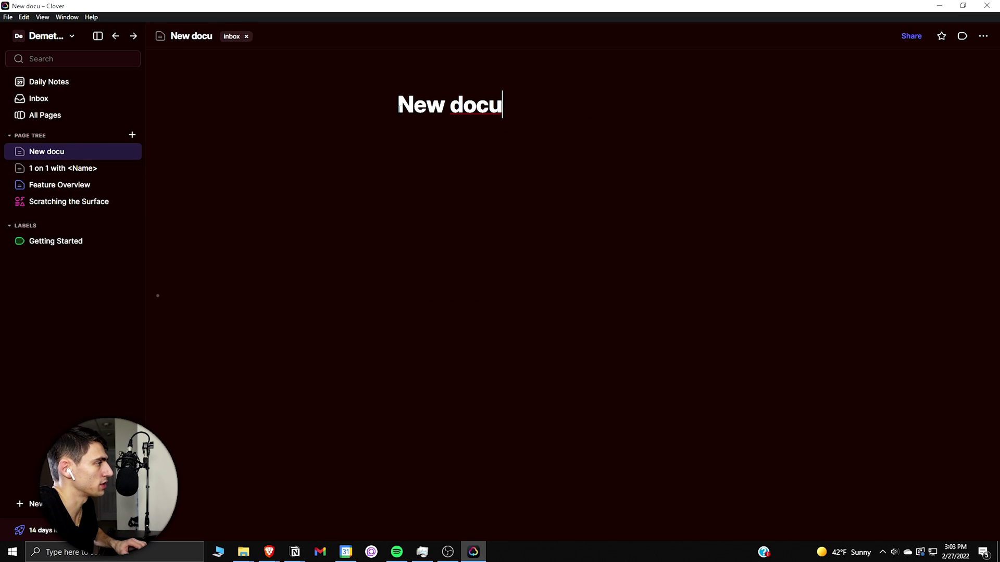
type("ment example")
key("Return")
- Add a to-do 'this is a task for' linking 1 on 1 with <Name>, due Feb 28
type("/to")
key("Return")
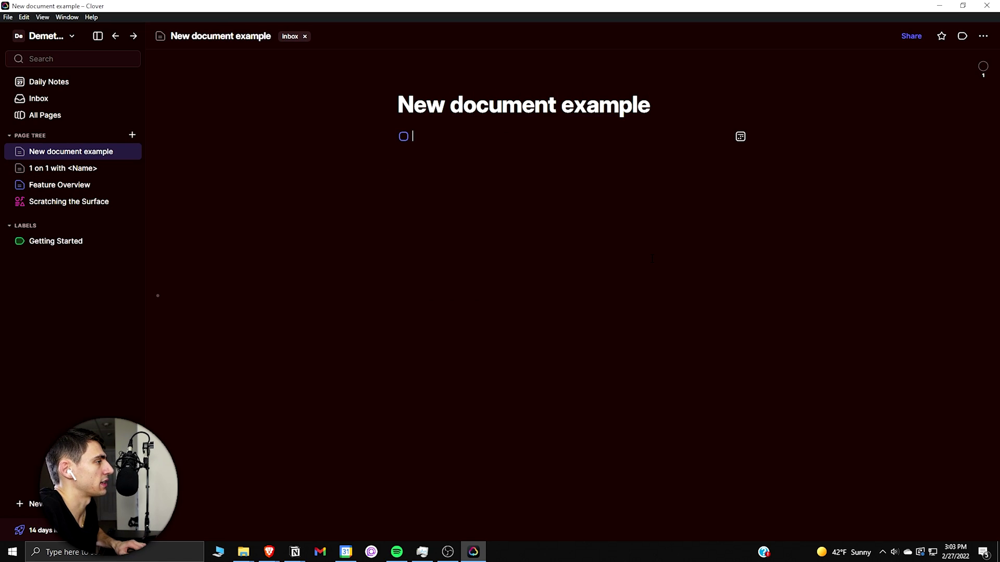
type("this is a task for ")
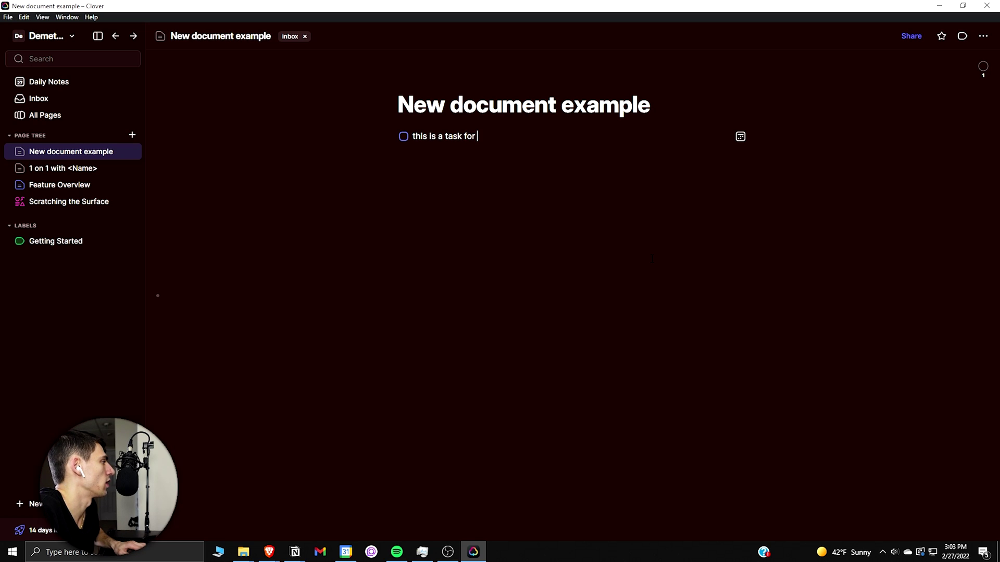
type("[[1")
key("Return")
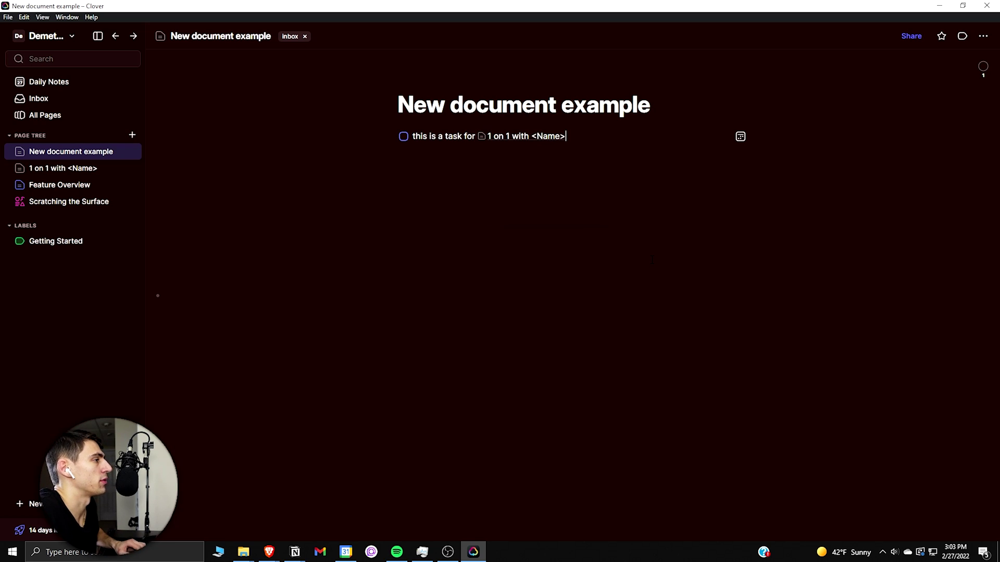
left_click(740, 135)
left_click(775, 261)
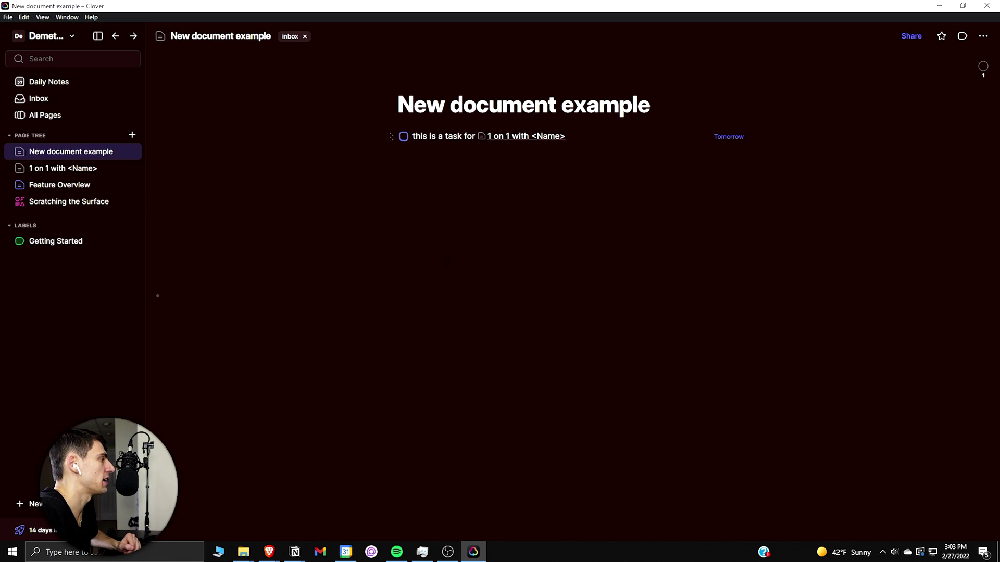
left_click(72, 201)
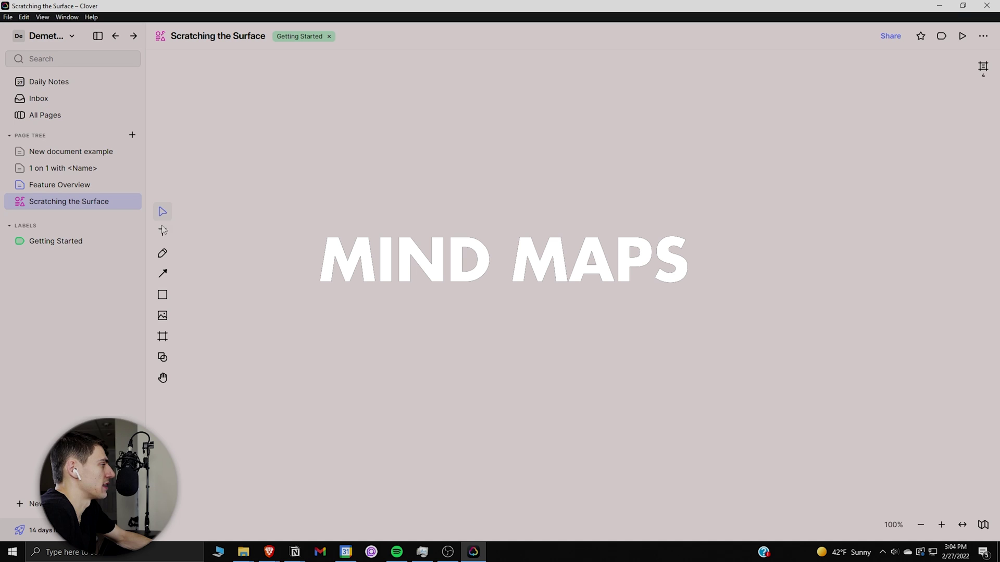
- Add a new page from the Mind Map template via New from Template
left_click(162, 231)
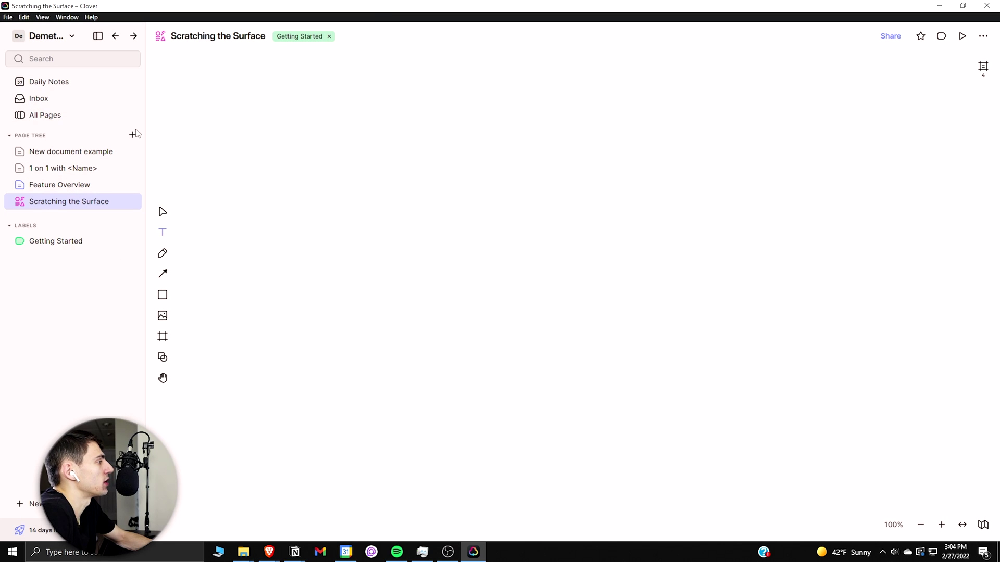
left_click(132, 134)
left_click(161, 191)
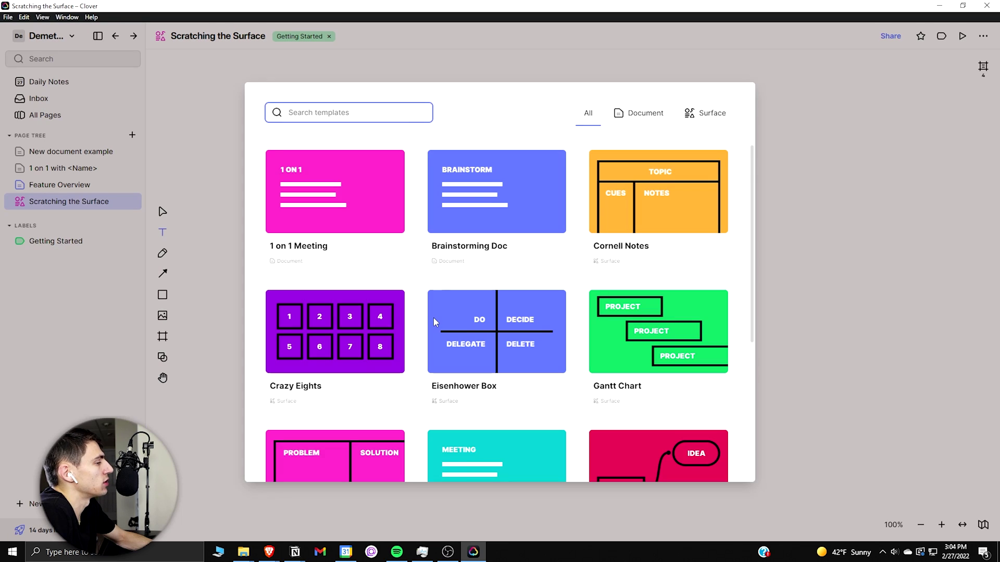
scroll(544, 400, "down", 2)
left_click(708, 380)
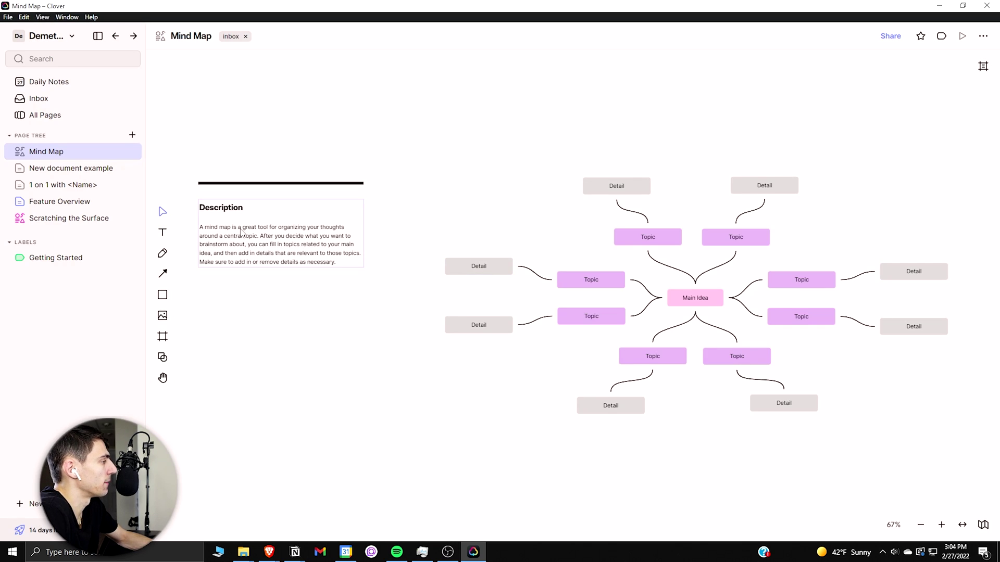
- Add the note 'this is more of an explanation for what this is doing here.' under Description
left_click(201, 282)
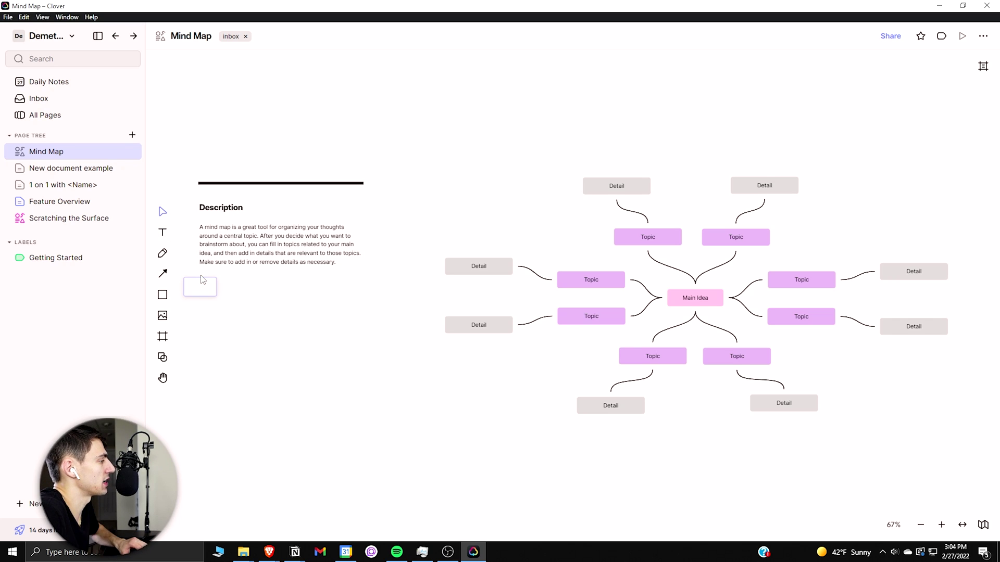
type("this is more o")
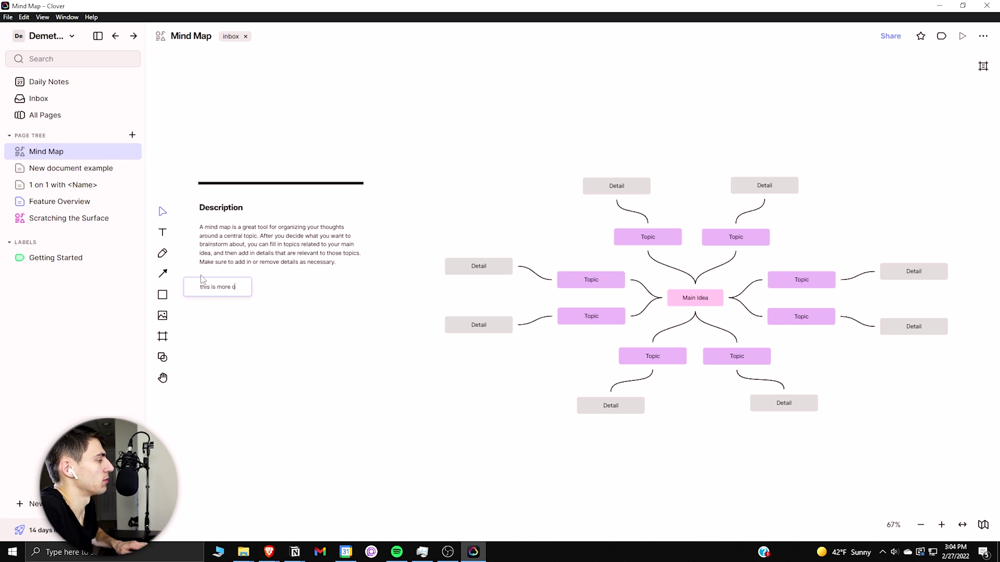
type("f an explanation for wha")
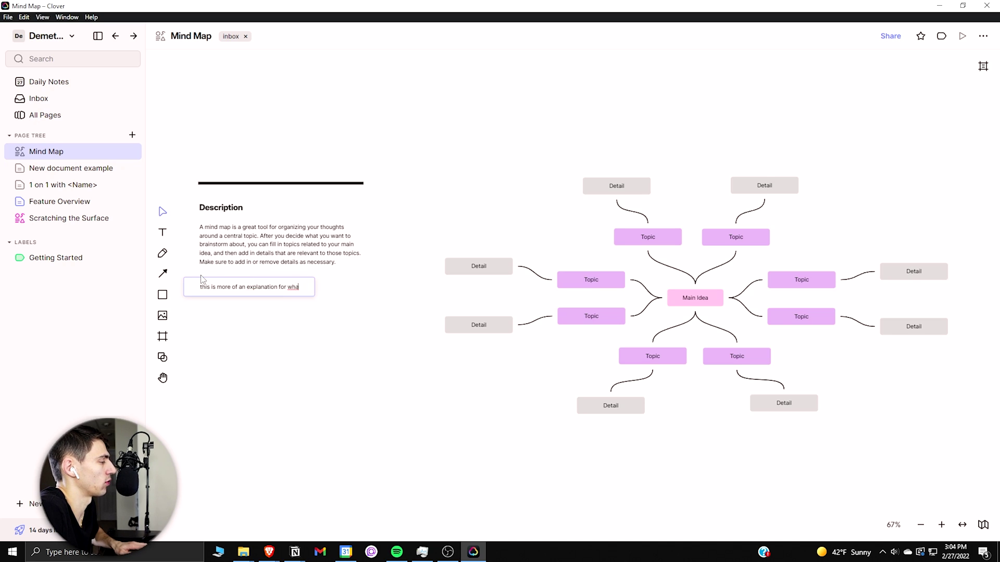
type("t this is doing here.")
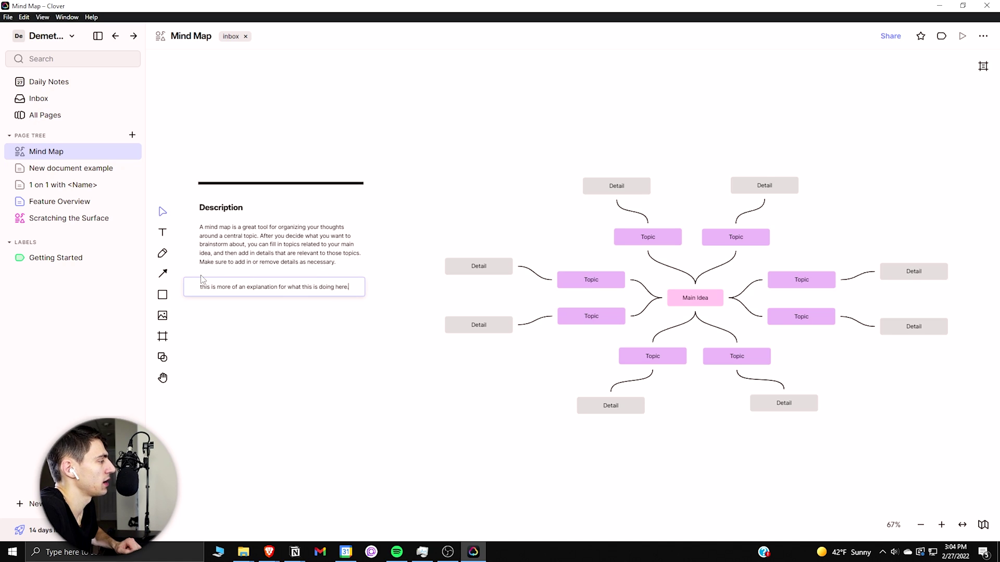
left_click(251, 191)
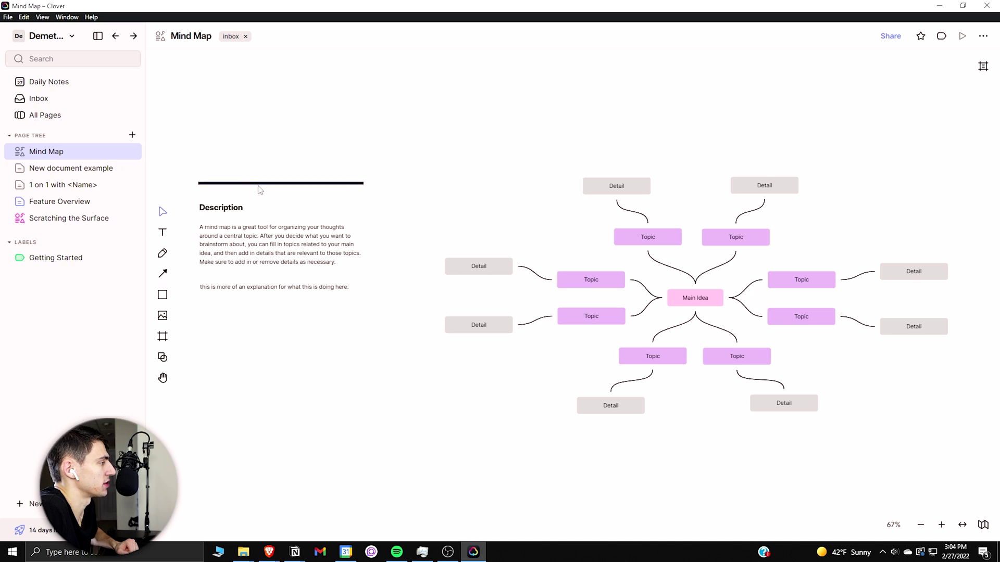
- Draw a horizontal divider line below the note and bring up the image file picker
left_click(253, 184)
left_click(162, 273)
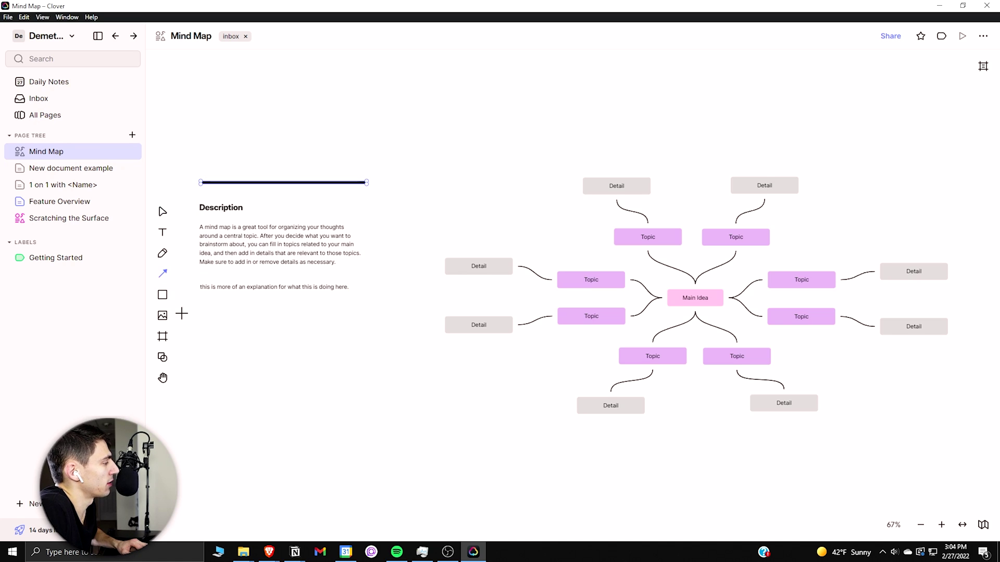
left_click_drag(242, 308, 363, 309)
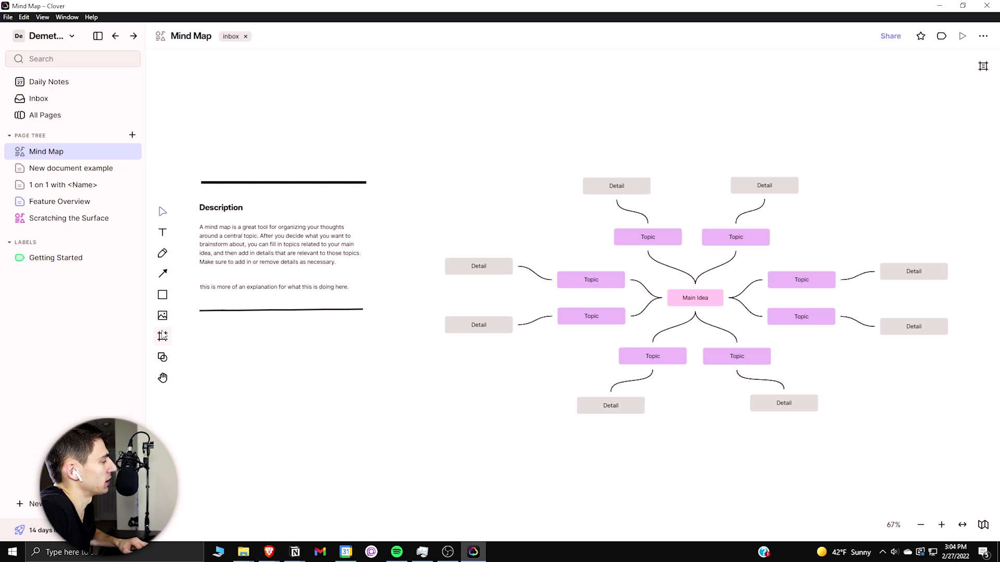
left_click(163, 316)
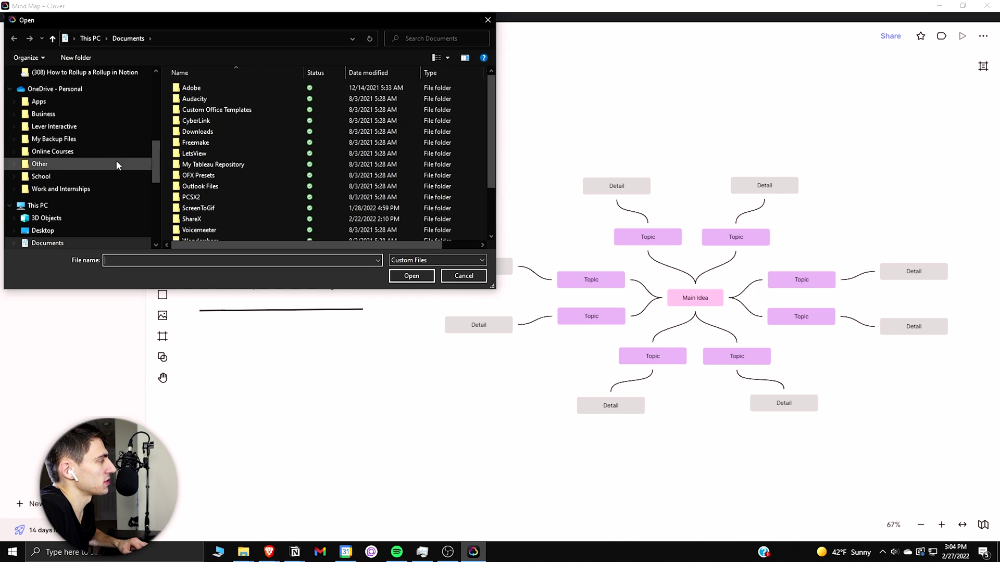
- Insert the thumbnail image, shift it right and enlarge it over the mind map's right side
left_click(464, 275)
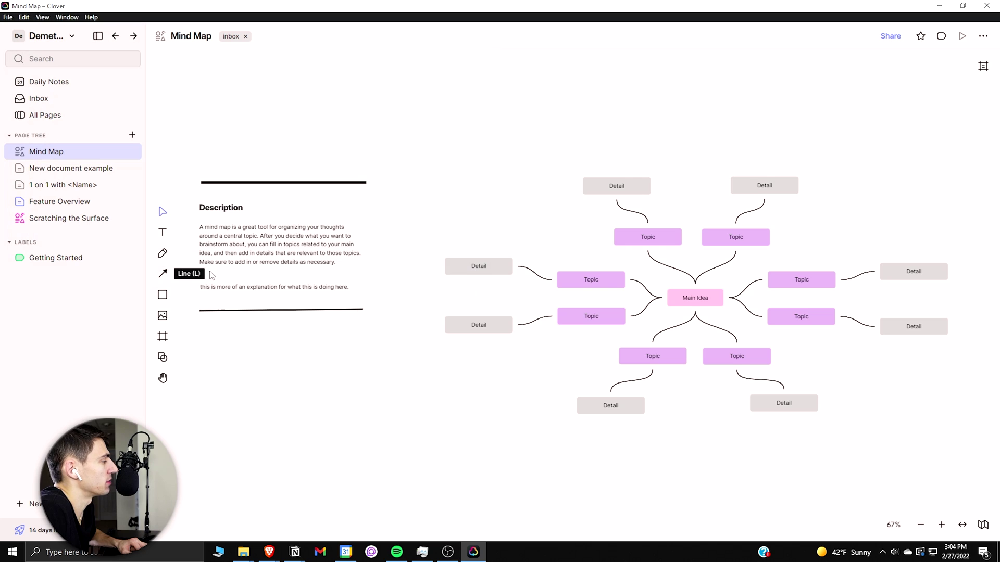
left_click(163, 316)
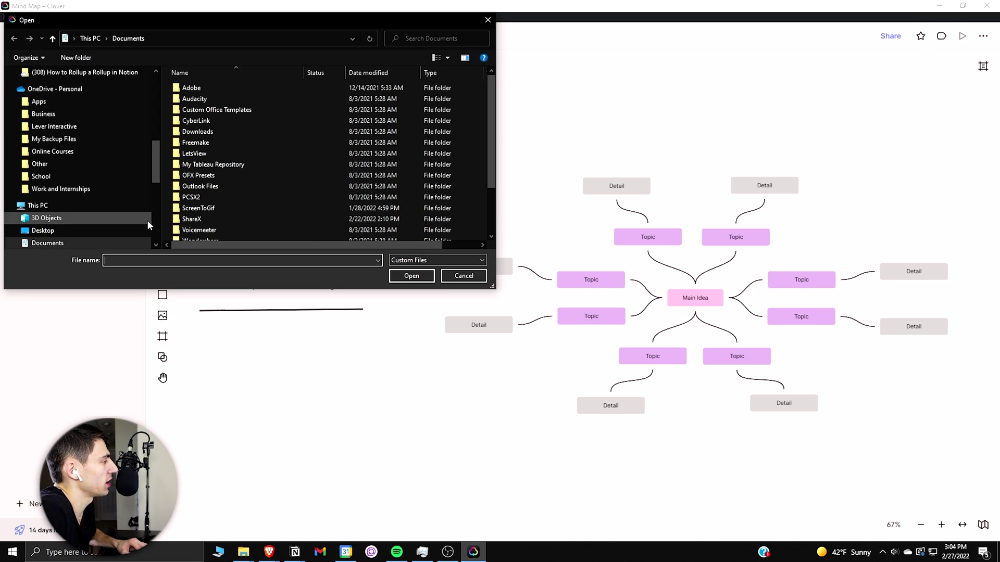
scroll(103, 223, "up", 3)
scroll(102, 223, "up", 3)
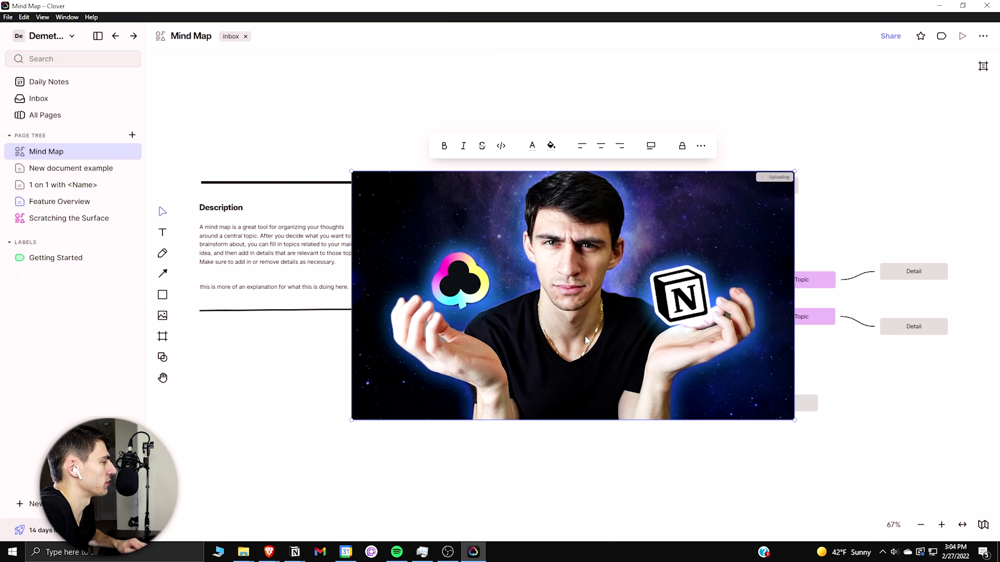
left_click_drag(561, 339, 660, 345)
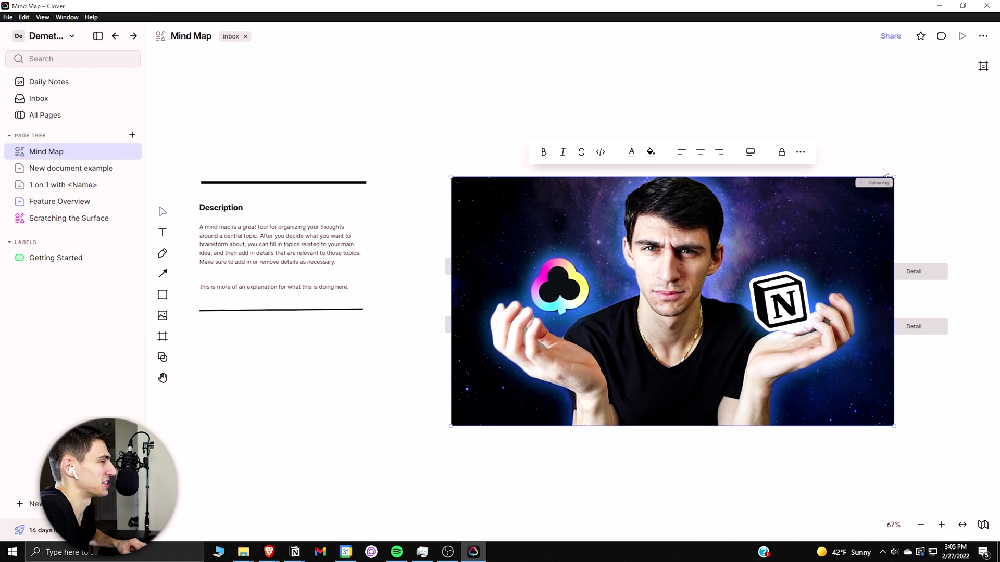
left_click_drag(894, 178, 958, 141)
left_click_drag(533, 310, 528, 292)
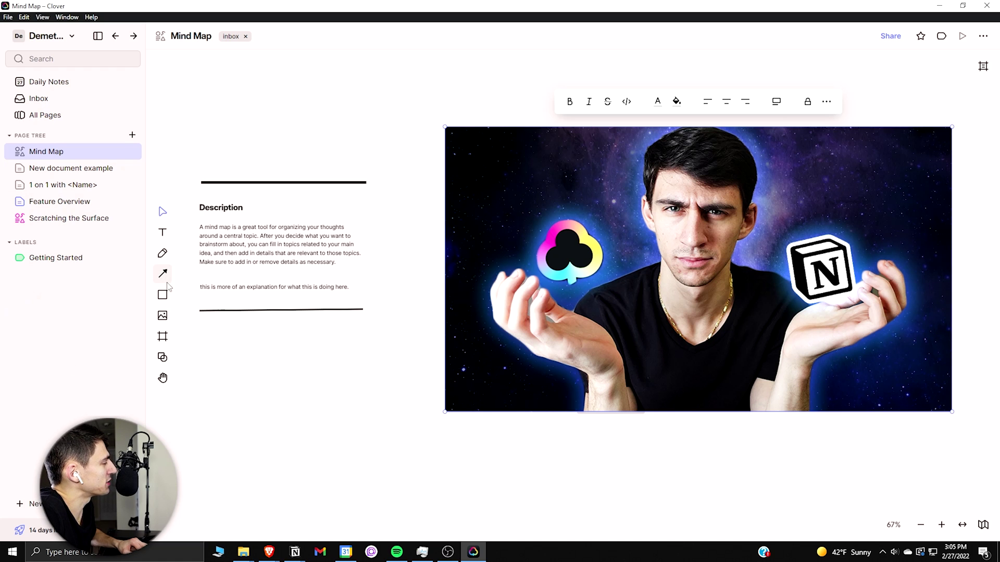
- Wrap the thumbnail in a Custom frame captioned 'this could be a caption for this amazing thumbnail'
left_click(163, 337)
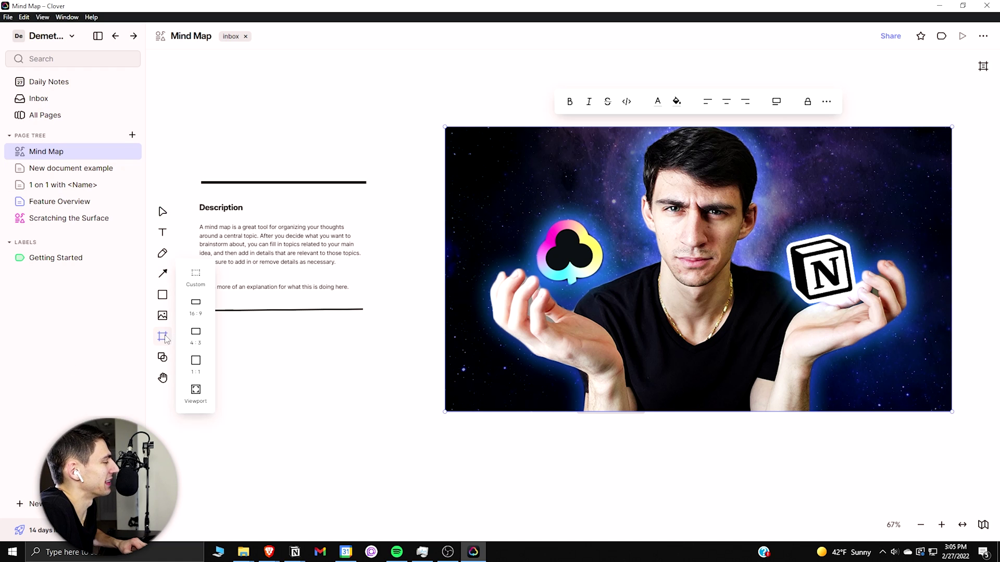
left_click(198, 343)
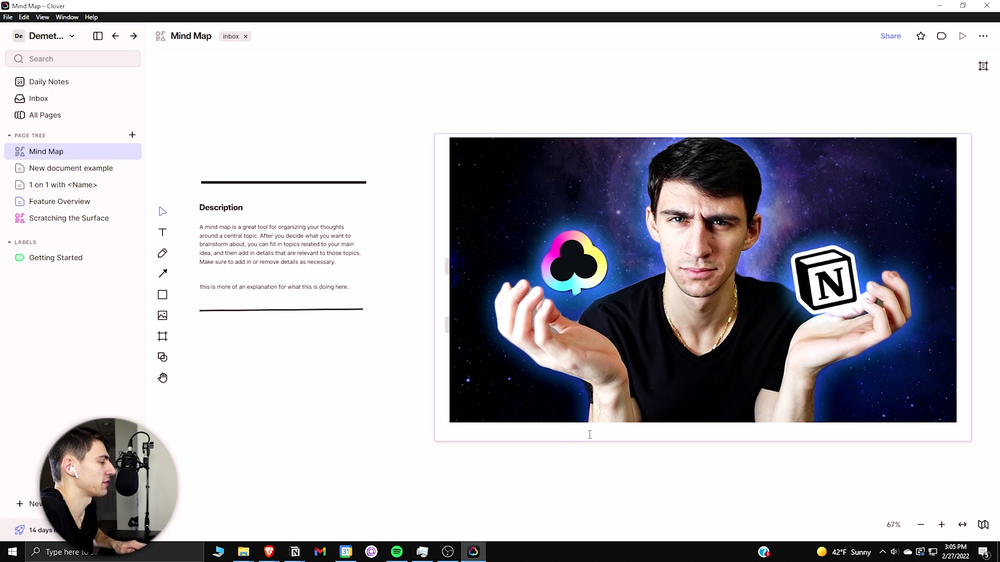
type("this is")
type("uld be a")
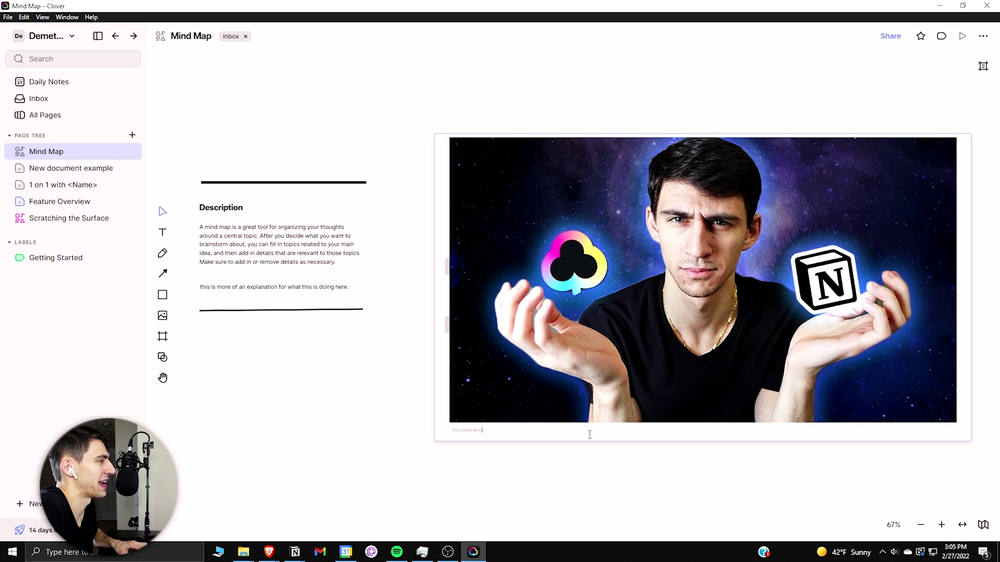
type(" paption for this ama")
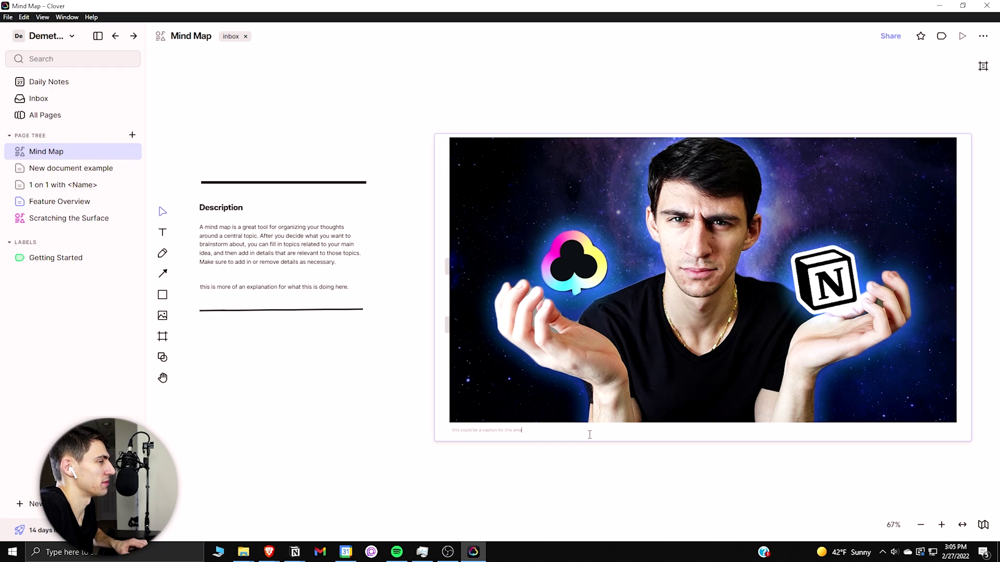
type("zing thumbnail")
key("ctrl+shift+Left")
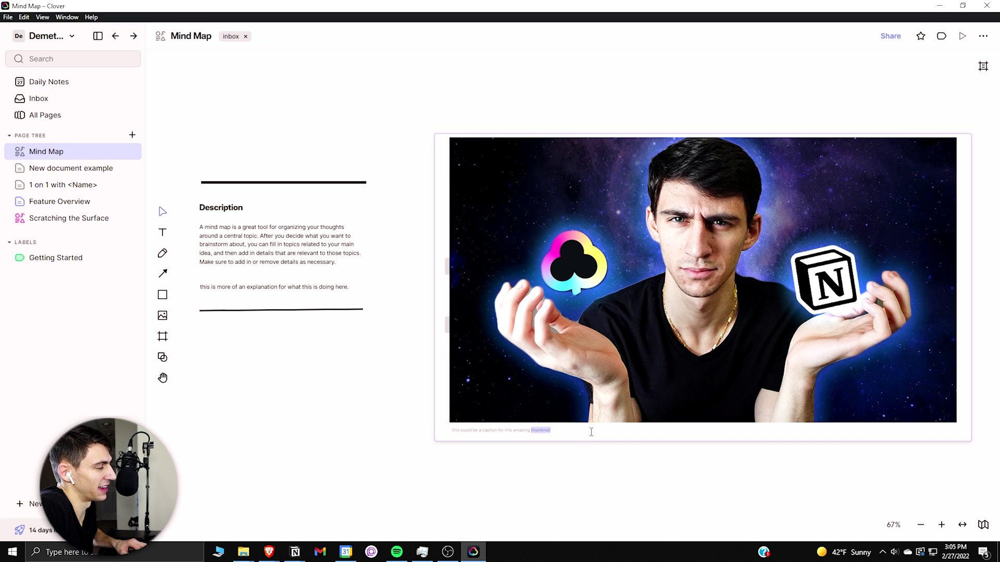
triple_click(494, 430)
key("Escape")
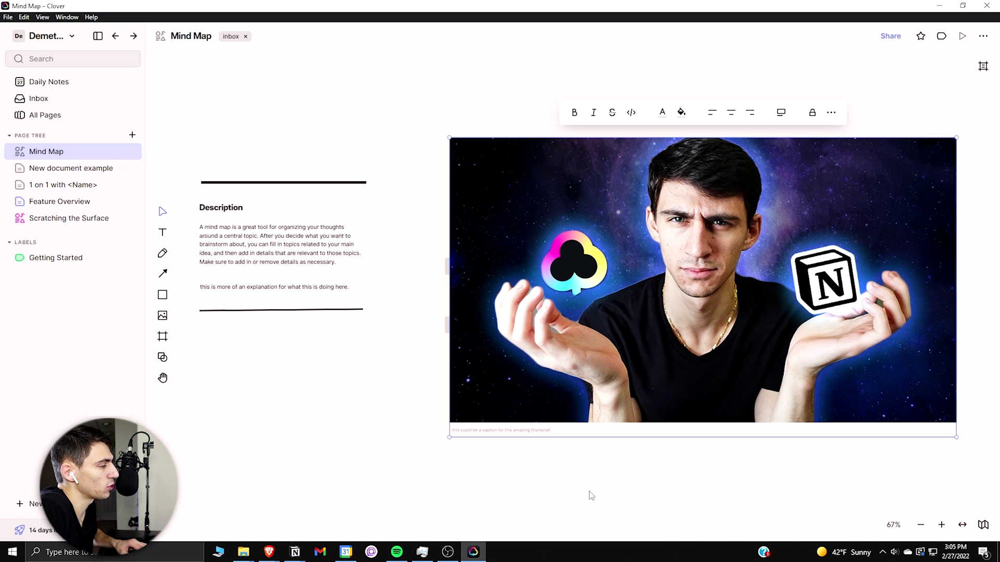
- Try a black fill and a lock on the image card, then revert both
left_click(690, 118)
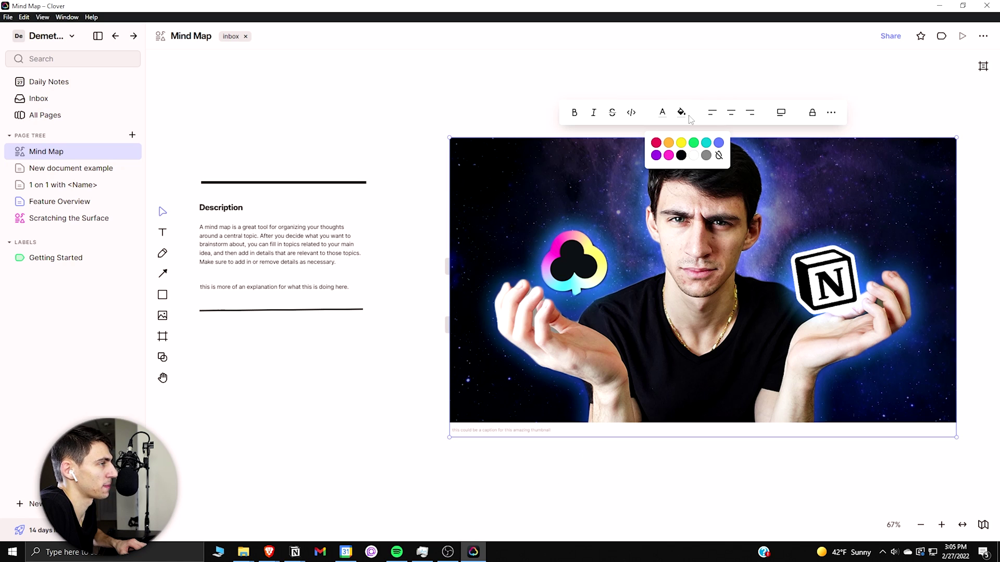
left_click(680, 155)
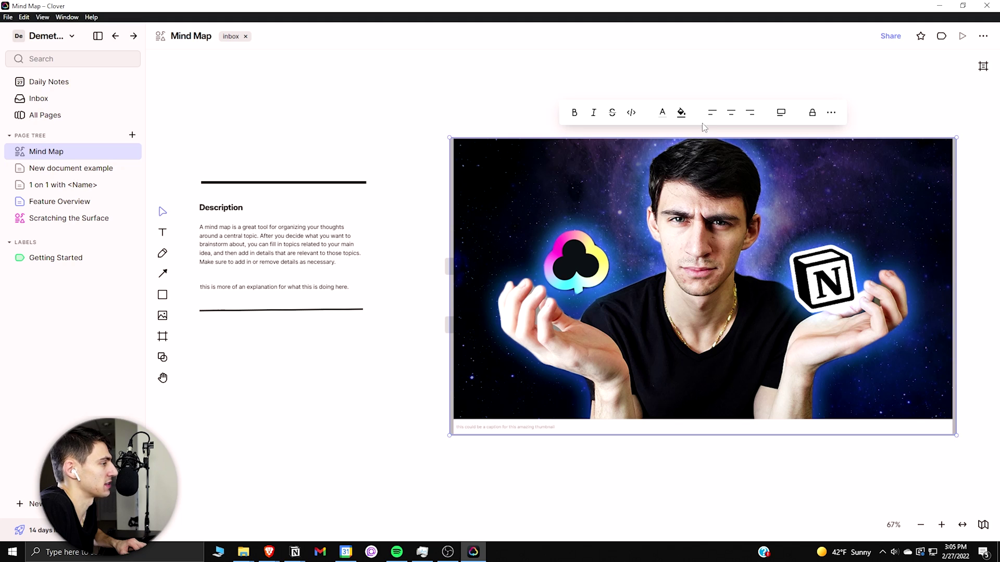
left_click(680, 112)
left_click(695, 159)
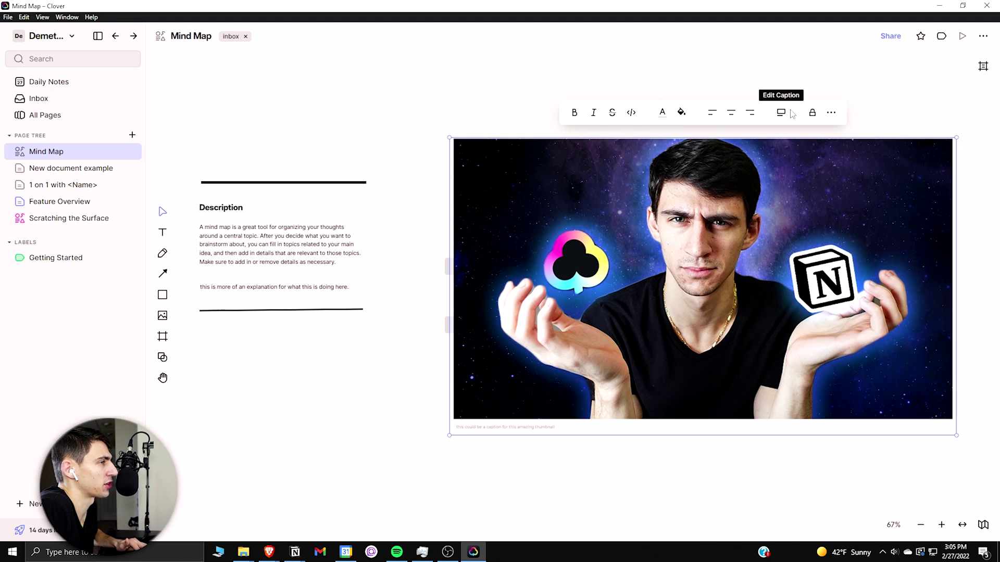
left_click(813, 114)
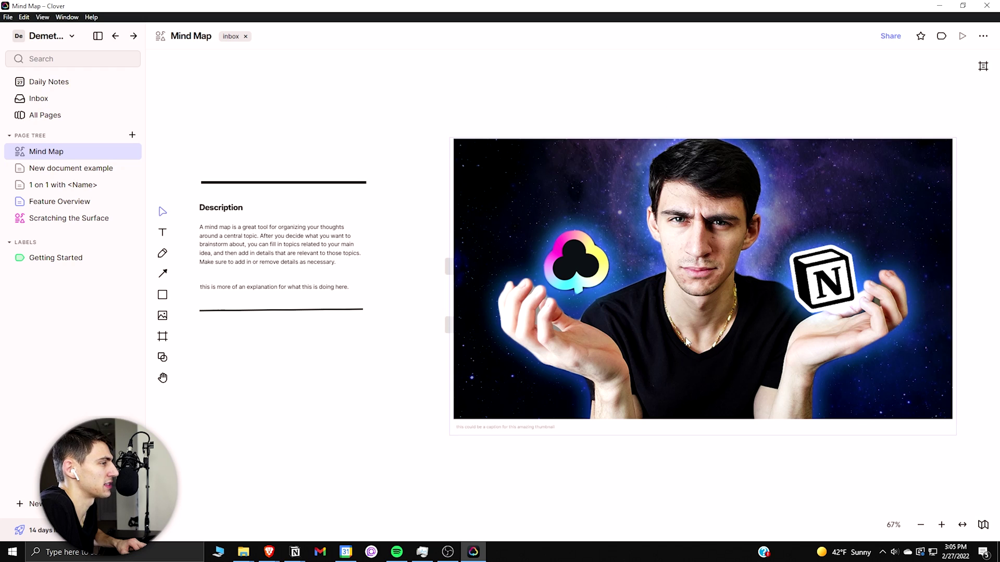
left_click(694, 115)
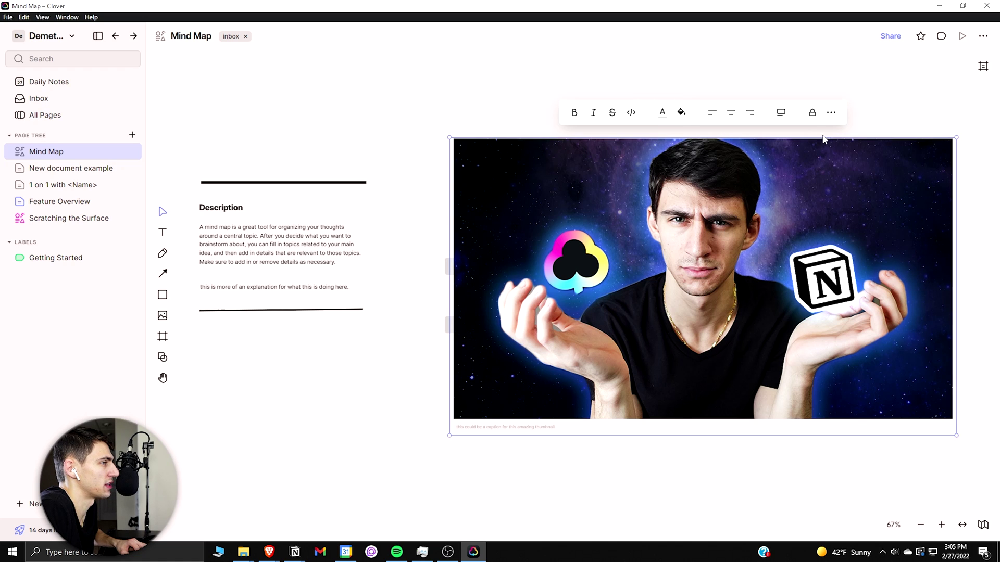
left_click(832, 113)
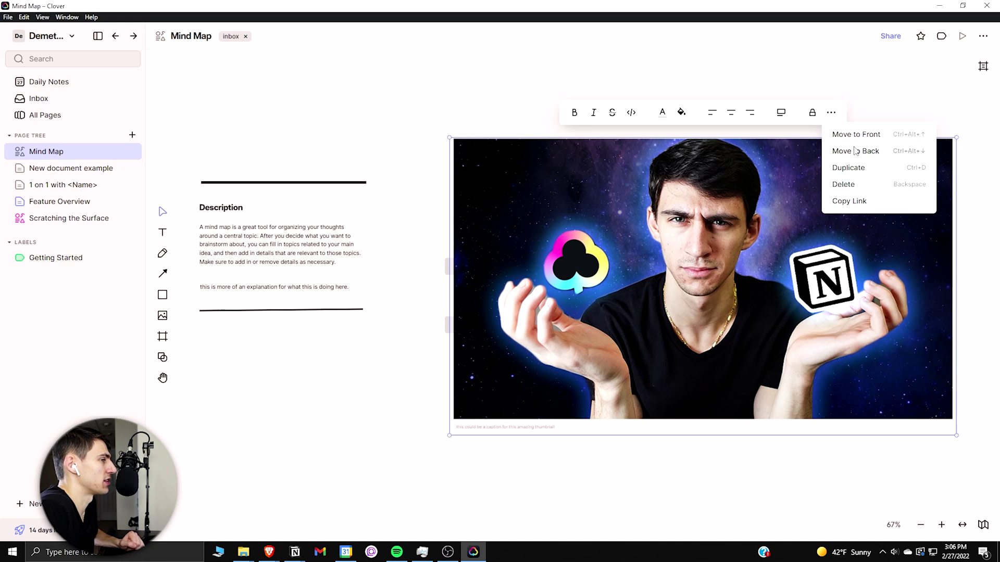
- Insert a 'smile' icon and place it on the face in the thumbnail
left_click(162, 357)
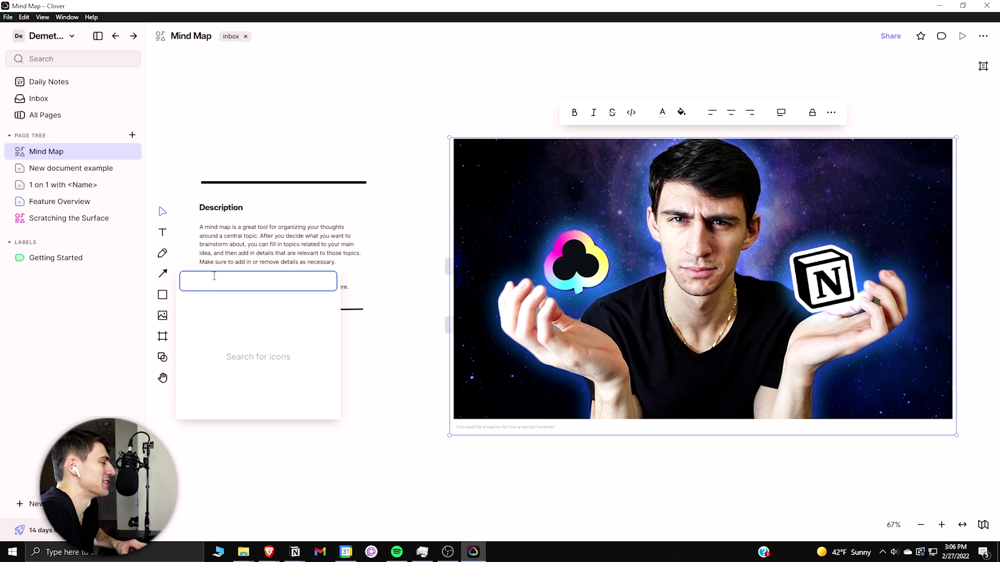
type("smile")
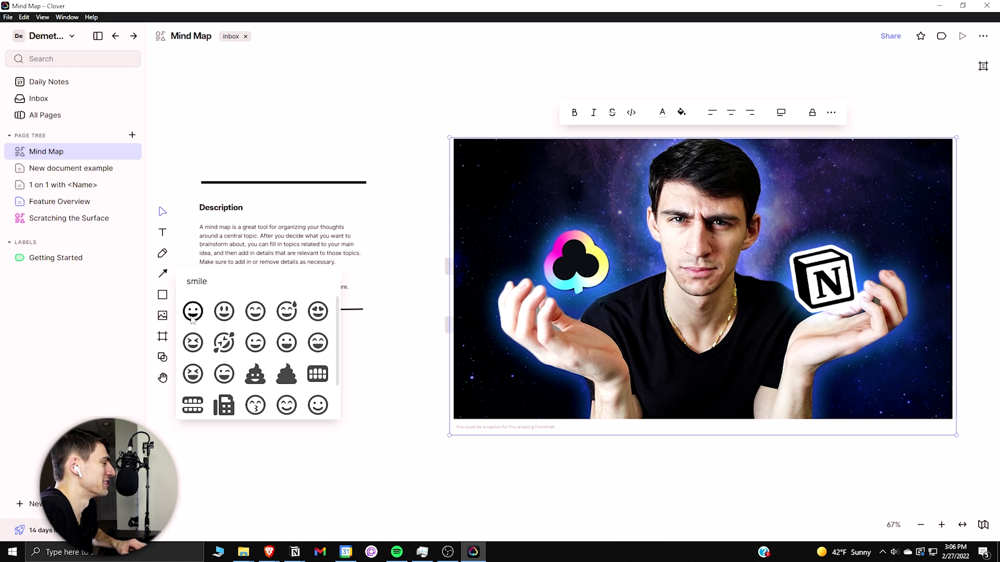
left_click(193, 319)
left_click_drag(579, 304, 709, 324)
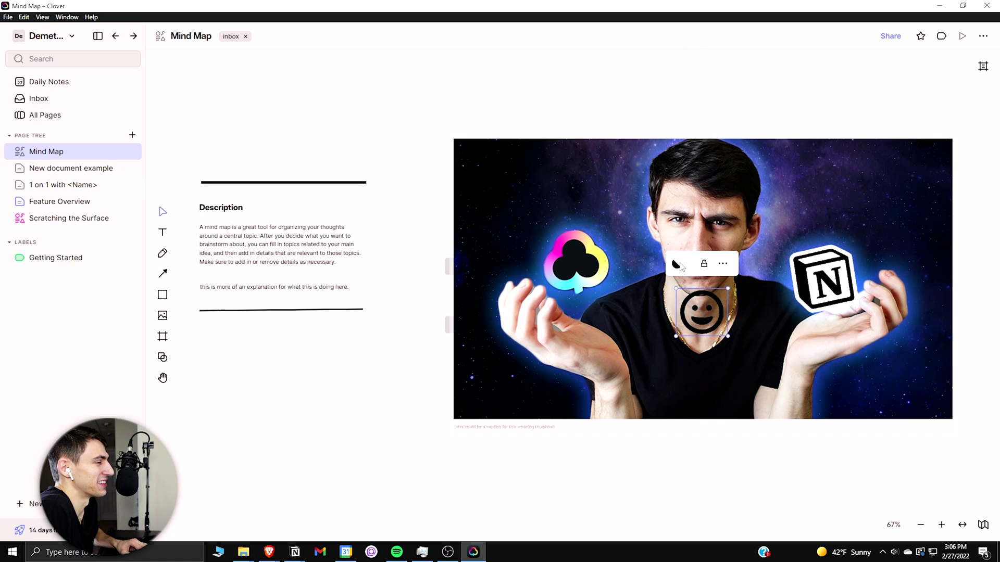
- Make the smiley yellow, after trying green, and settle it over the face
left_click(677, 264)
left_click(689, 314)
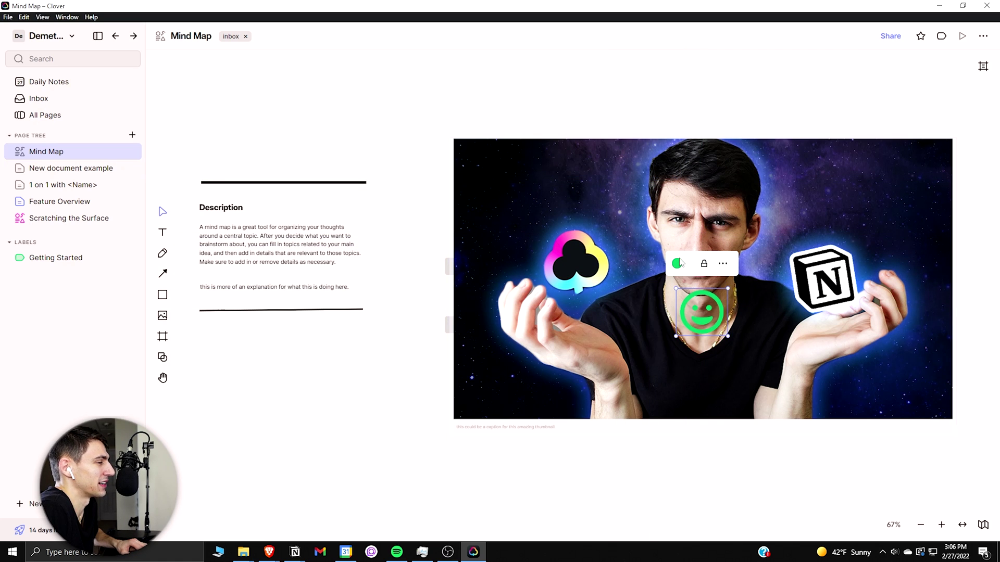
left_click(678, 264)
left_click(677, 314)
left_click_drag(697, 308, 697, 297)
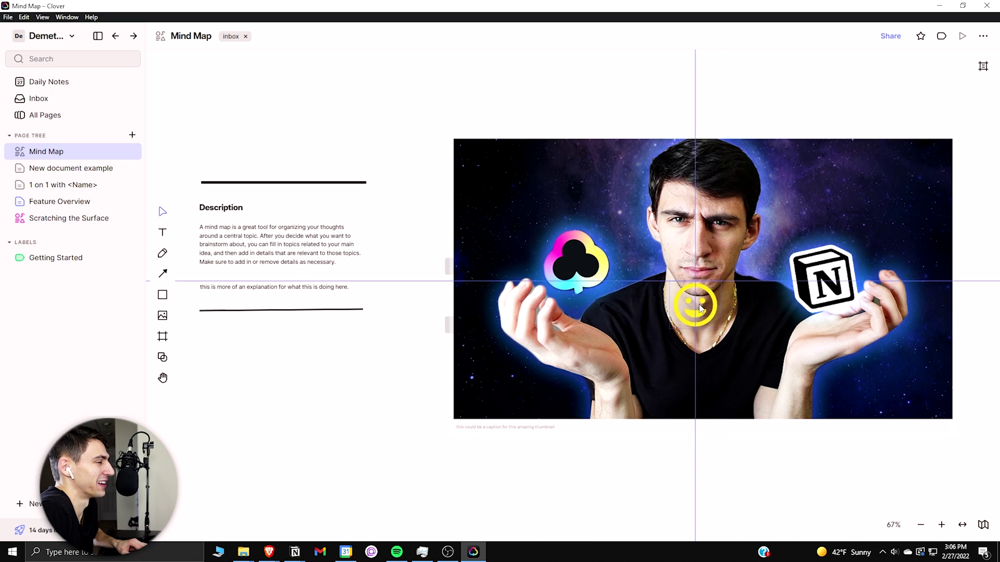
- Pan around the thumbnail and show the canvas's frames list, which is empty
left_click_drag(621, 294, 551, 321)
scroll(557, 319, "down", 3)
scroll(565, 317, "up", 4)
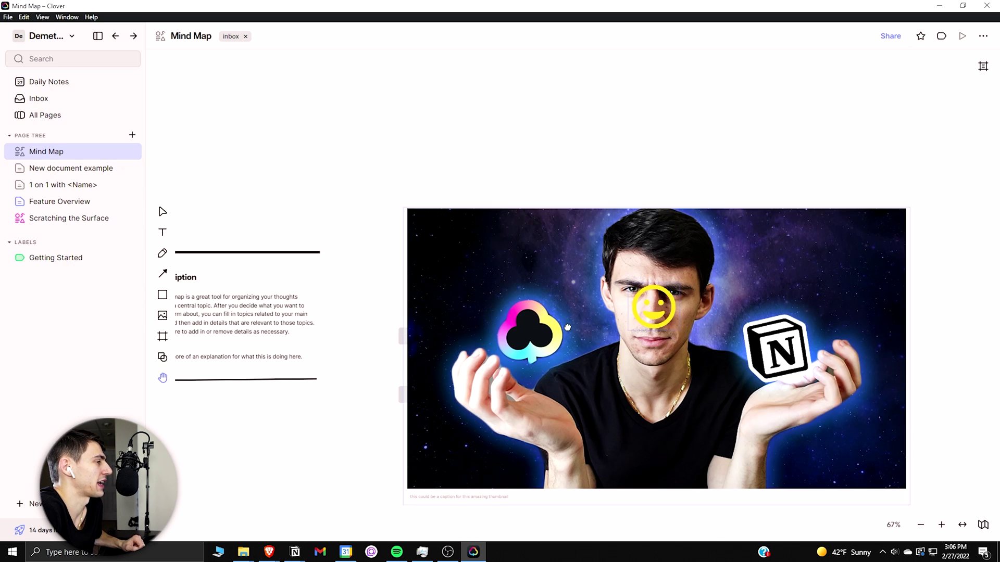
scroll(563, 291, "down", 2)
scroll(563, 272, "left", 3)
scroll(563, 273, "up", 1)
scroll(677, 209, "right", 2)
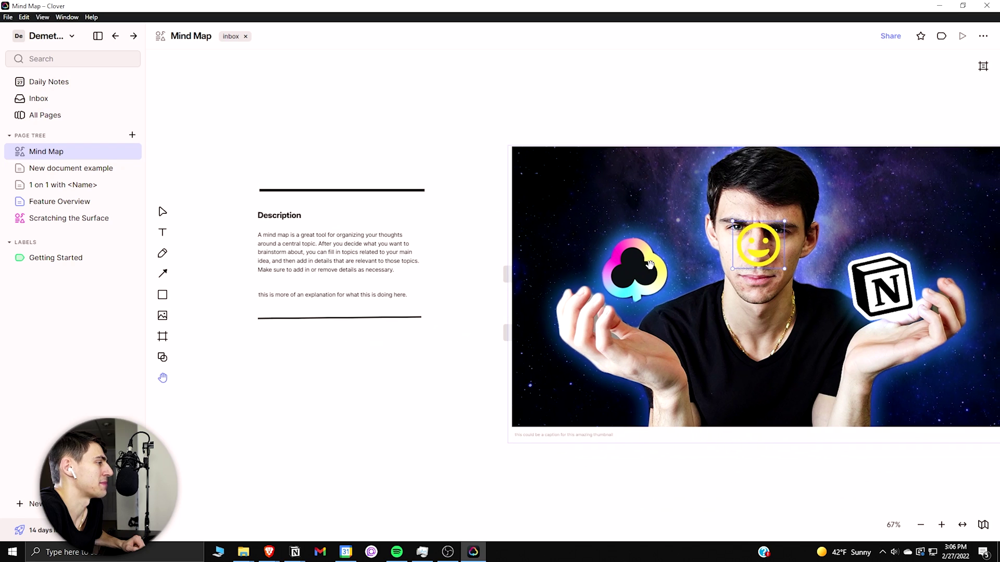
left_click(981, 70)
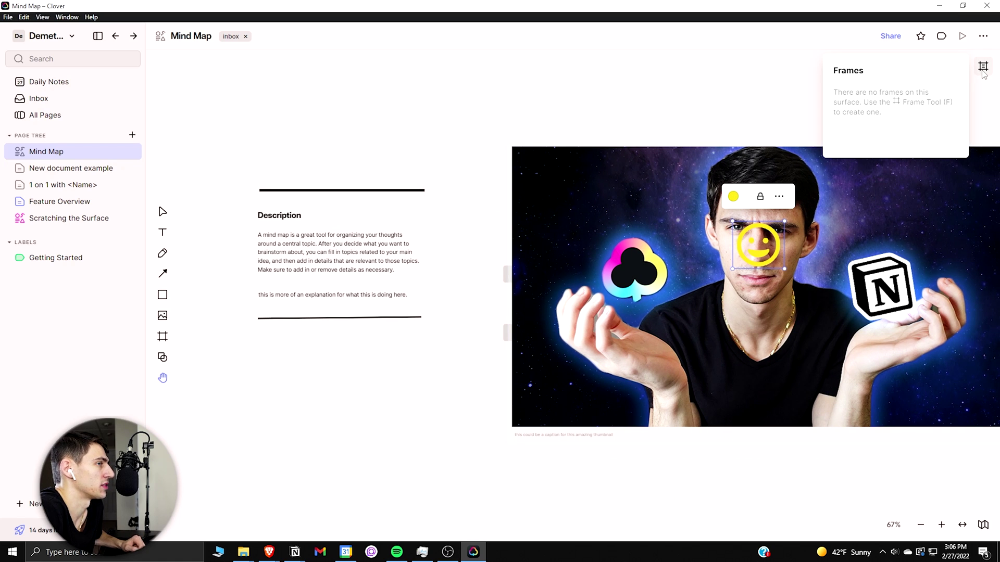
- Scribble a freehand stroke across the face with another stroke style, then switch to the eraser
left_click(983, 66)
left_click(163, 253)
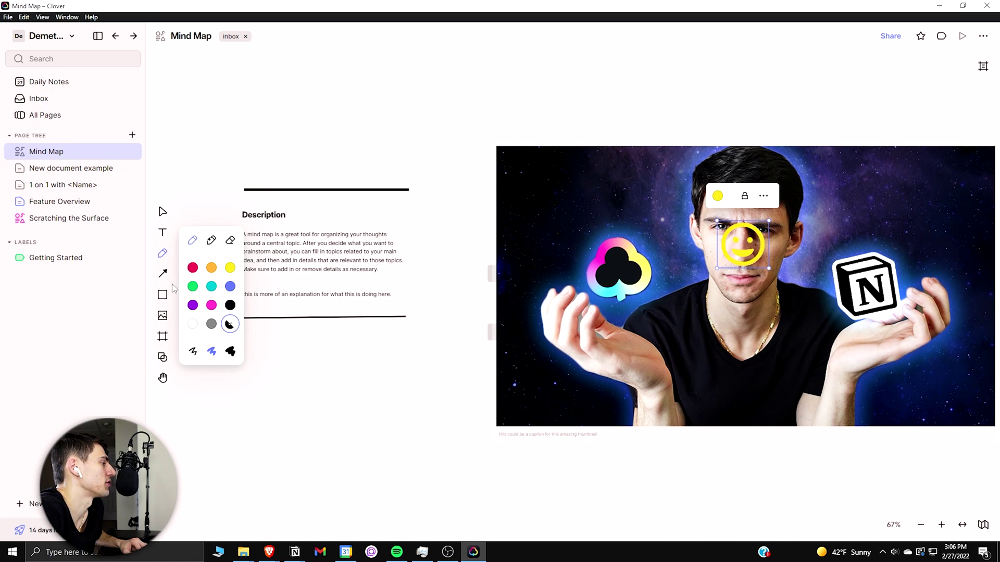
left_click(212, 350)
mouse_move(750, 238)
left_mouse_down()
mouse_move(677, 246)
mouse_move(740, 186)
mouse_move(718, 197)
left_mouse_up()
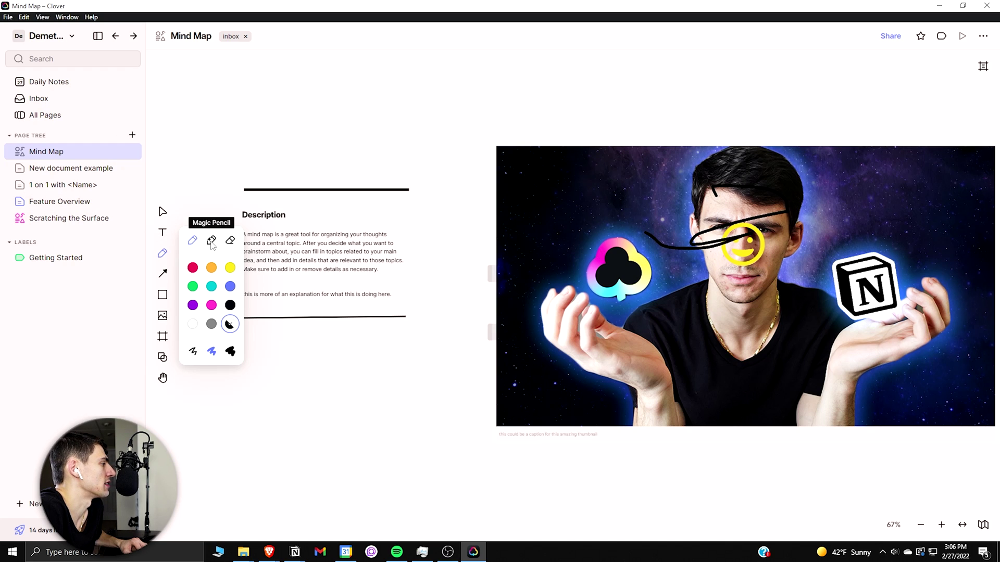
left_click(230, 240)
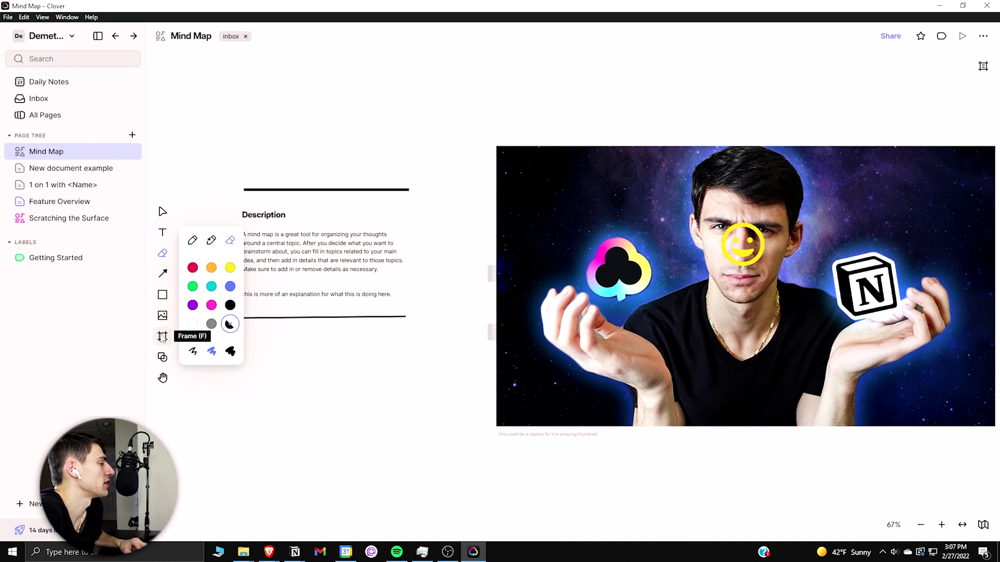
- Place a translucent yellow triangle centred over the thumbnail, undoing a trial Move to Back
key("ctrl+z")
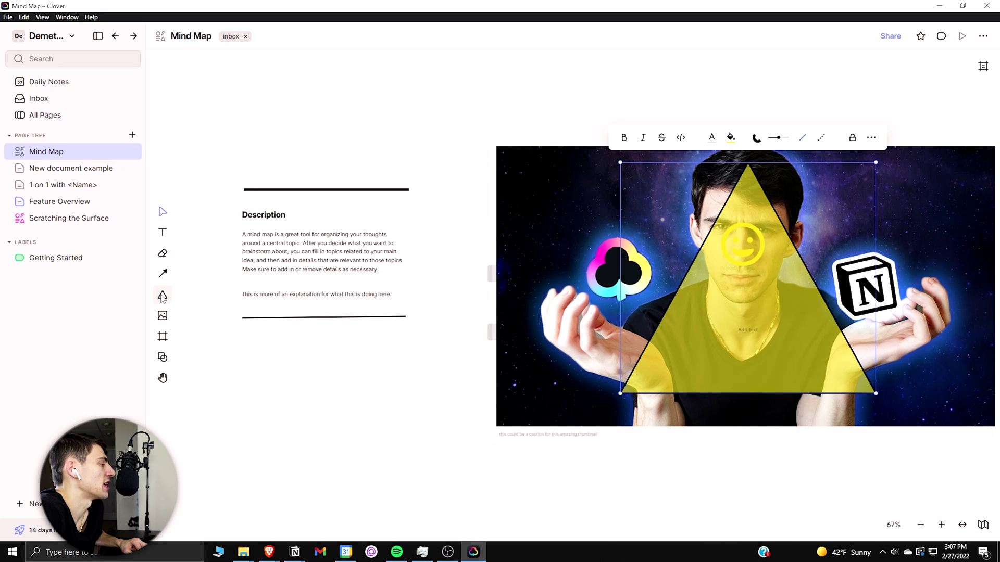
mouse_move(799, 349)
left_mouse_down()
mouse_move(771, 338)
mouse_move(724, 270)
mouse_move(789, 307)
mouse_move(790, 347)
left_mouse_up()
right_click(788, 345)
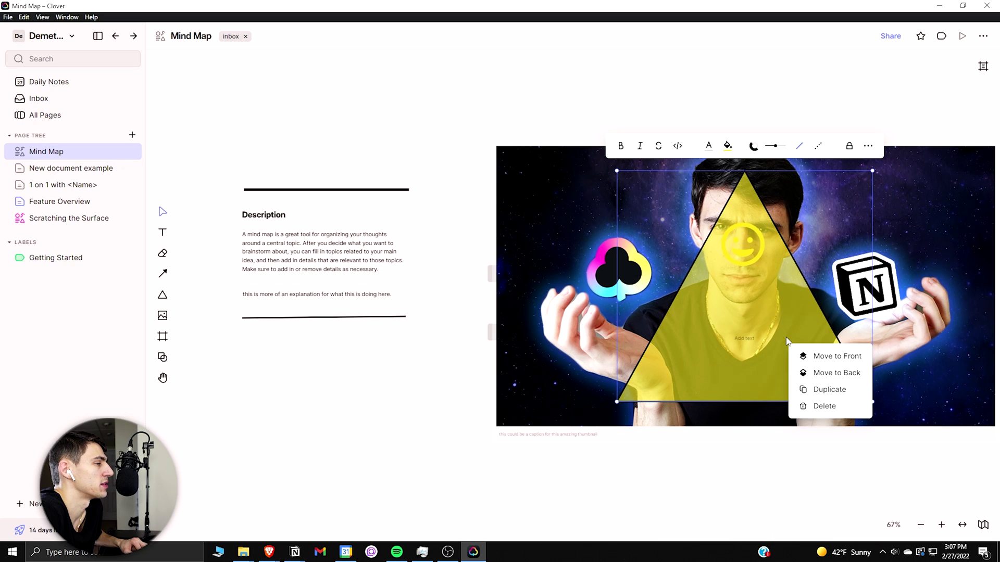
left_click(824, 373)
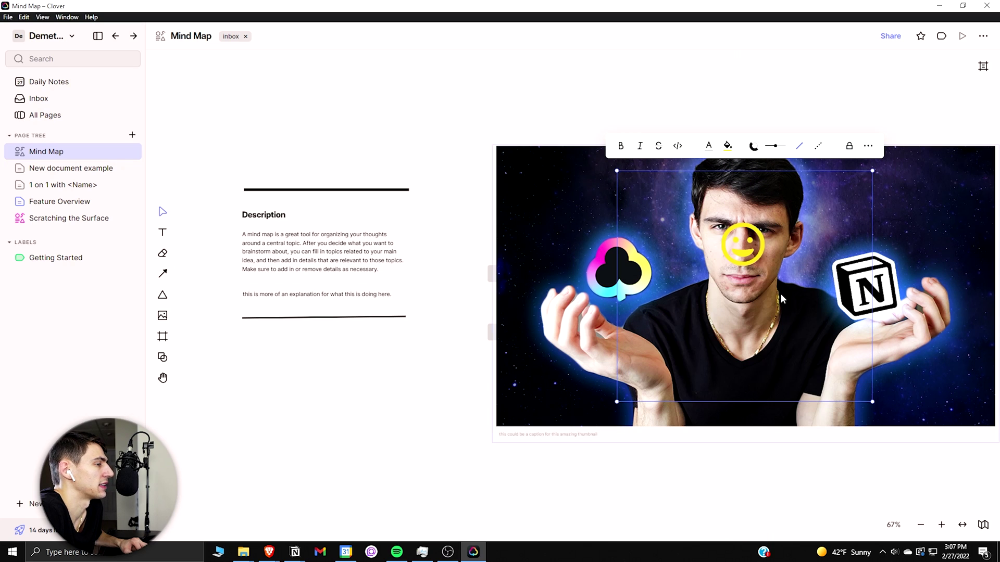
key("ctrl+z")
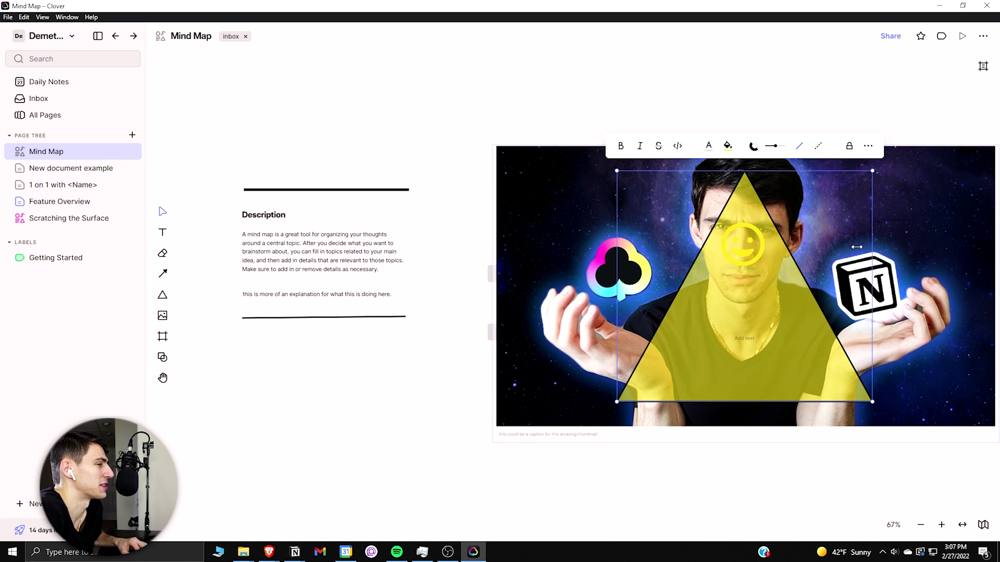
left_click_drag(857, 247, 742, 246)
right_click(755, 244)
key("Escape")
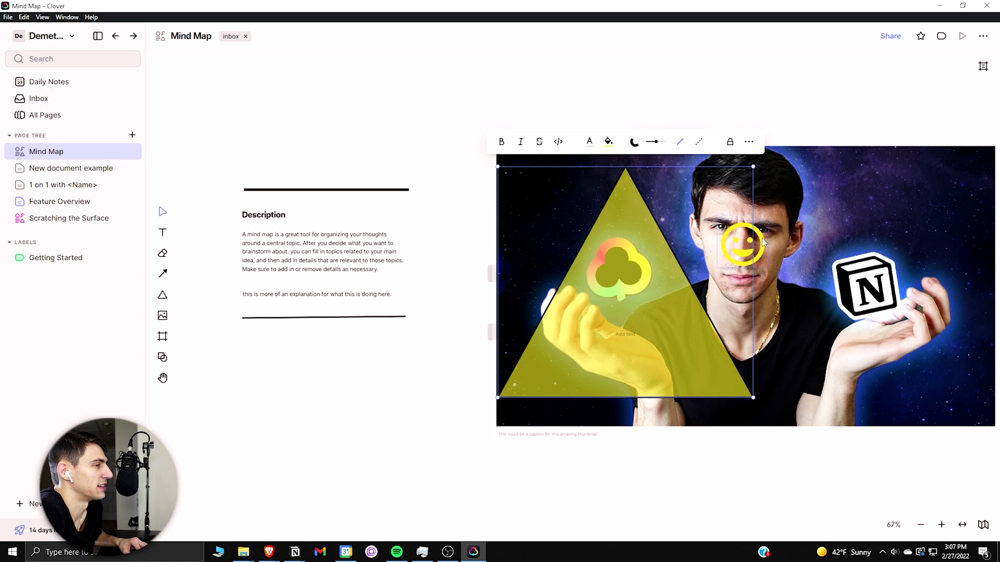
right_click(761, 238)
key("Escape")
left_click_drag(698, 278, 757, 283)
- Recolour the smiley red
left_click(750, 250)
left_click(717, 195)
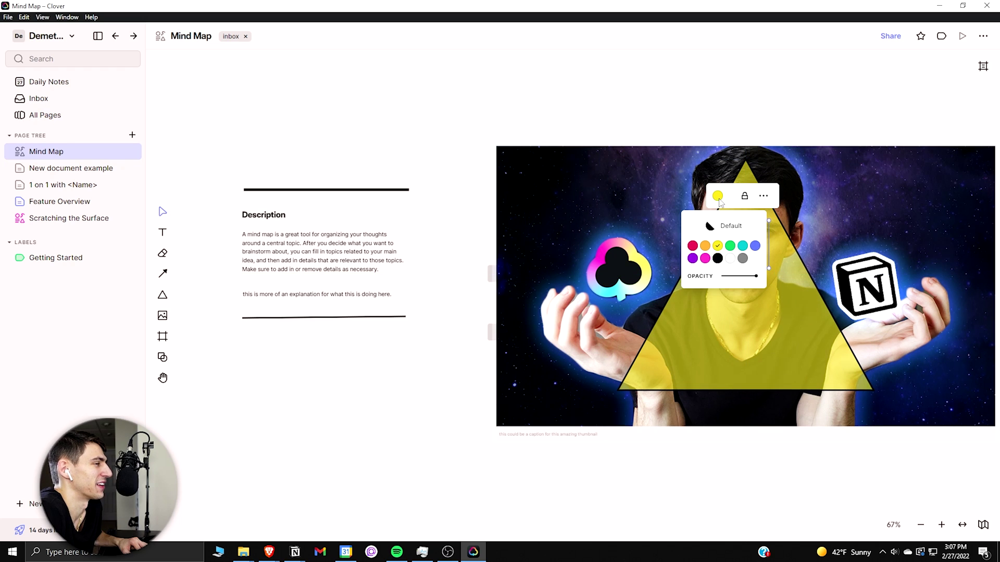
left_click(935, 257)
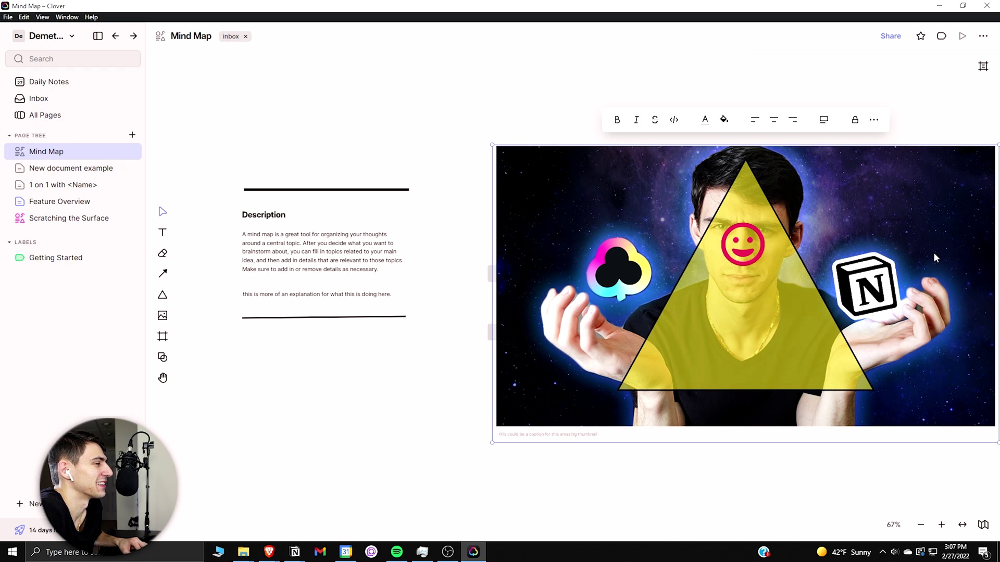
- Fit a 16:9 frame titled 'Picture Only' around the thumbnail and zoom to it
left_click(162, 338)
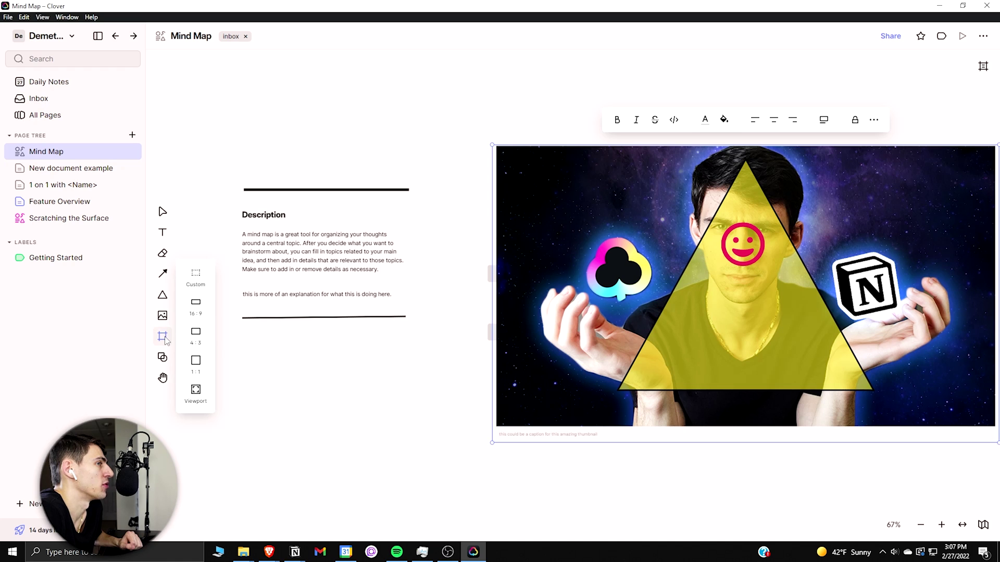
left_click(196, 308)
left_click(555, 155)
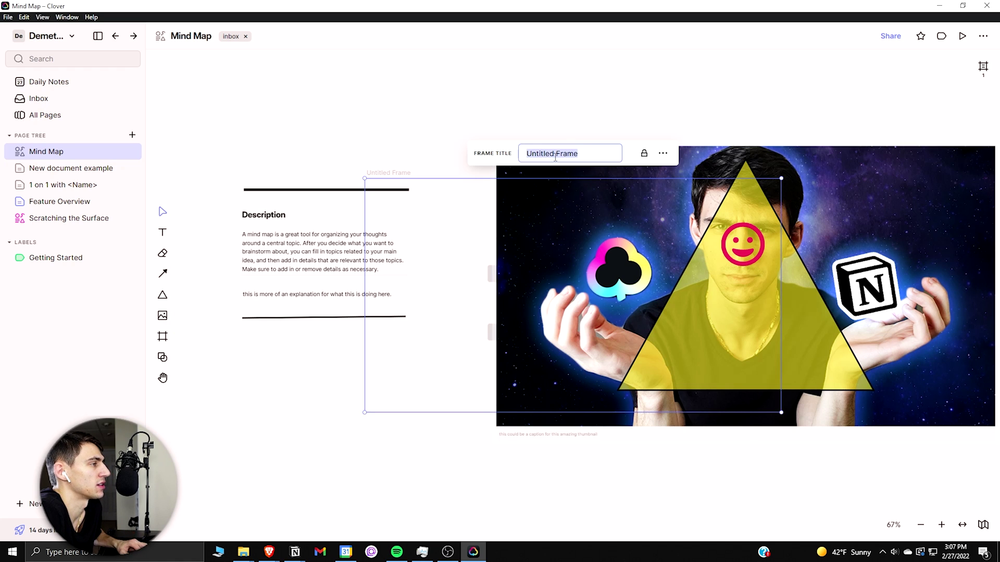
type("Picture Only")
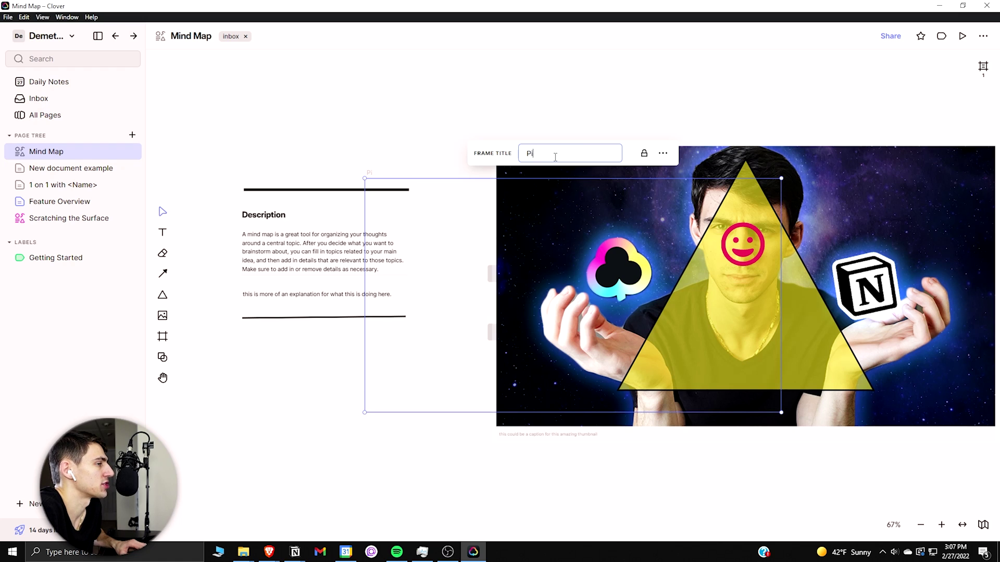
key("Return")
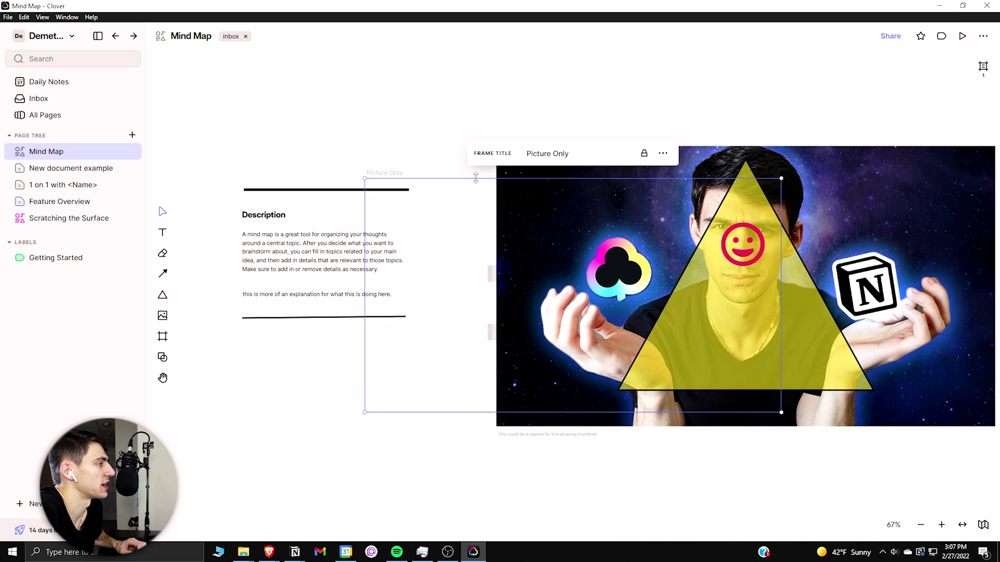
left_click_drag(475, 178, 475, 145)
left_click_drag(781, 412, 971, 427)
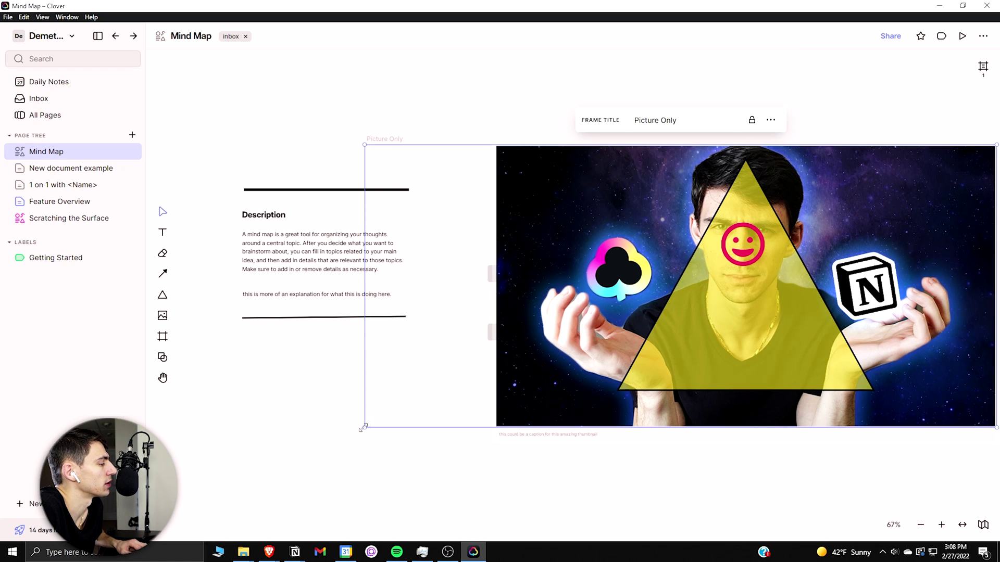
key("f")
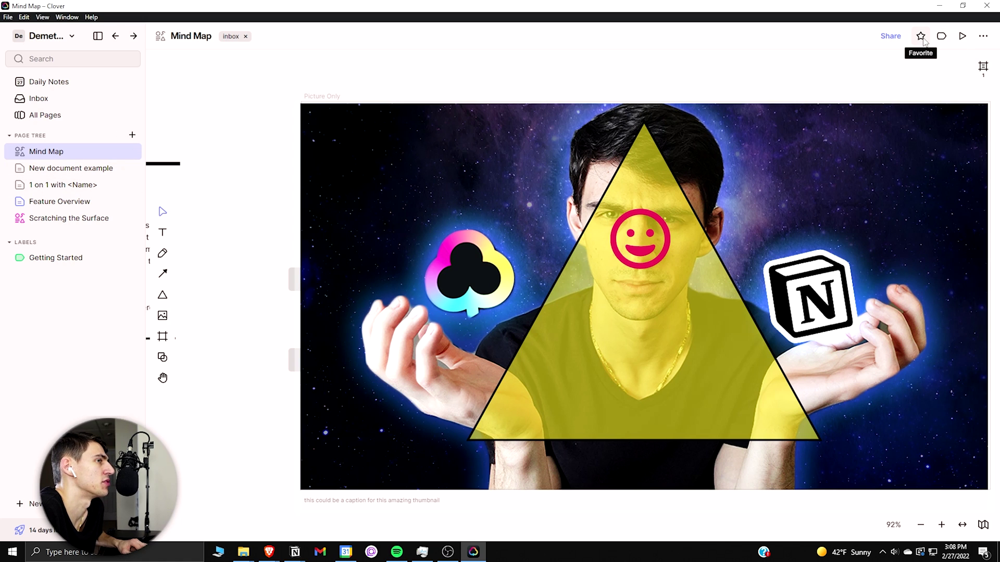
- Create the label 'pictures of me' and apply it to the Mind Map page
left_click(942, 40)
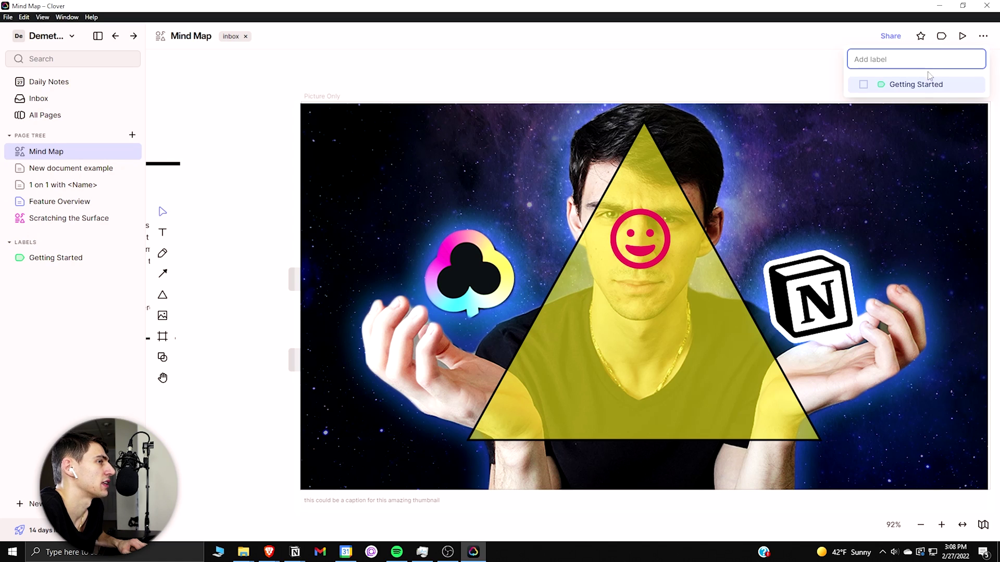
type("p")
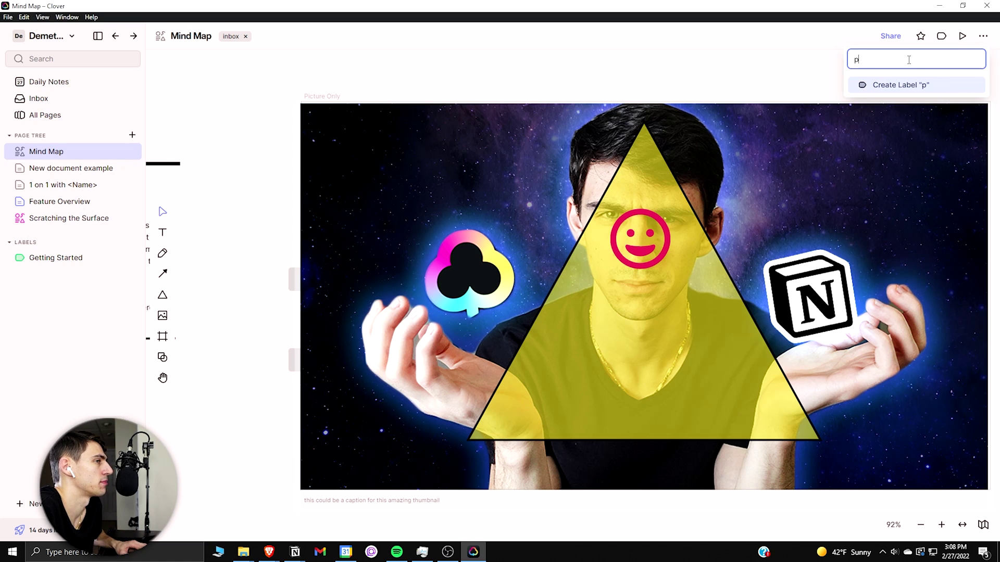
type("ictures of me")
key("Return")
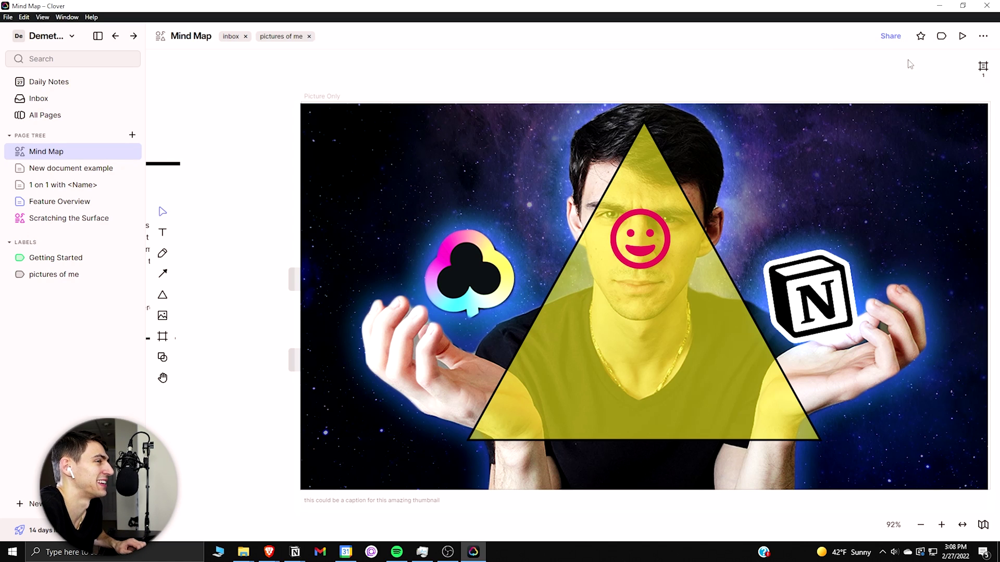
- Preview the Picture Only frame as a presentation, then move Mind Map under Feature Overview
left_click(963, 37)
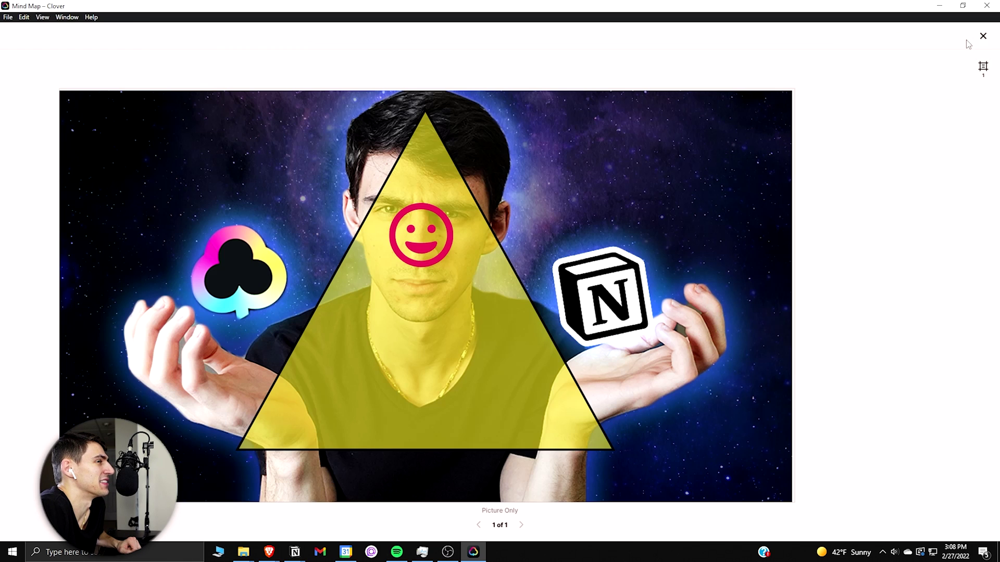
left_click(983, 37)
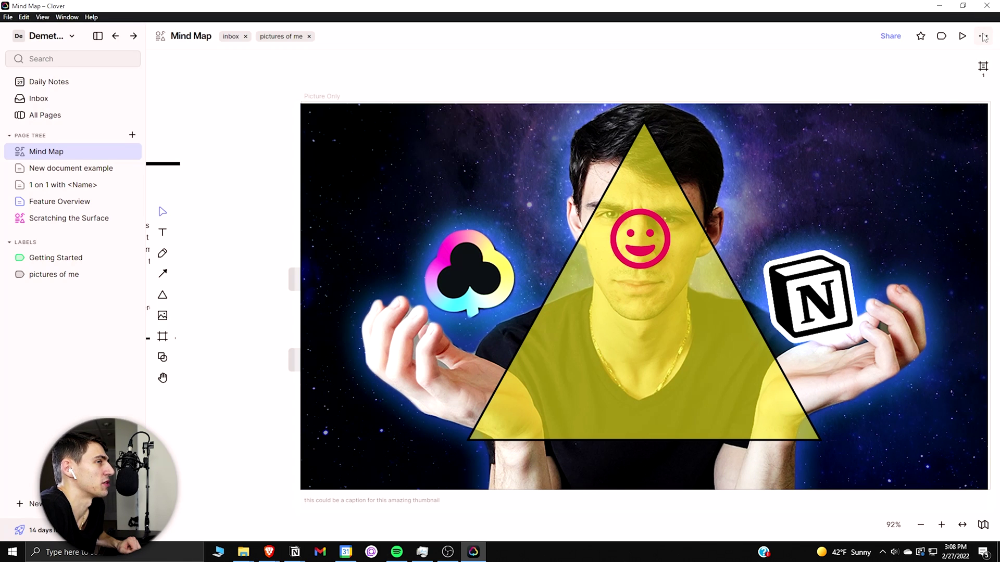
left_click(984, 37)
left_click(911, 133)
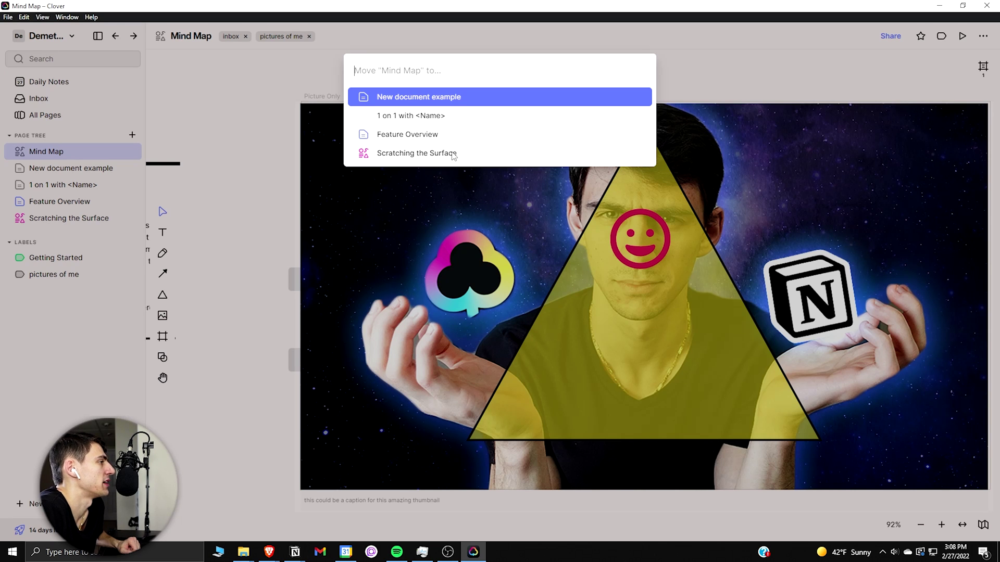
left_click(408, 134)
- Move Mind Map under '1 on 1 with <Name>' and open that page
left_click(983, 37)
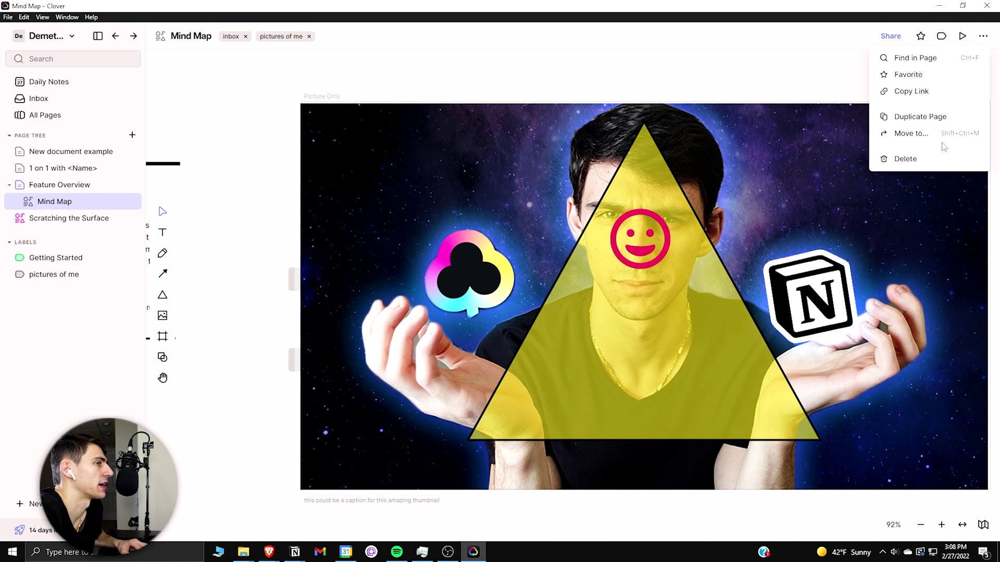
left_click(541, 84)
key("ctrl+shift+p")
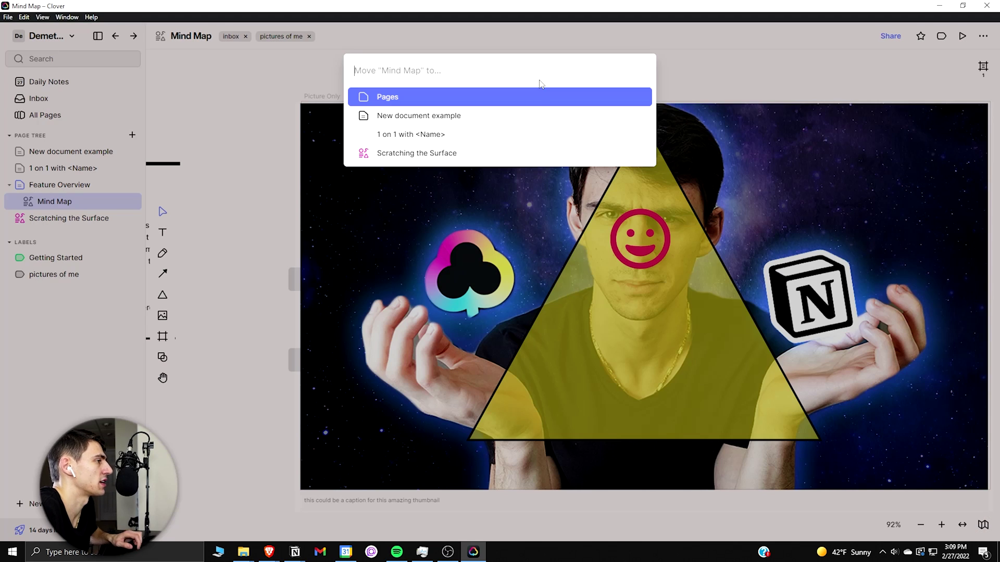
left_click(470, 133)
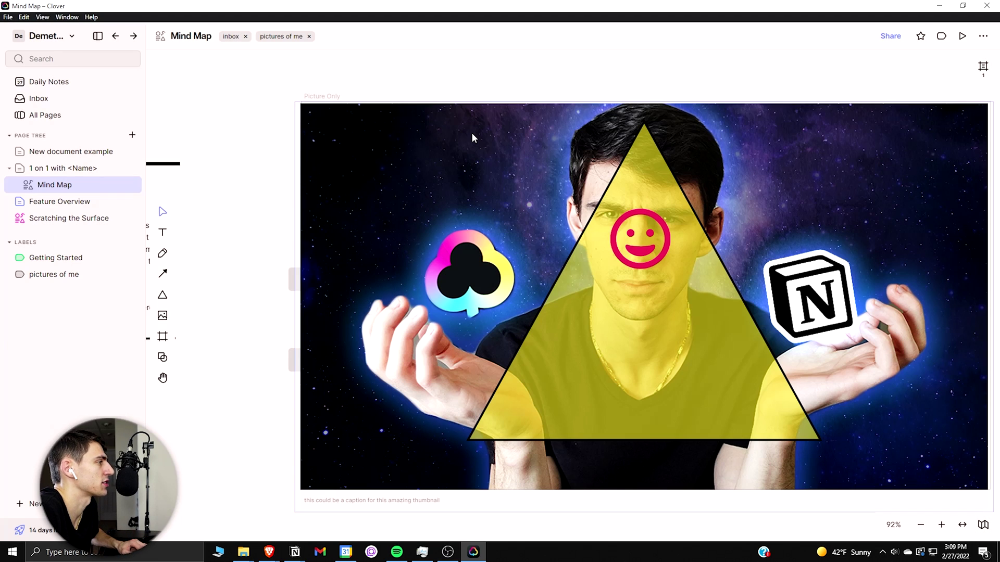
left_click(56, 171)
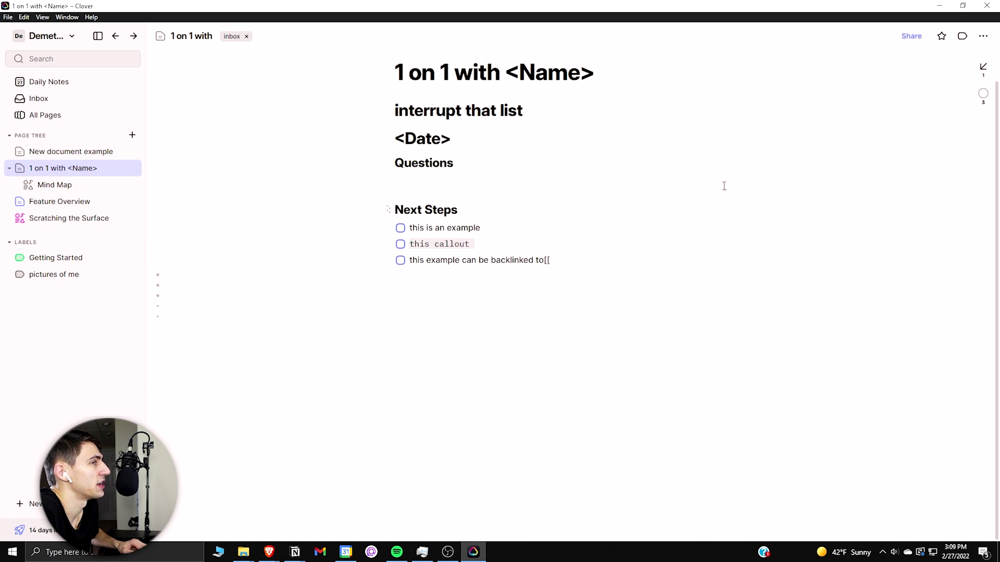
- Return to the Mind Map canvas and zoom it to 75%, then back to 50%
left_click(74, 185)
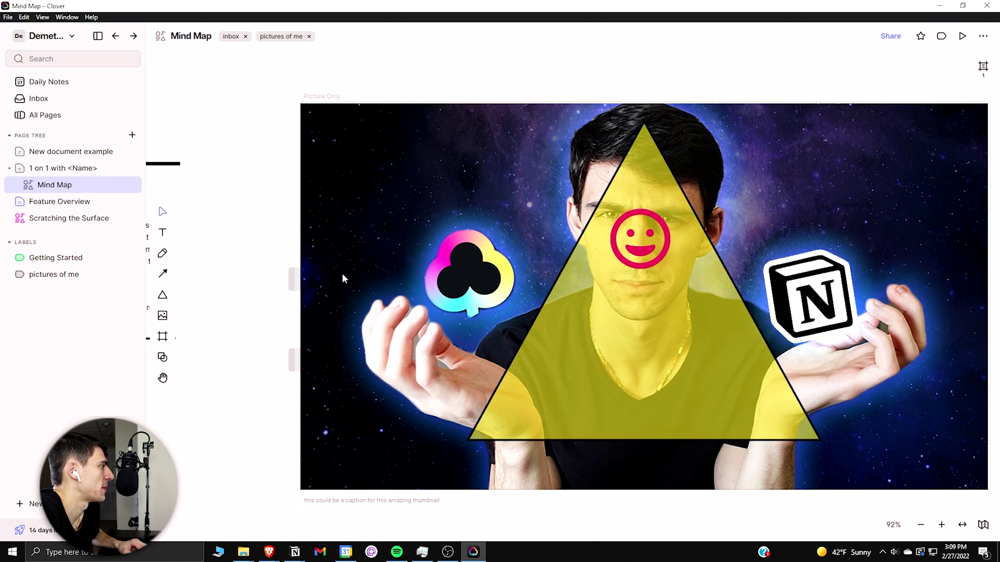
scroll(806, 288, "up", 5)
scroll(946, 129, "down", 8)
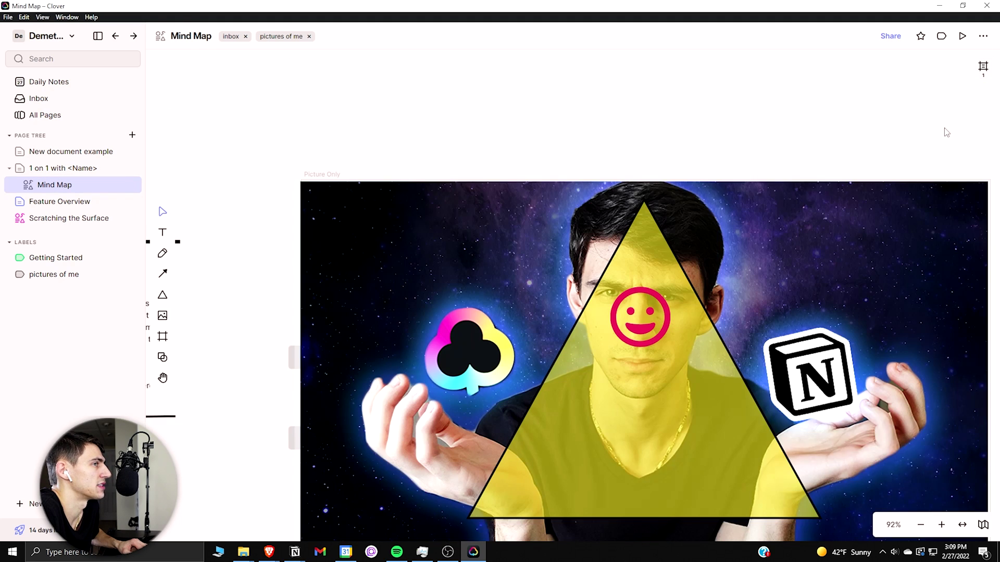
scroll(945, 125, "up", 5)
scroll(793, 239, "down", 4)
scroll(793, 239, "down", 5)
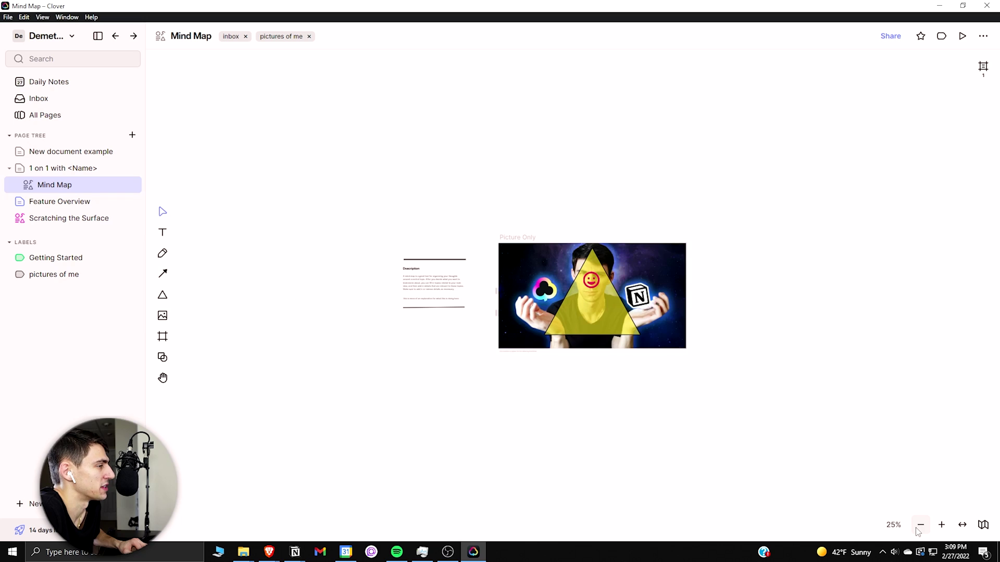
left_click(947, 529)
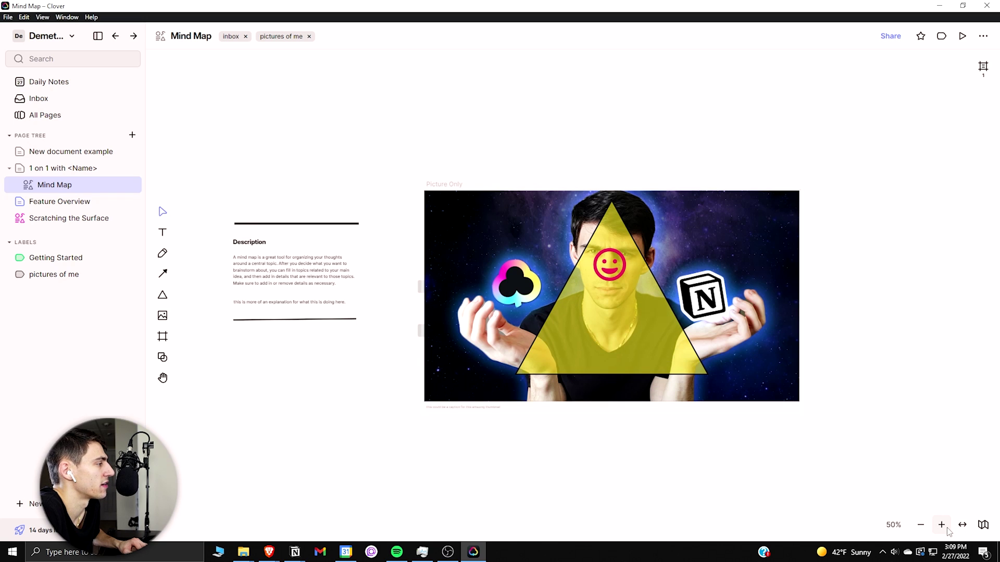
left_click(946, 529)
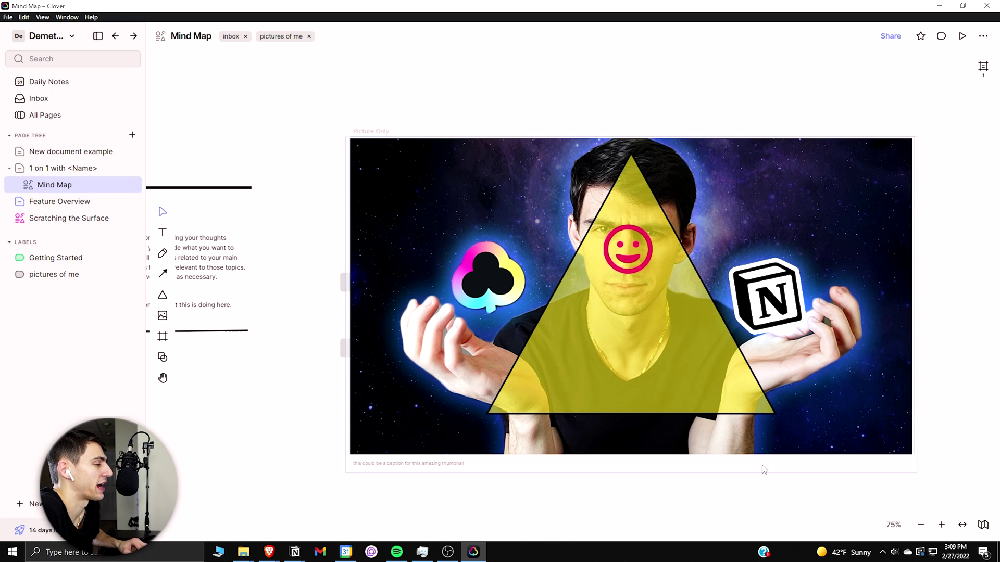
left_click(921, 525)
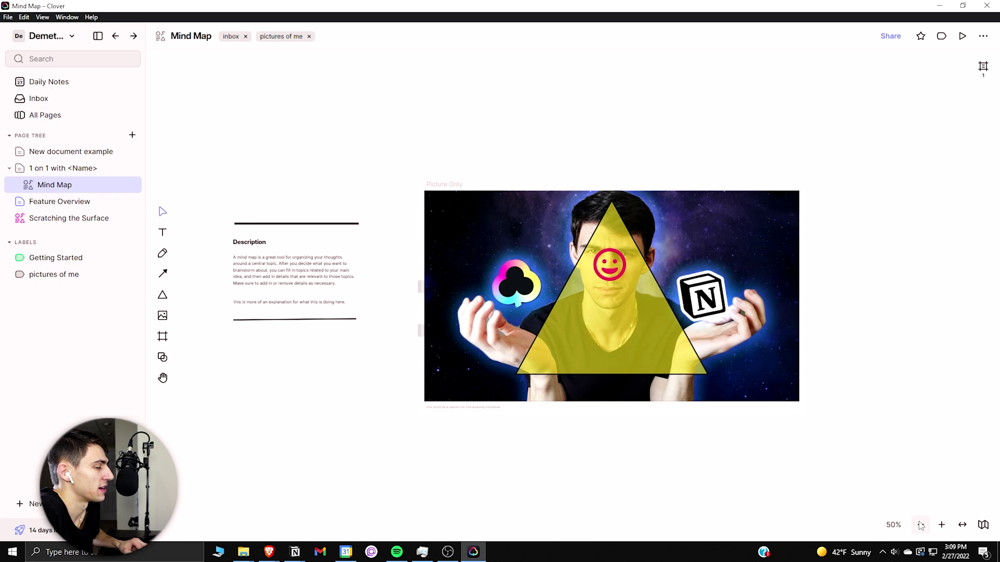
- Show the canvas minimap to survey the mind map, then display the Inbox page list
left_click(984, 525)
mouse_move(955, 468)
left_mouse_down()
mouse_move(965, 479)
mouse_move(940, 473)
mouse_move(959, 478)
mouse_move(962, 463)
left_mouse_up()
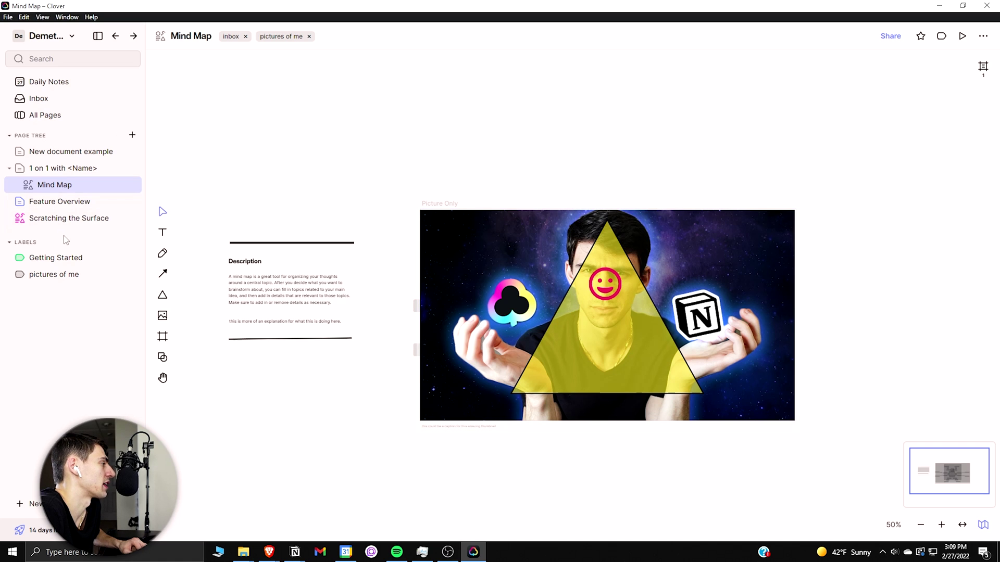
left_click(136, 100)
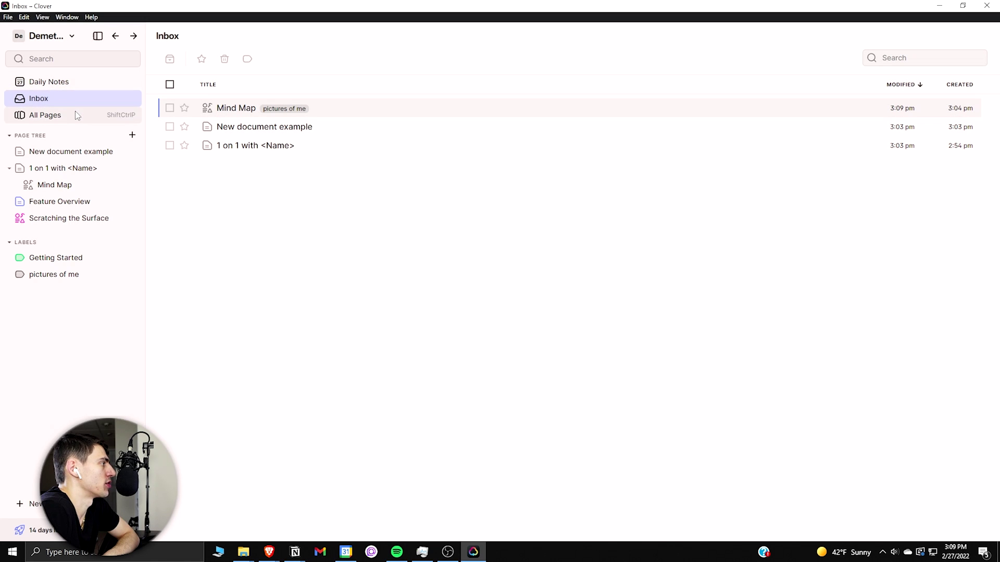
left_click(75, 111)
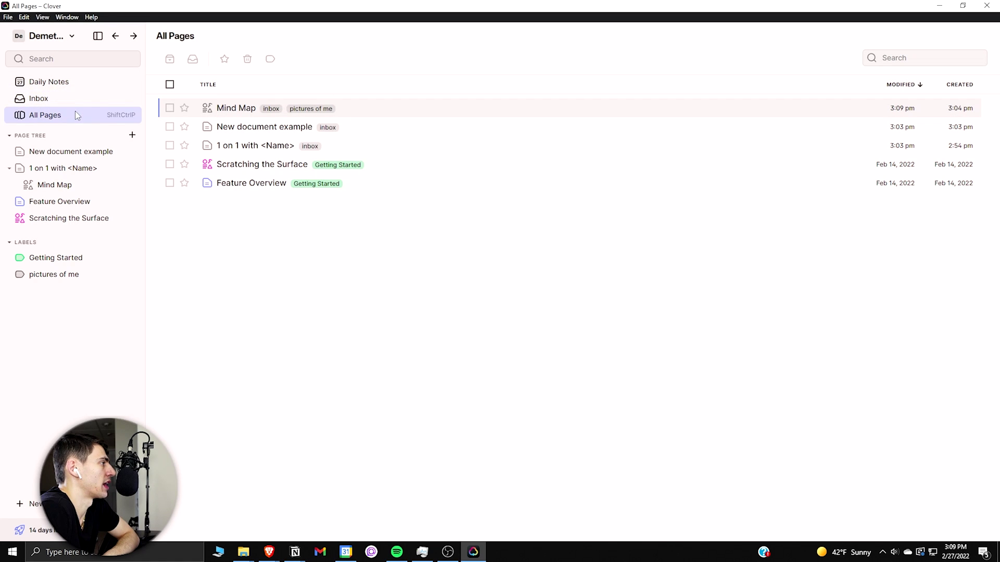
left_click(68, 97)
left_click(77, 109)
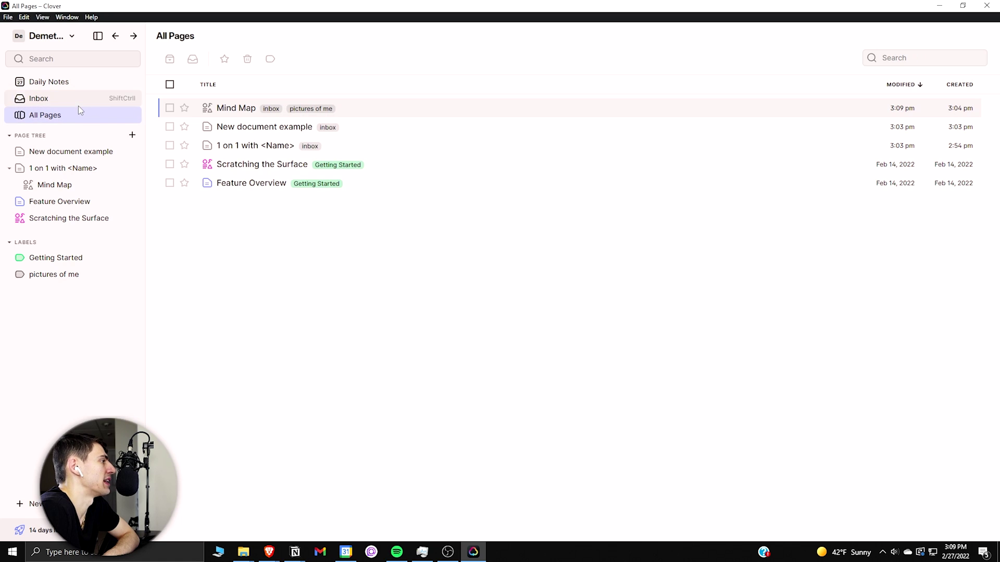
left_click(78, 102)
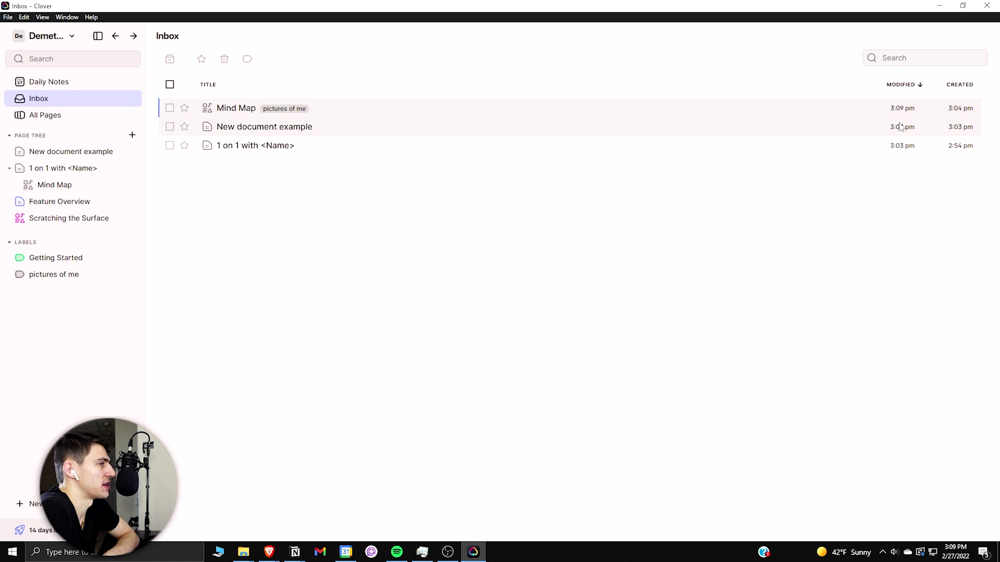
left_click(89, 120)
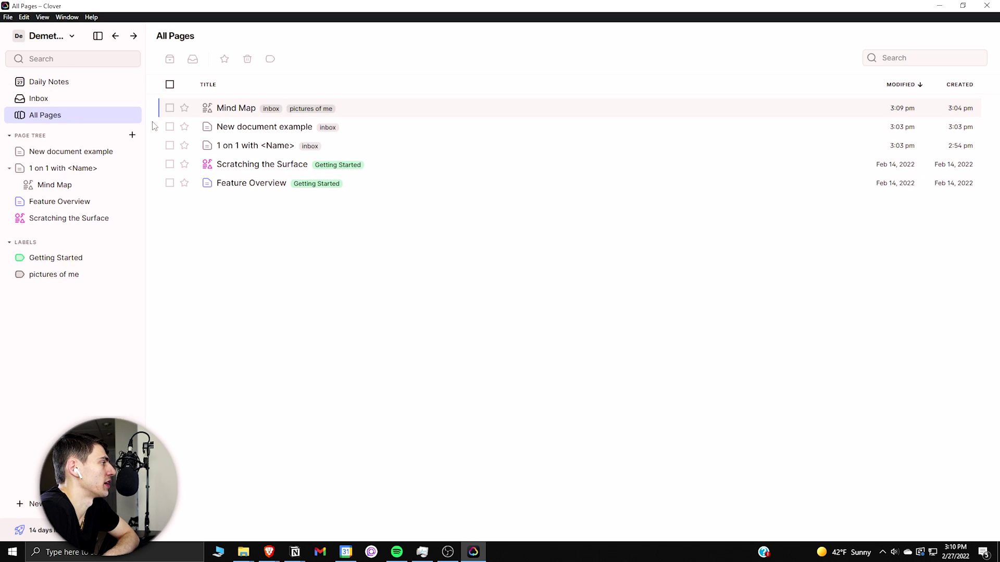
left_click(137, 101)
right_click(38, 311)
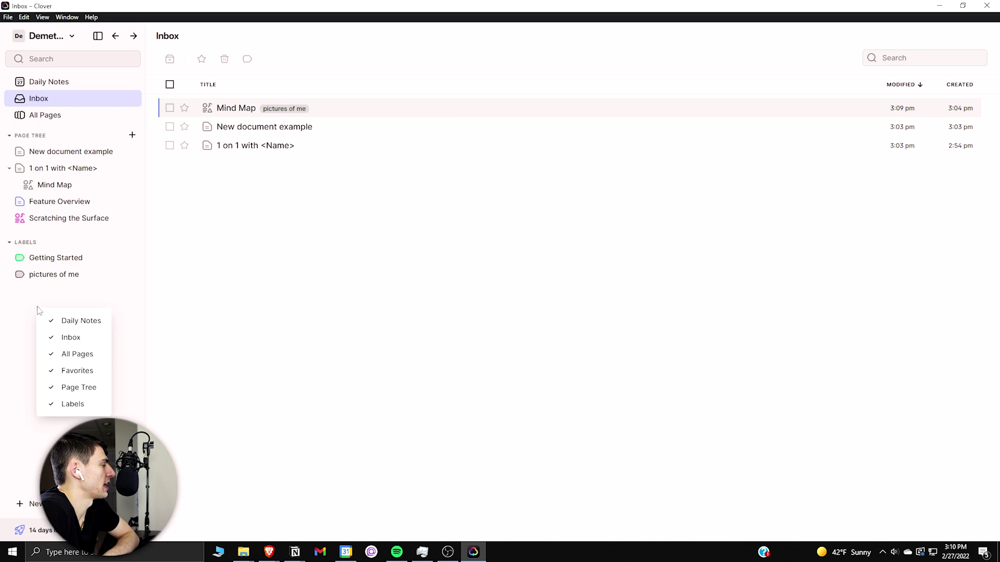
left_click(66, 327)
right_click(65, 324)
left_click(78, 335)
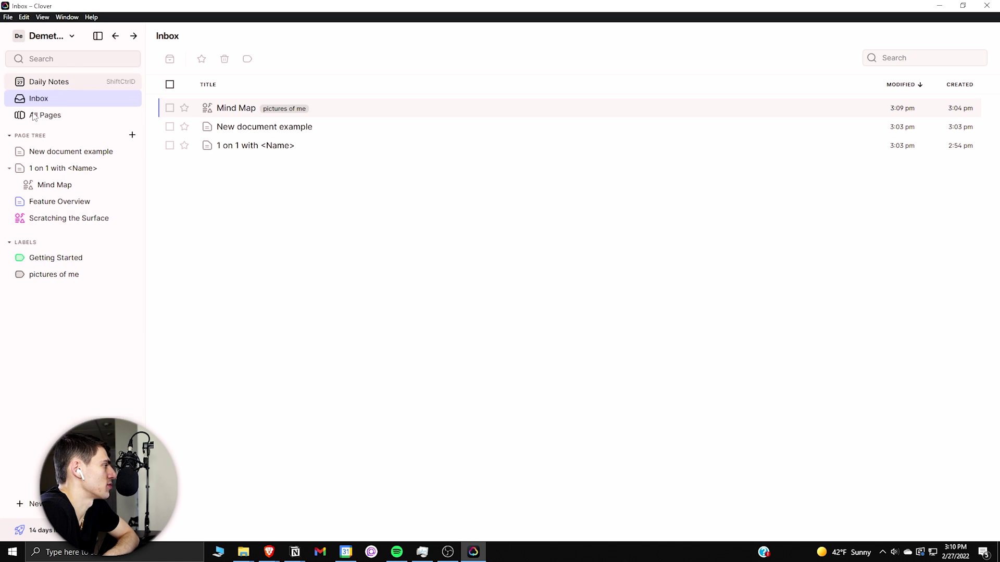
right_click(59, 384)
left_click(89, 411)
right_click(43, 318)
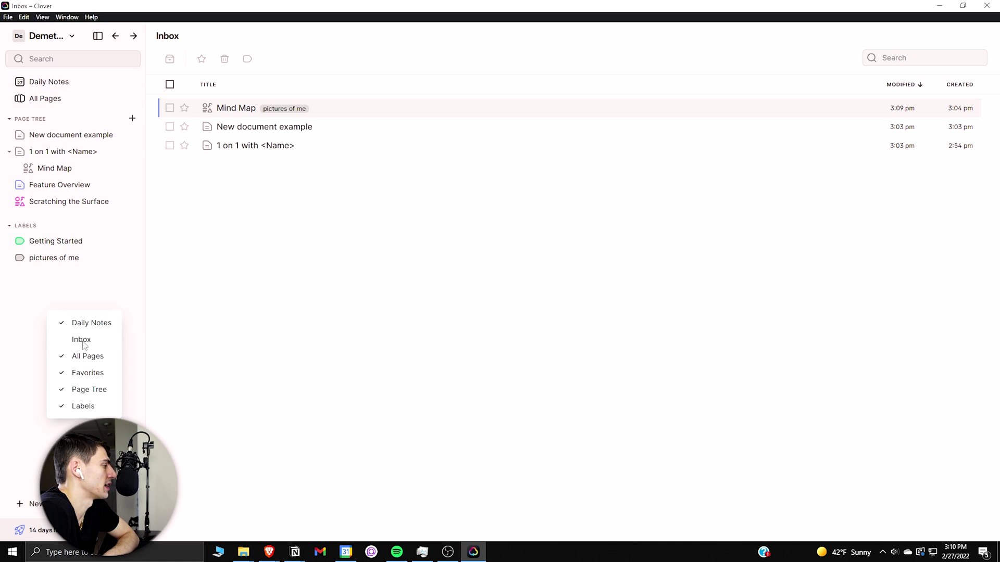
left_click(85, 346)
right_click(86, 344)
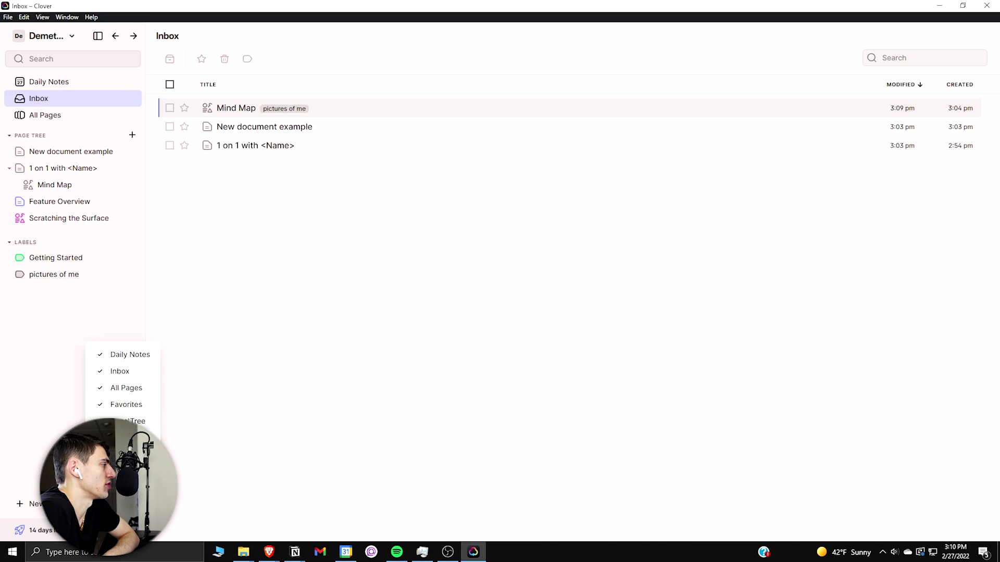
left_click(130, 420)
right_click(103, 362)
left_click(142, 440)
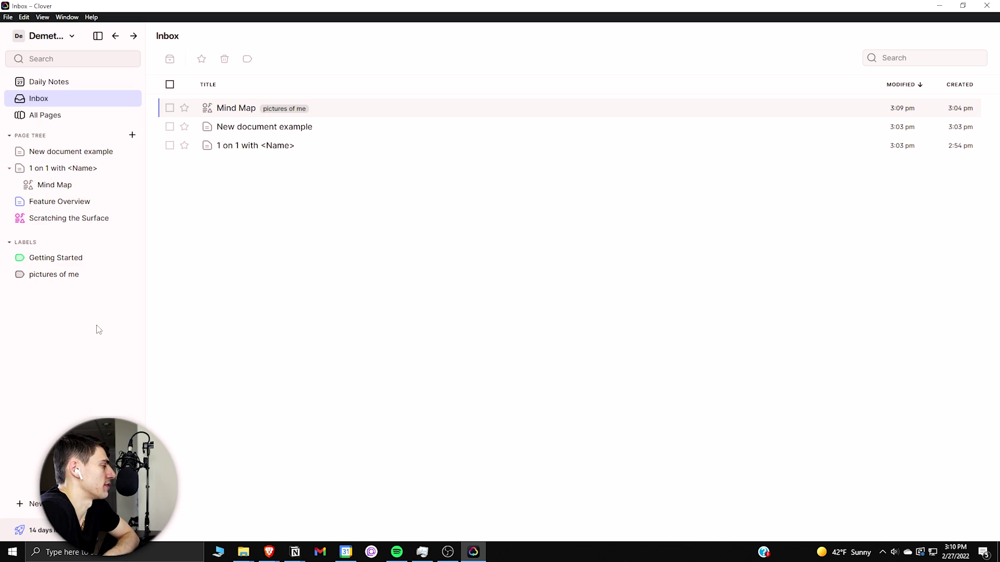
right_click(71, 370)
left_click(81, 336)
- Create a new Untitled folder from the + New menu
left_click(23, 503)
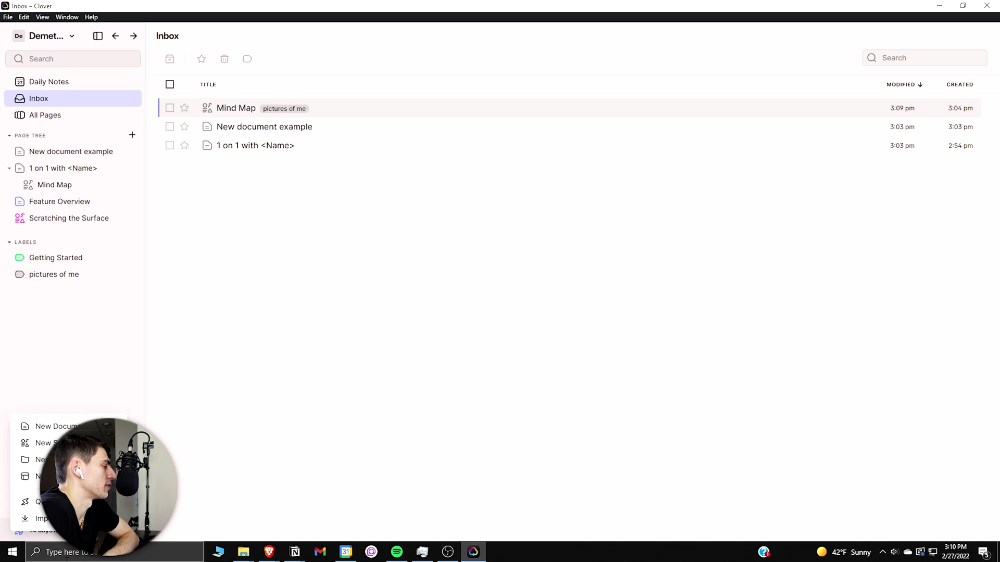
left_click(37, 501)
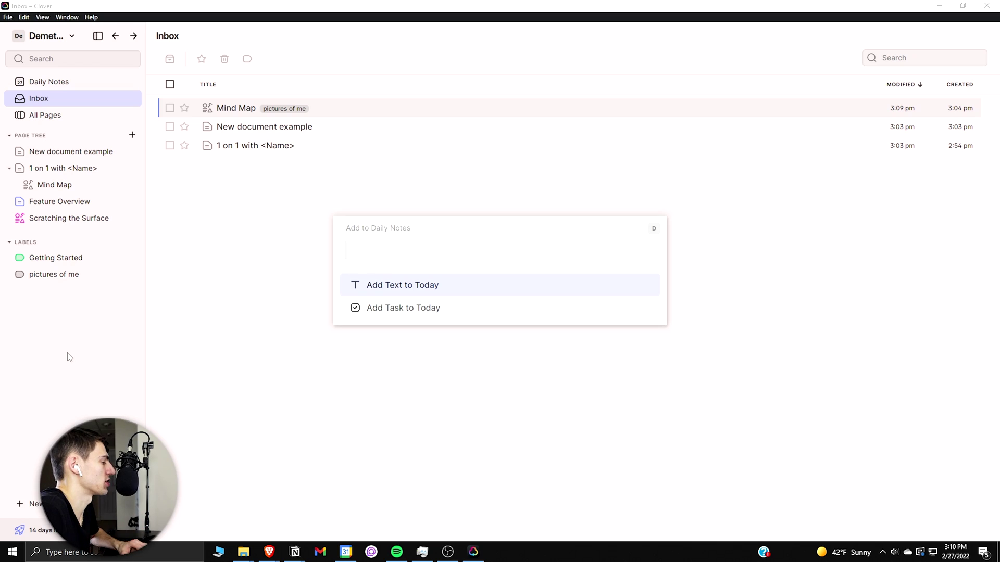
left_click(67, 352)
left_click(23, 504)
left_click(110, 359)
left_click(35, 504)
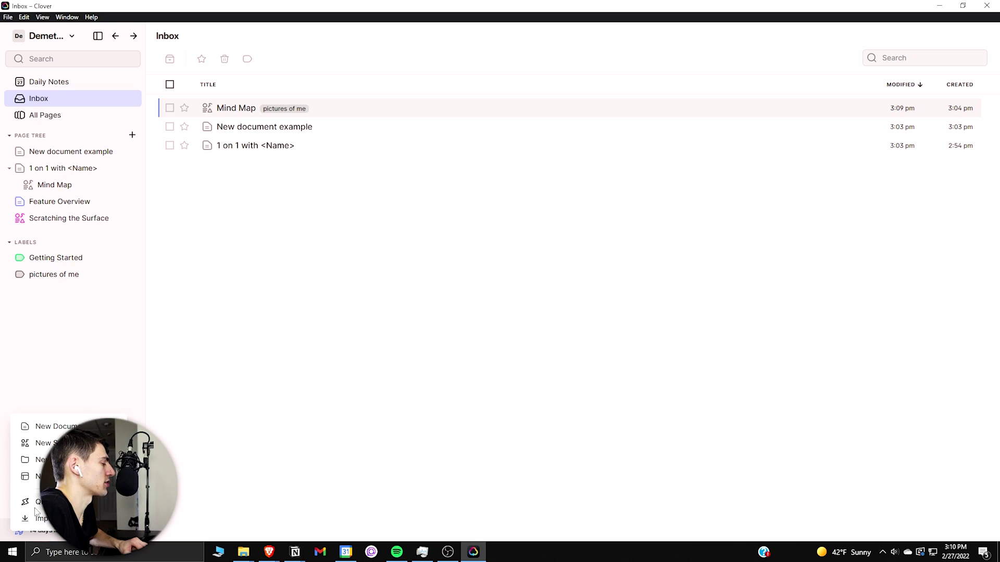
left_click(39, 460)
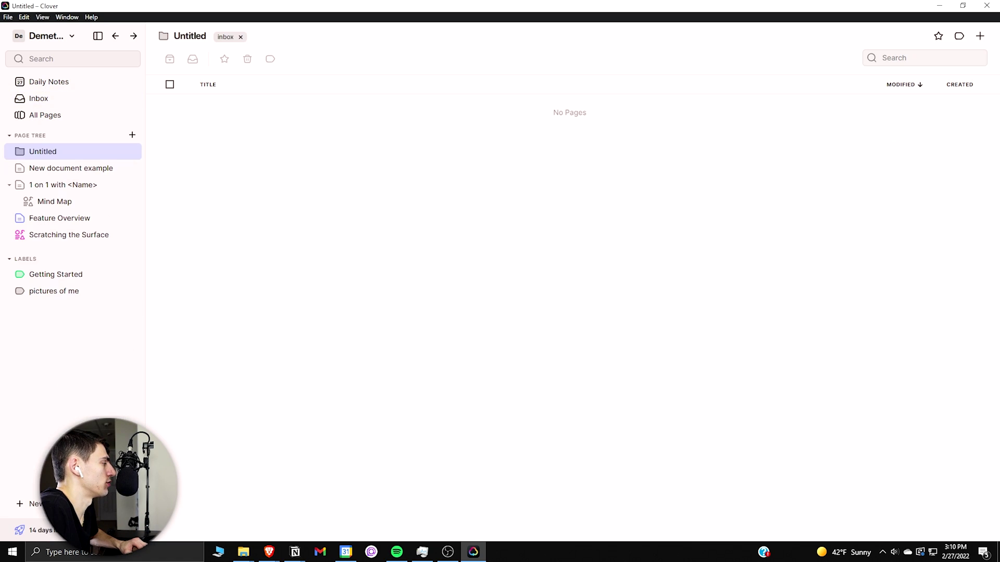
- Give the folder a smiley face icon and rename it 'New Example Pages'
left_click(20, 151)
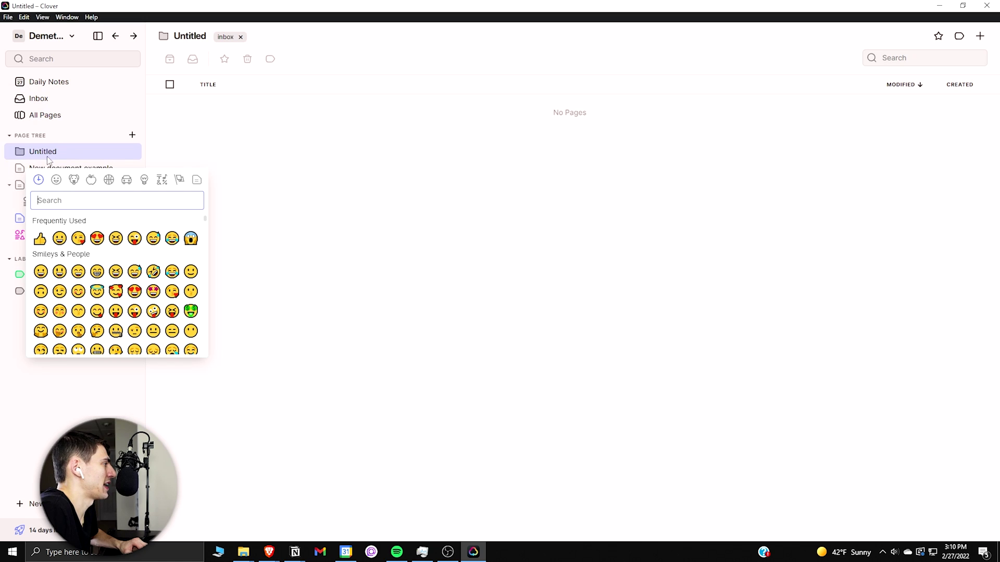
left_click(36, 397)
double_click(39, 153)
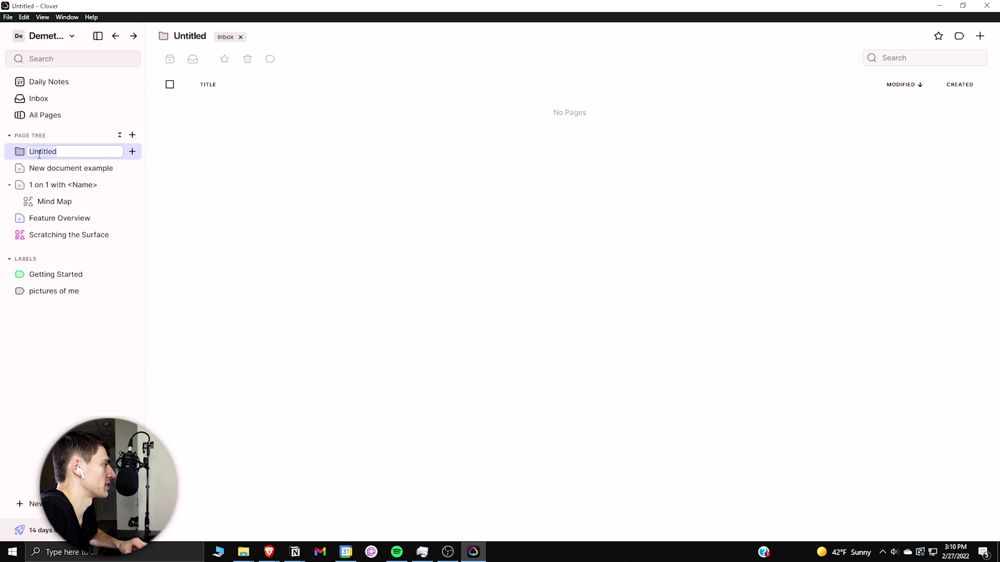
left_click(20, 152)
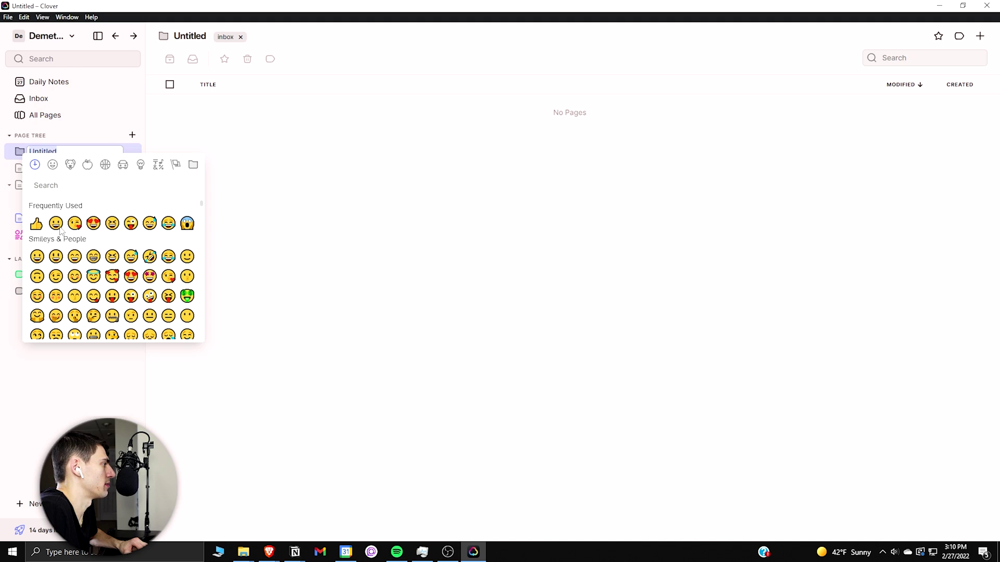
left_click(56, 257)
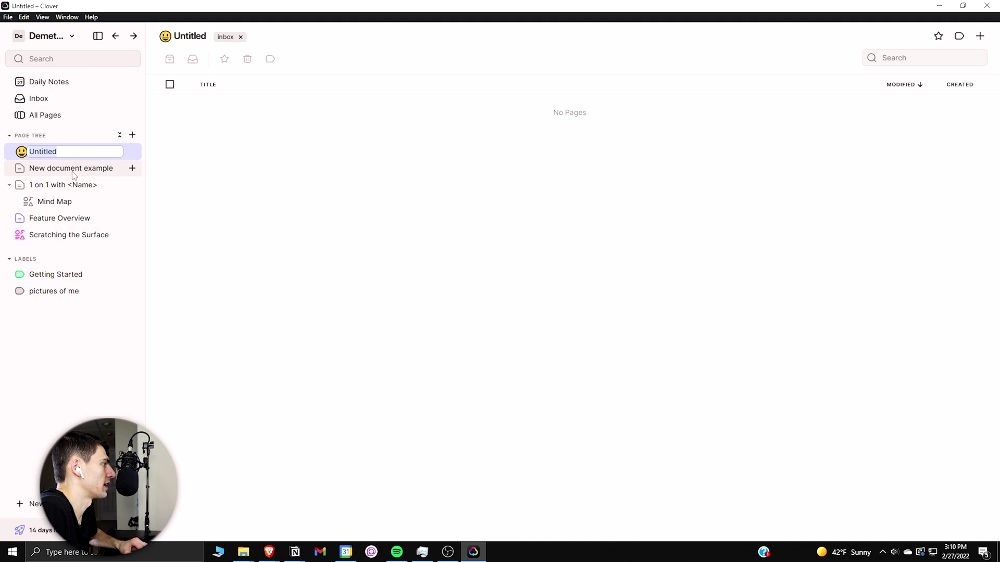
type("New")
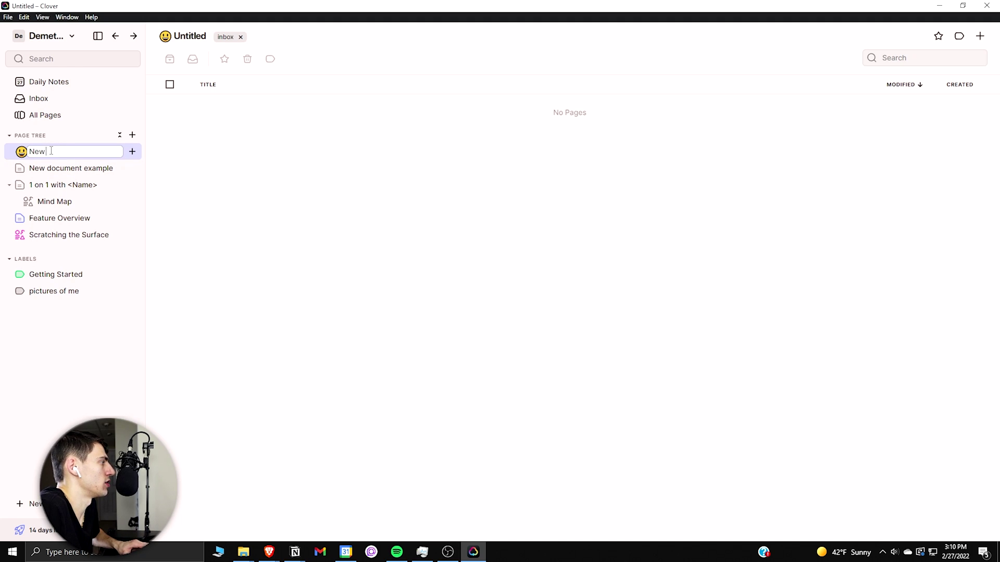
type(" Example Pages")
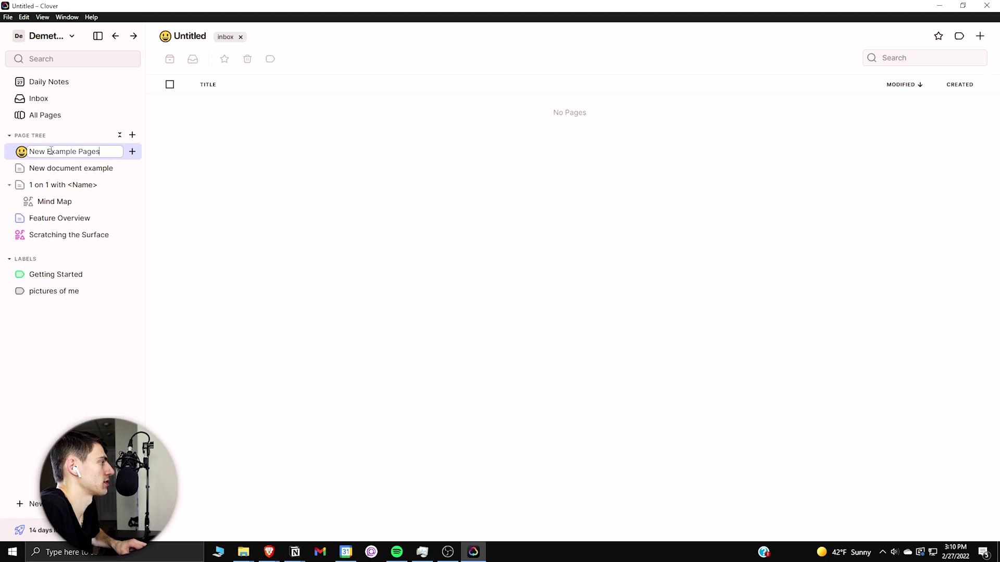
- Move 'New document example' and '1 on 1 with <Name>' into the New Example Pages folder
left_click_drag(62, 168, 62, 152)
left_click_drag(71, 186, 56, 163)
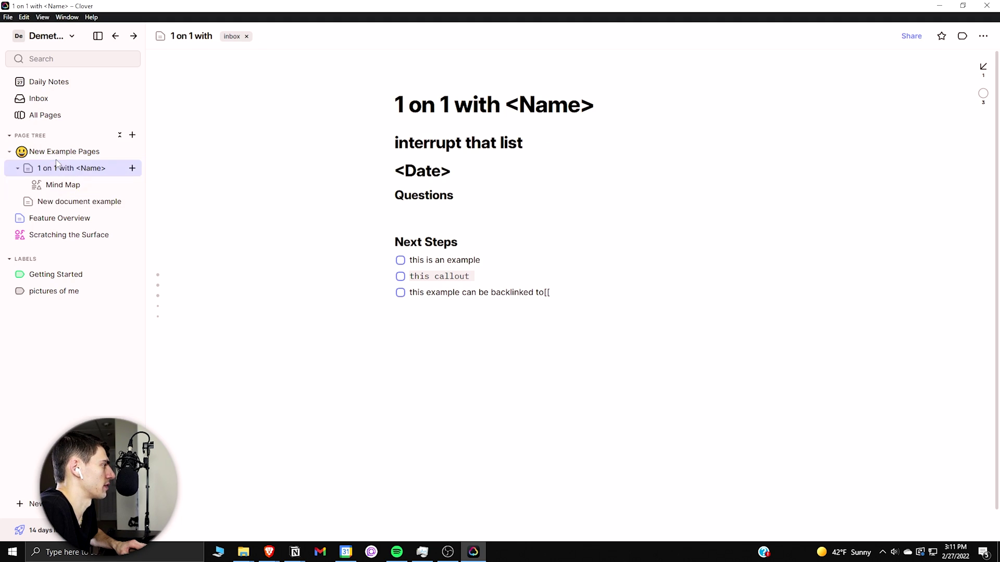
left_click(9, 152)
left_click(9, 151)
left_click(10, 153)
left_click(11, 153)
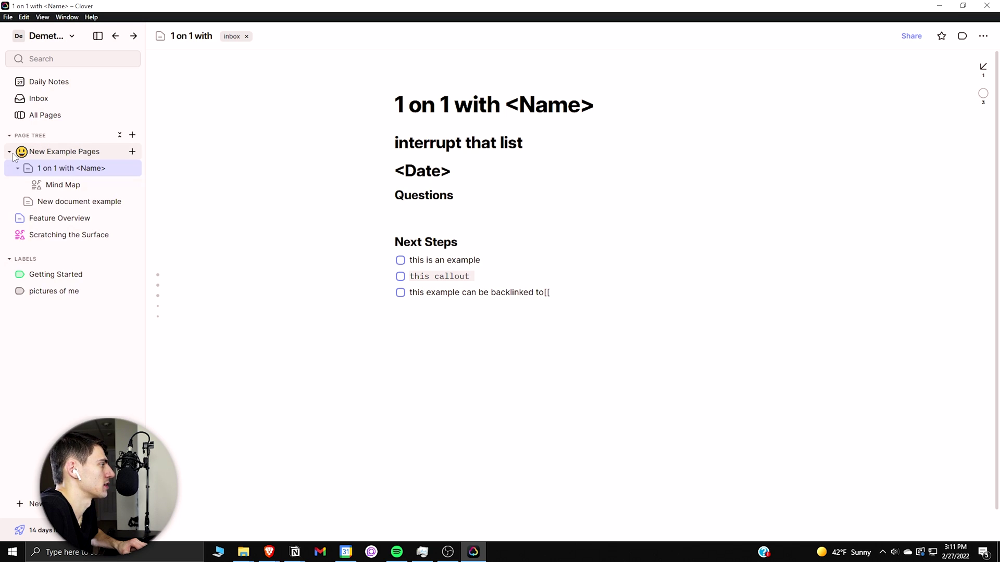